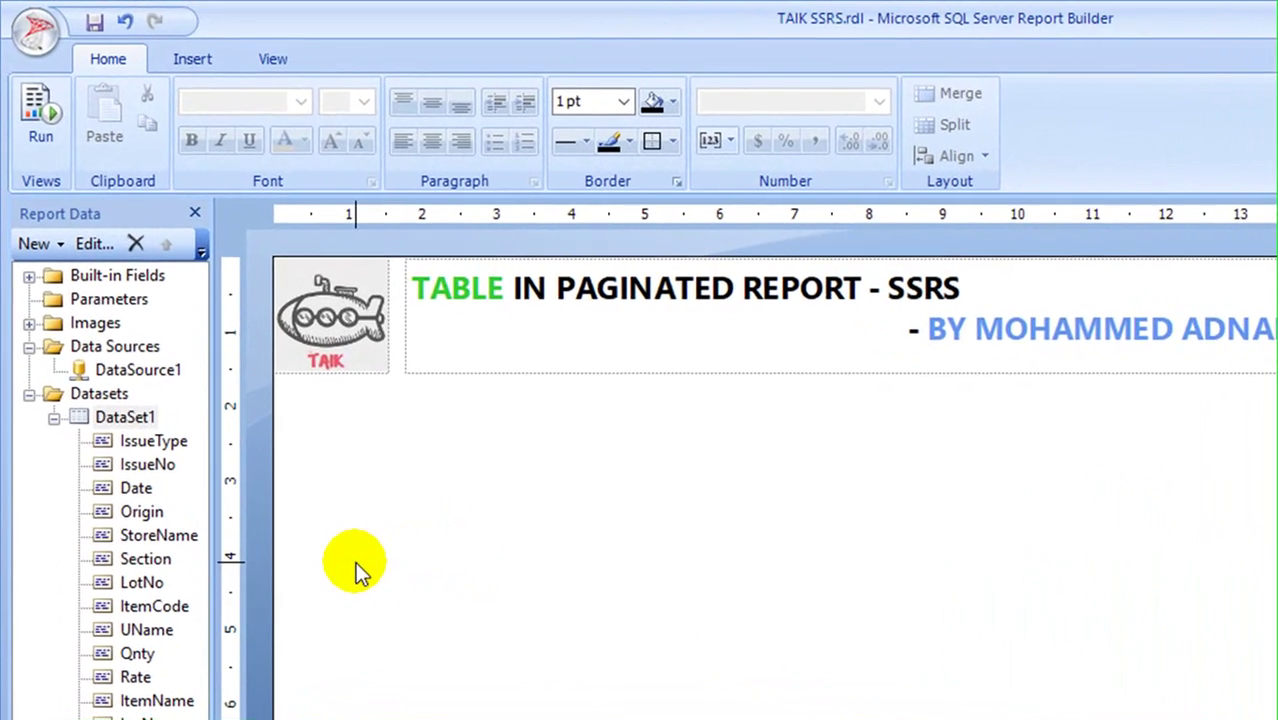
Start the Table Wizard and base the new table on the existing dataset DataSet1.
click(207, 62)
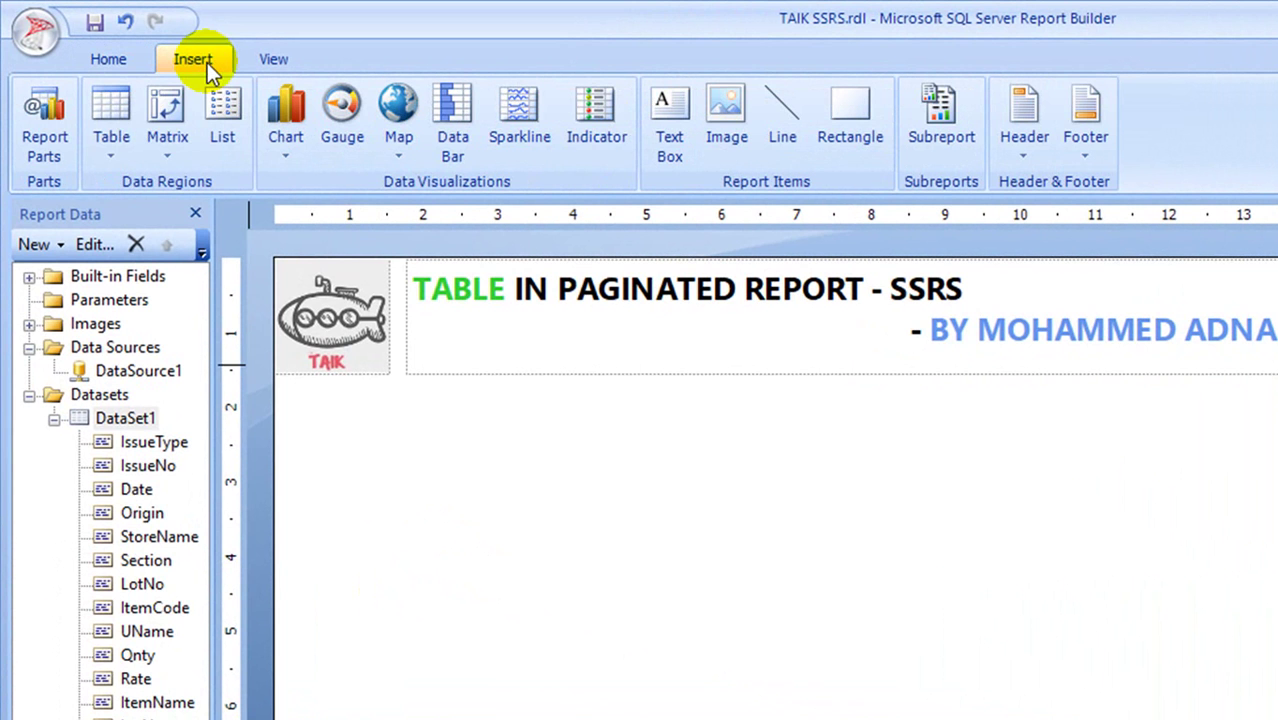
click(100, 165)
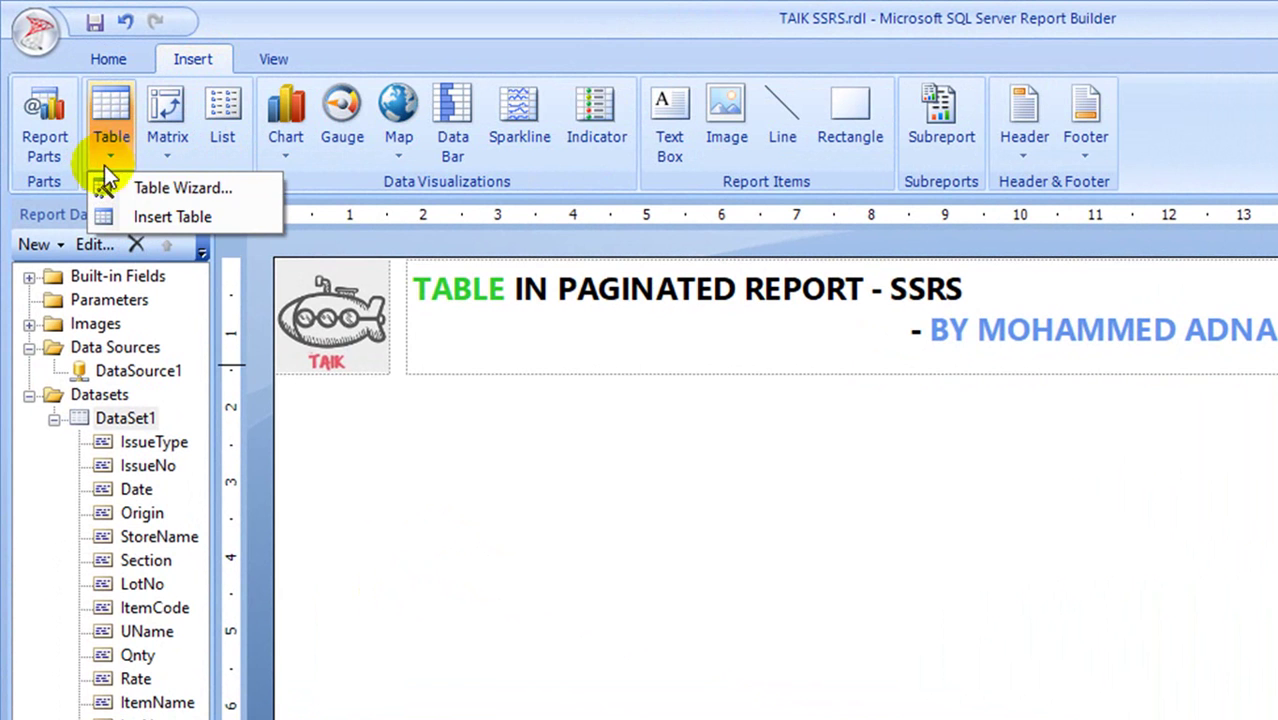
click(220, 191)
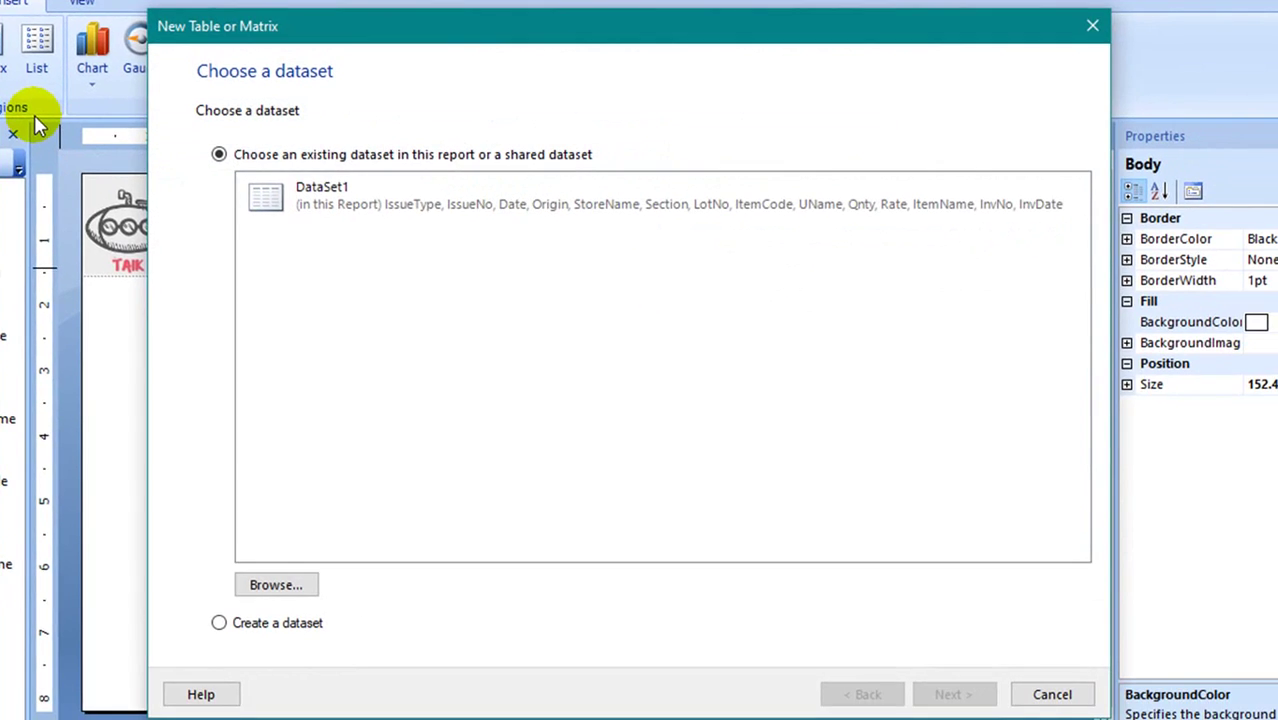
click(364, 212)
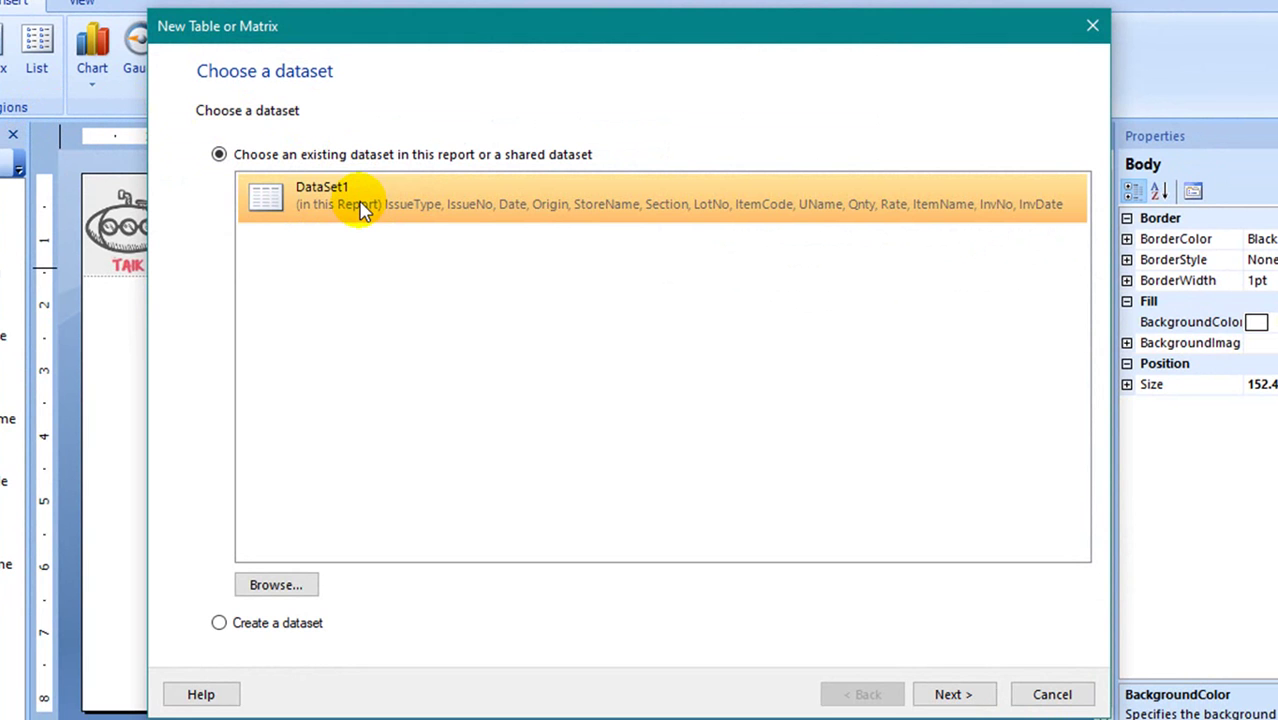
click(289, 624)
click(382, 214)
click(948, 694)
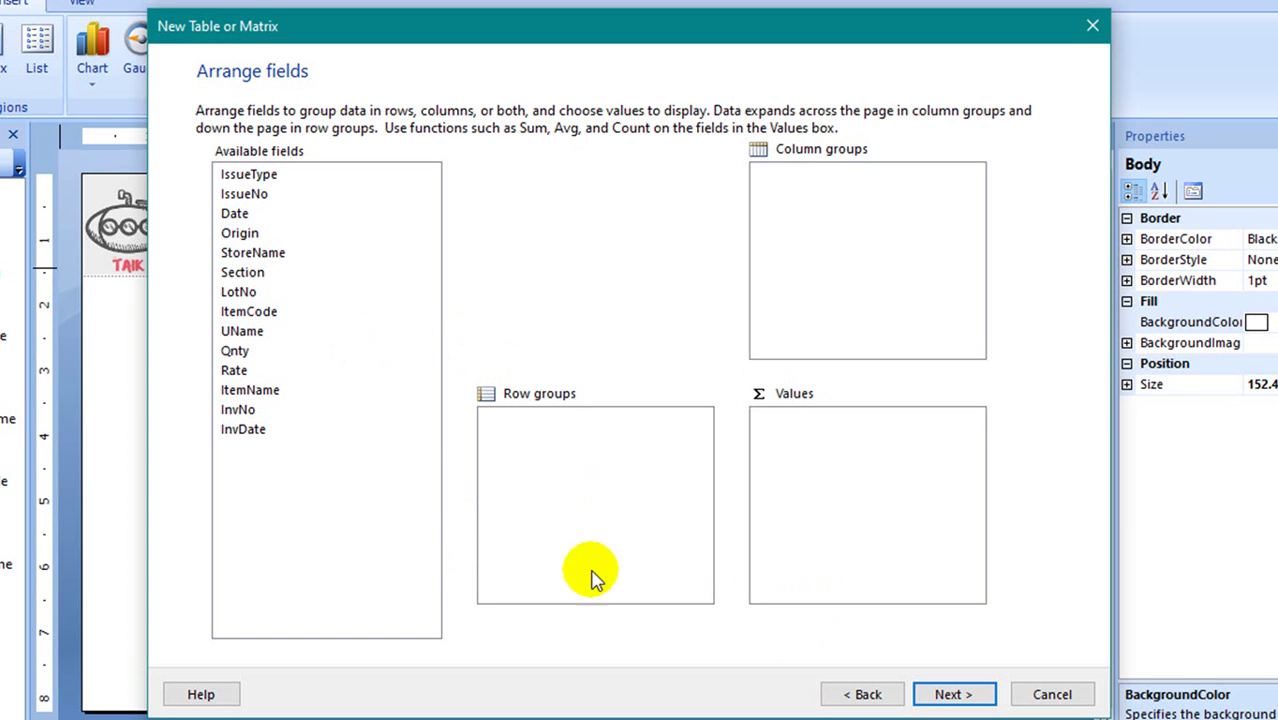
Fill the row groups with StoreName, IssueNo, Date, ItemName, Qnty and Rate, in that order.
drag(258, 197, 579, 455)
drag(268, 222, 593, 471)
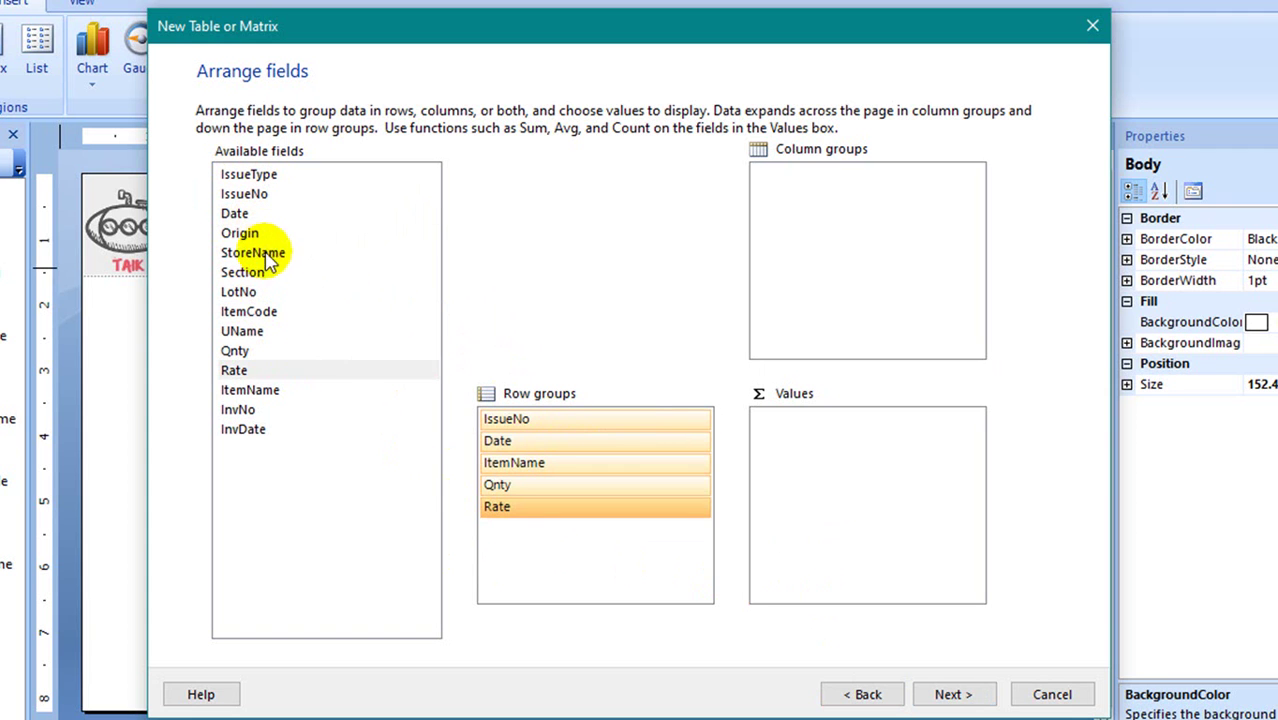
drag(265, 253, 558, 462)
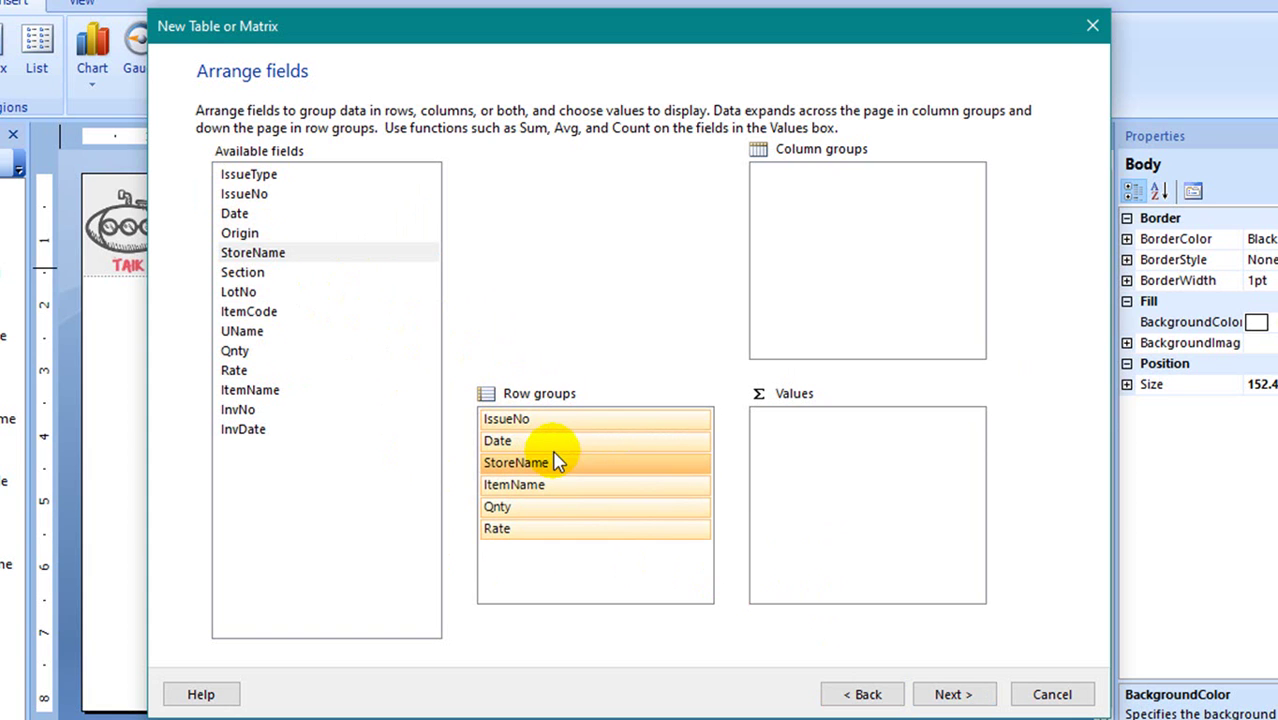
mouse_move(543, 418)
mouse_down()
mouse_move(556, 485)
mouse_move(553, 422)
mouse_up()
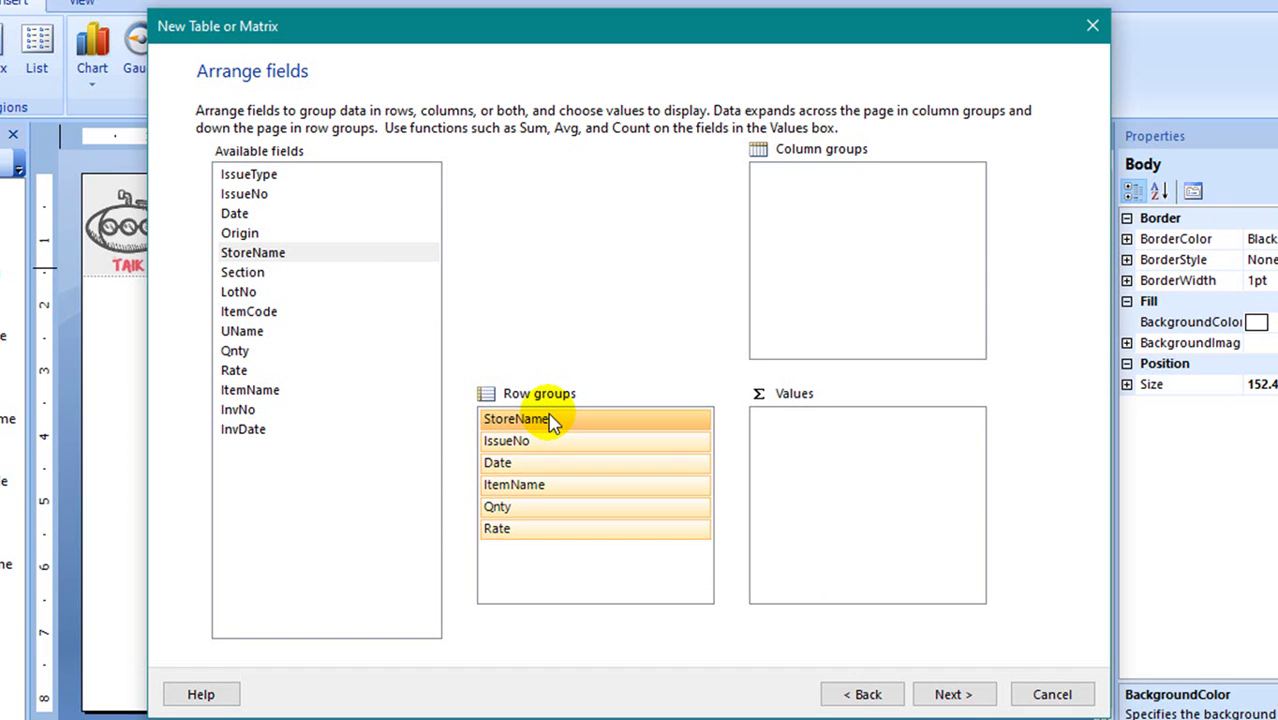
click(952, 692)
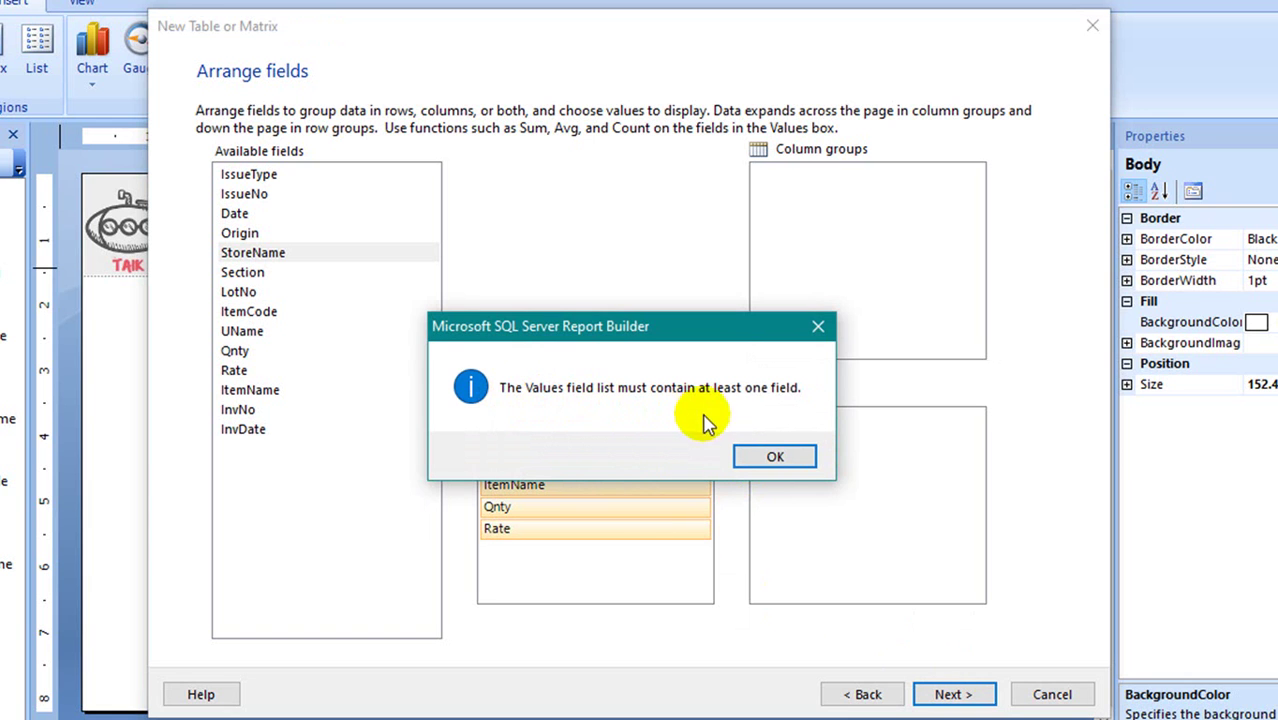
click(778, 460)
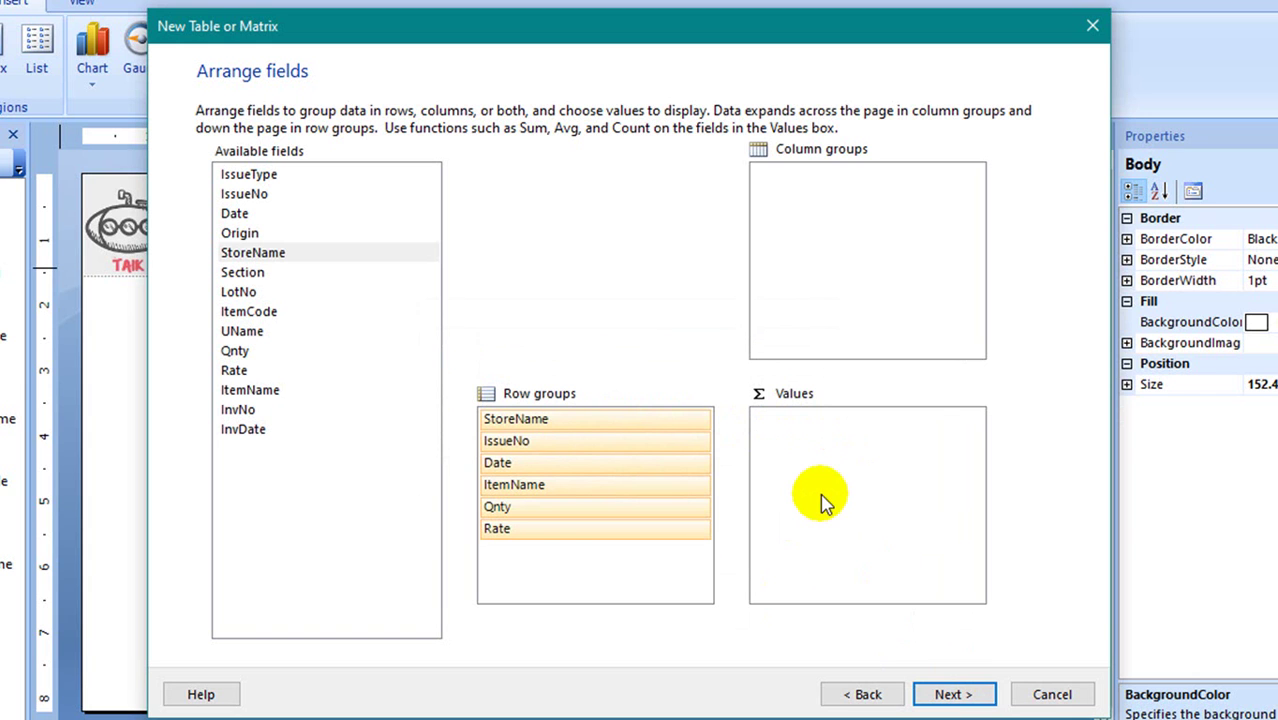
Add Qnty to the values as a sum, remove it from the row groups, and continue to the layout options.
drag(237, 352, 803, 470)
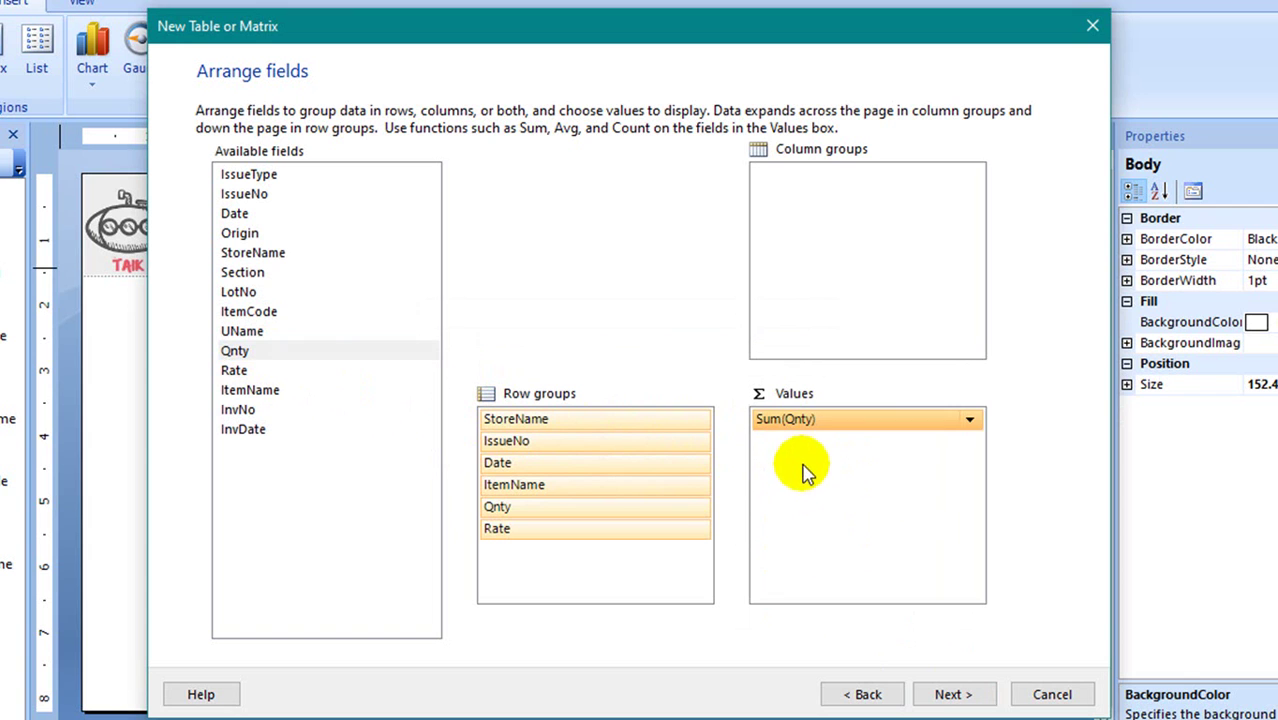
drag(665, 510, 255, 520)
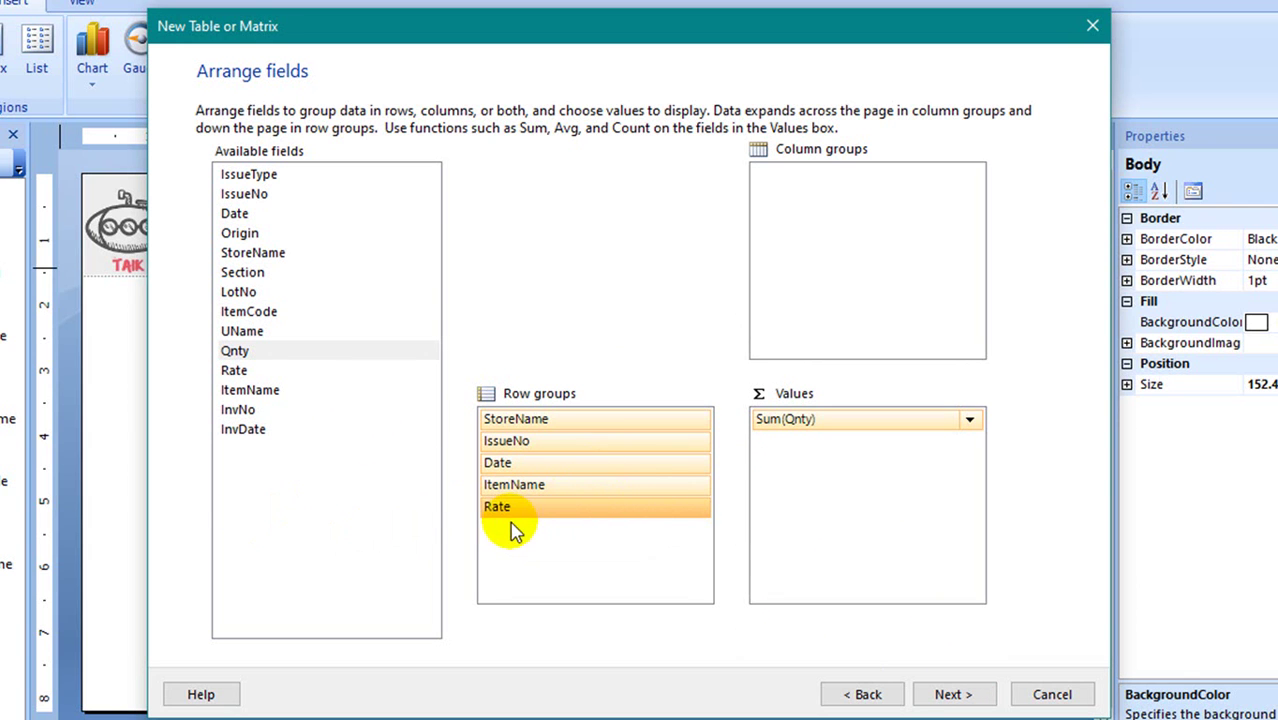
drag(283, 352, 398, 514)
drag(303, 478, 303, 478)
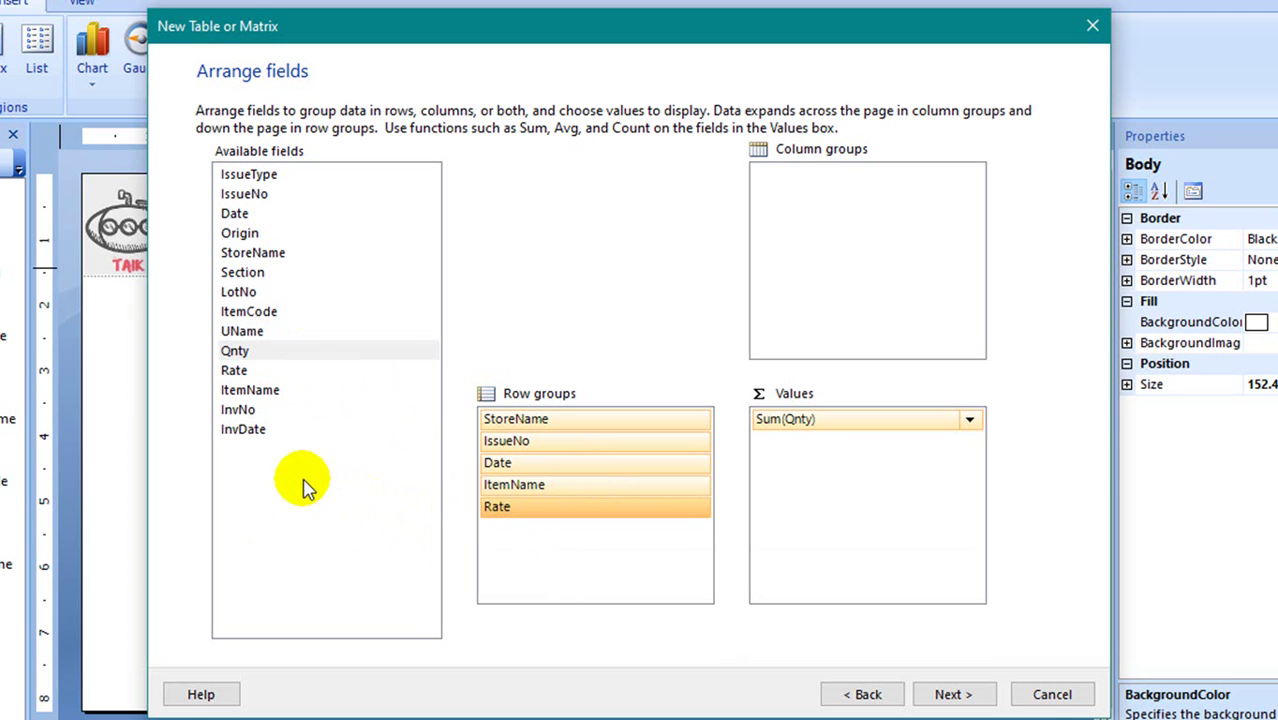
click(943, 692)
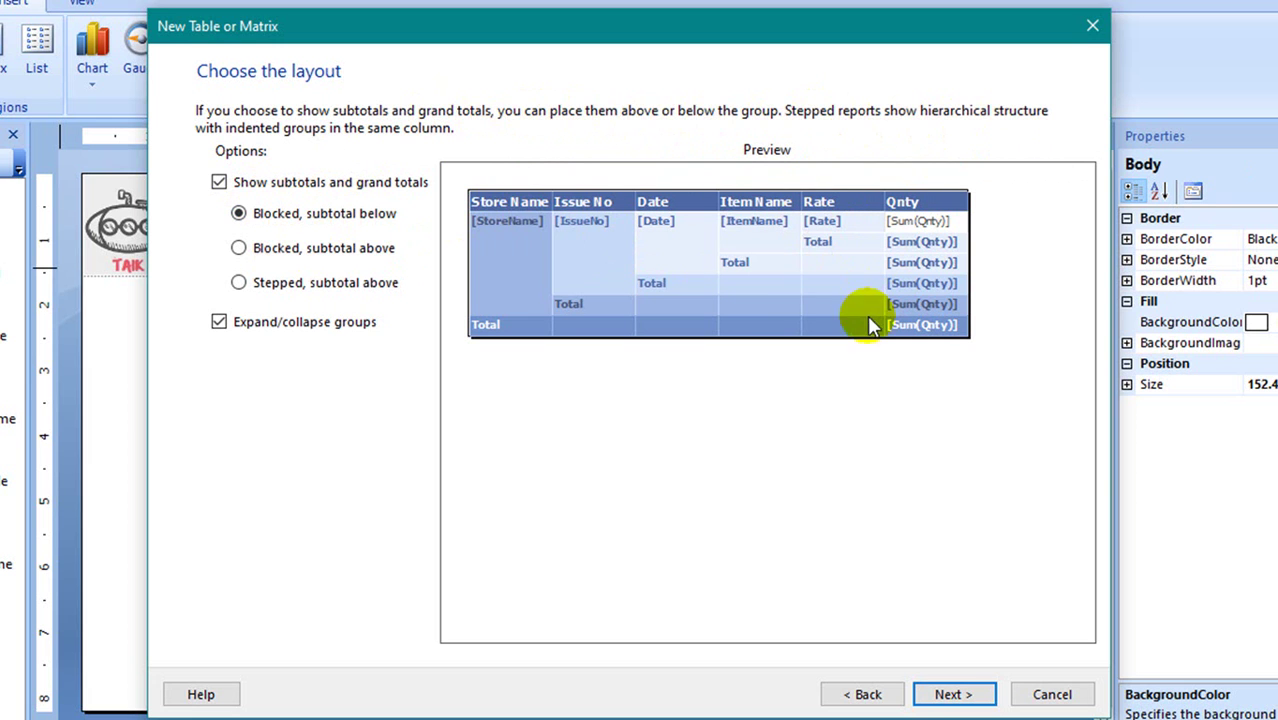
Try the blocked and stepped subtotal layouts above the group, then turn off subtotals, grand totals and expand/collapse groups.
click(239, 248)
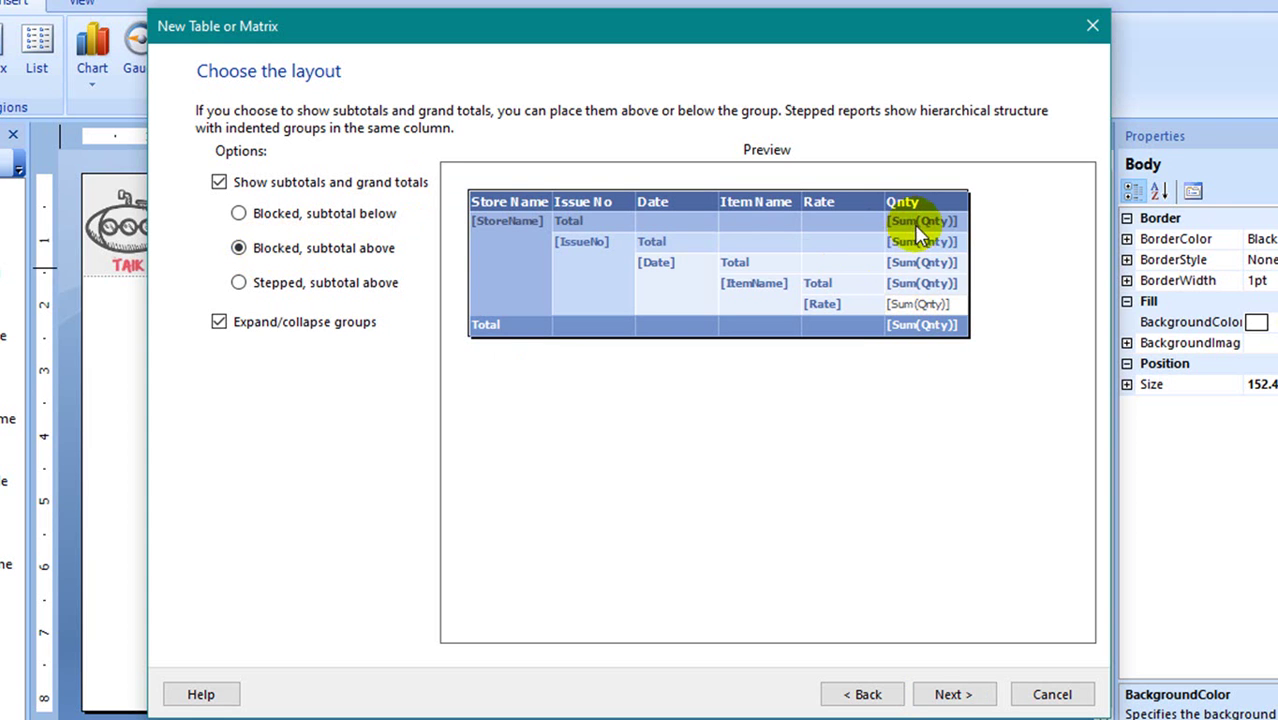
click(272, 292)
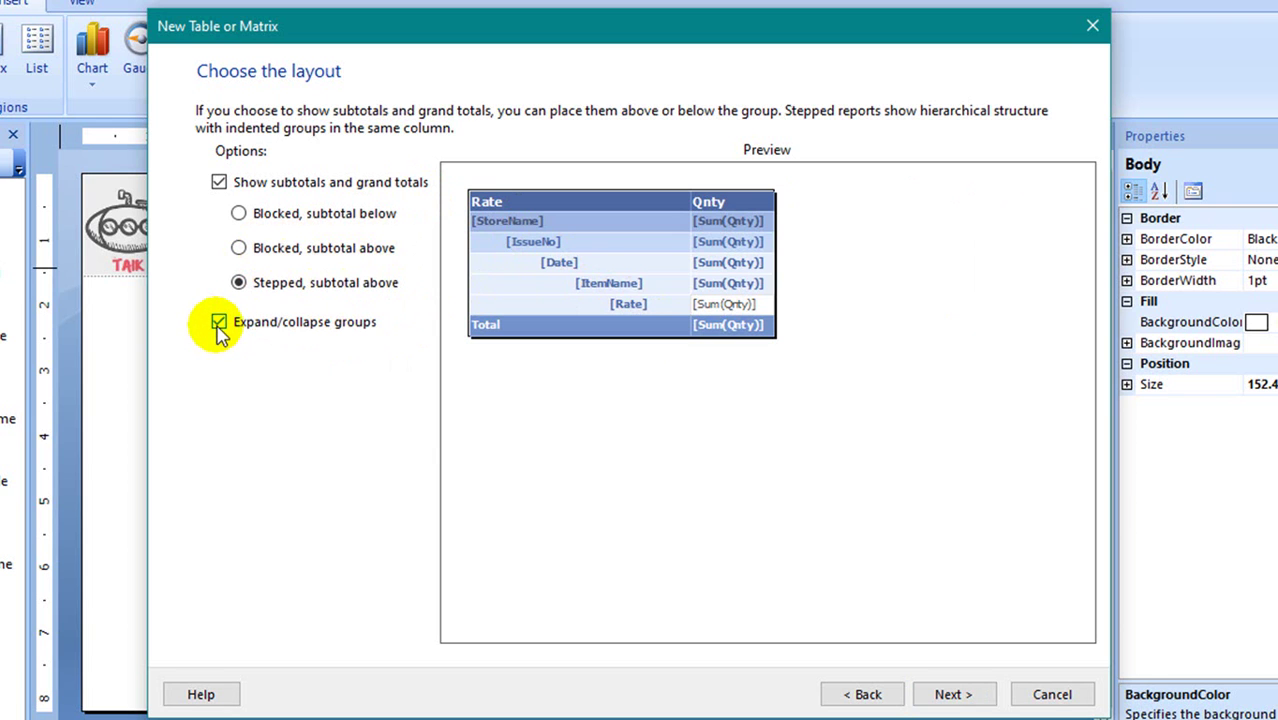
click(219, 183)
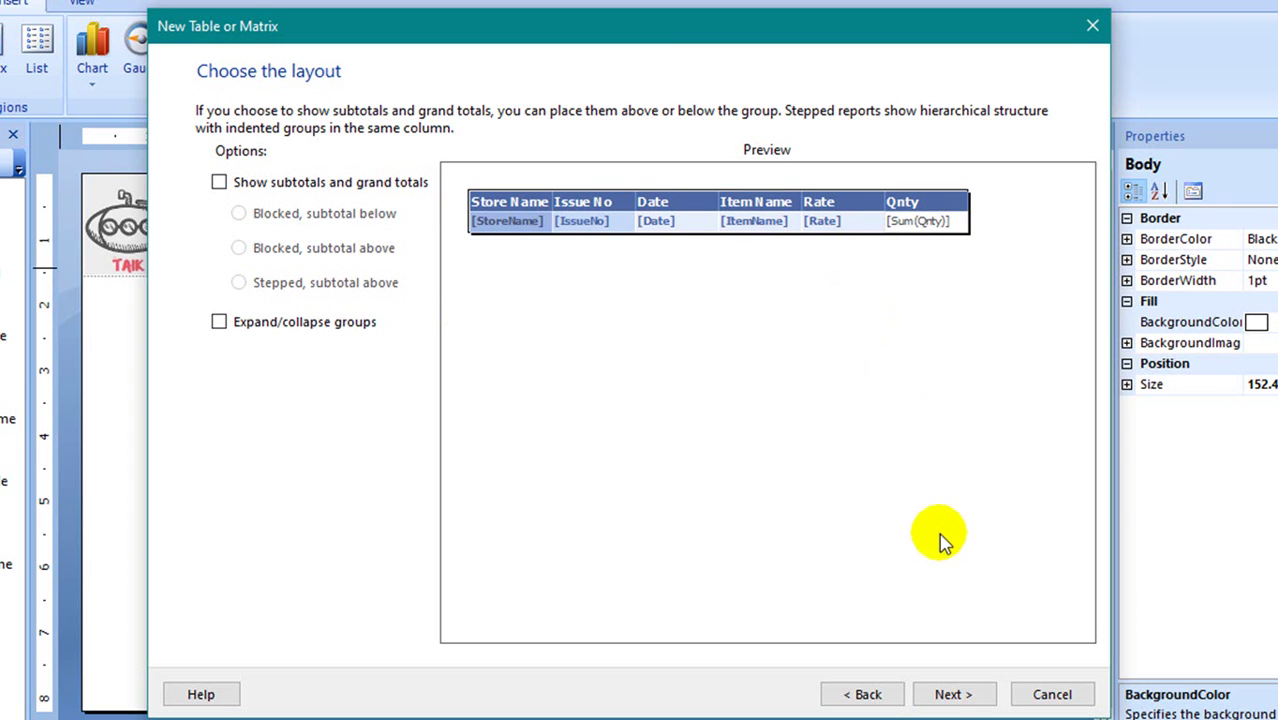
click(954, 696)
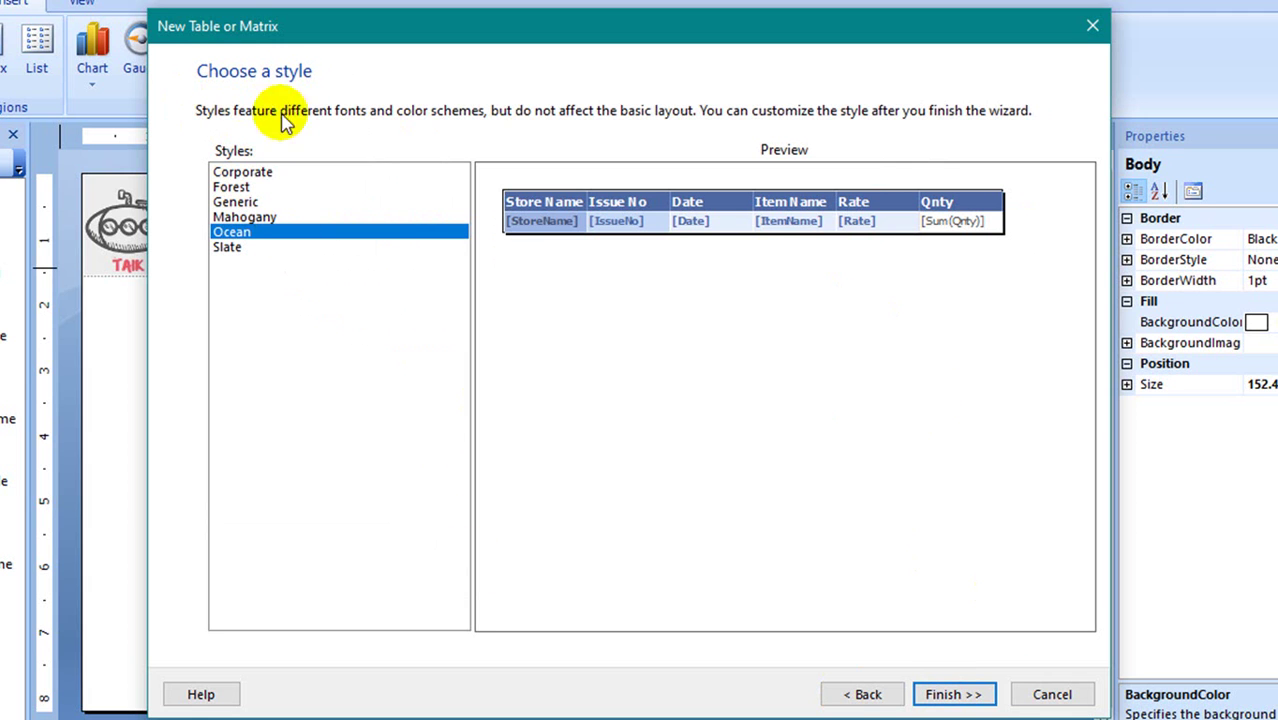
Preview the available table styles, choose Ocean, and finish the wizard.
click(244, 172)
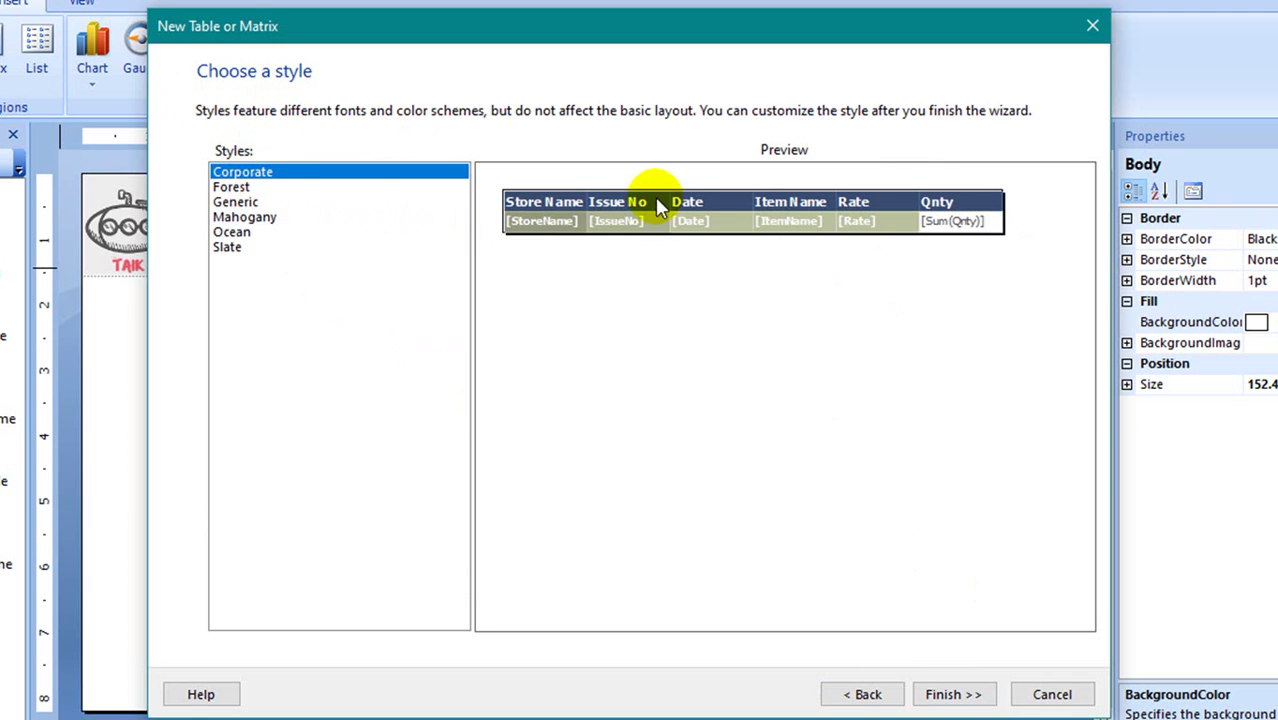
click(252, 189)
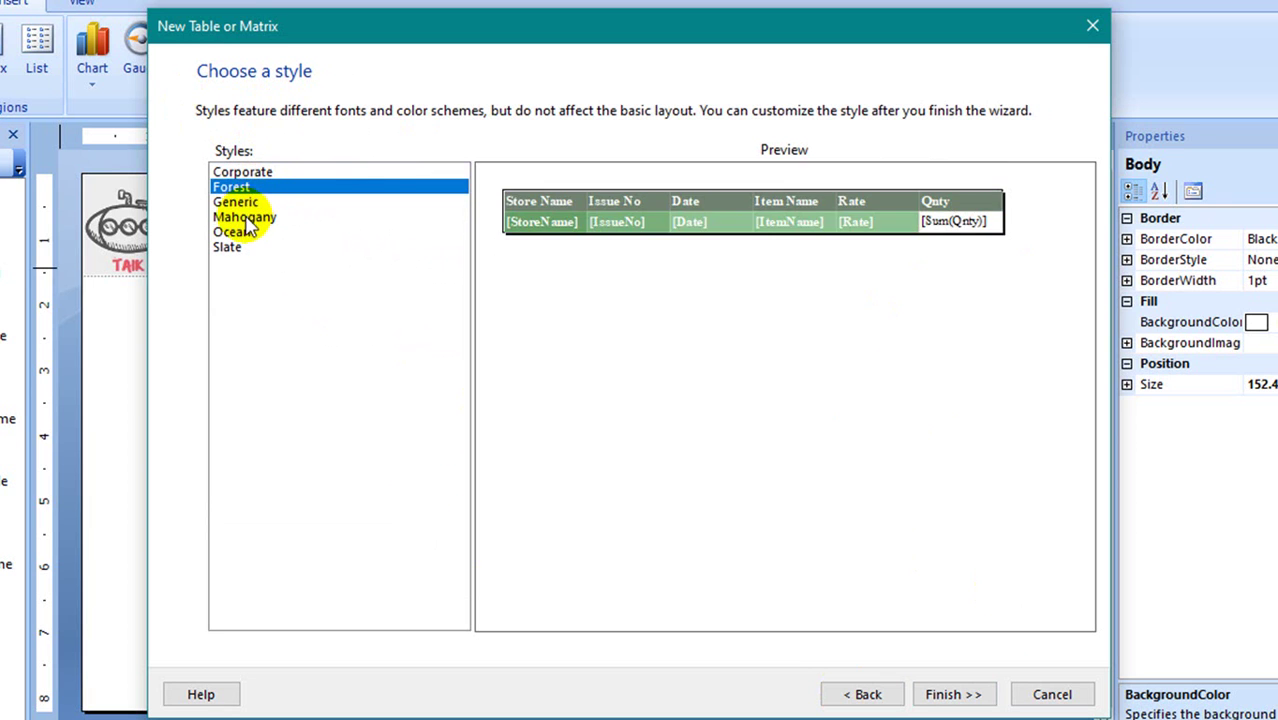
click(254, 202)
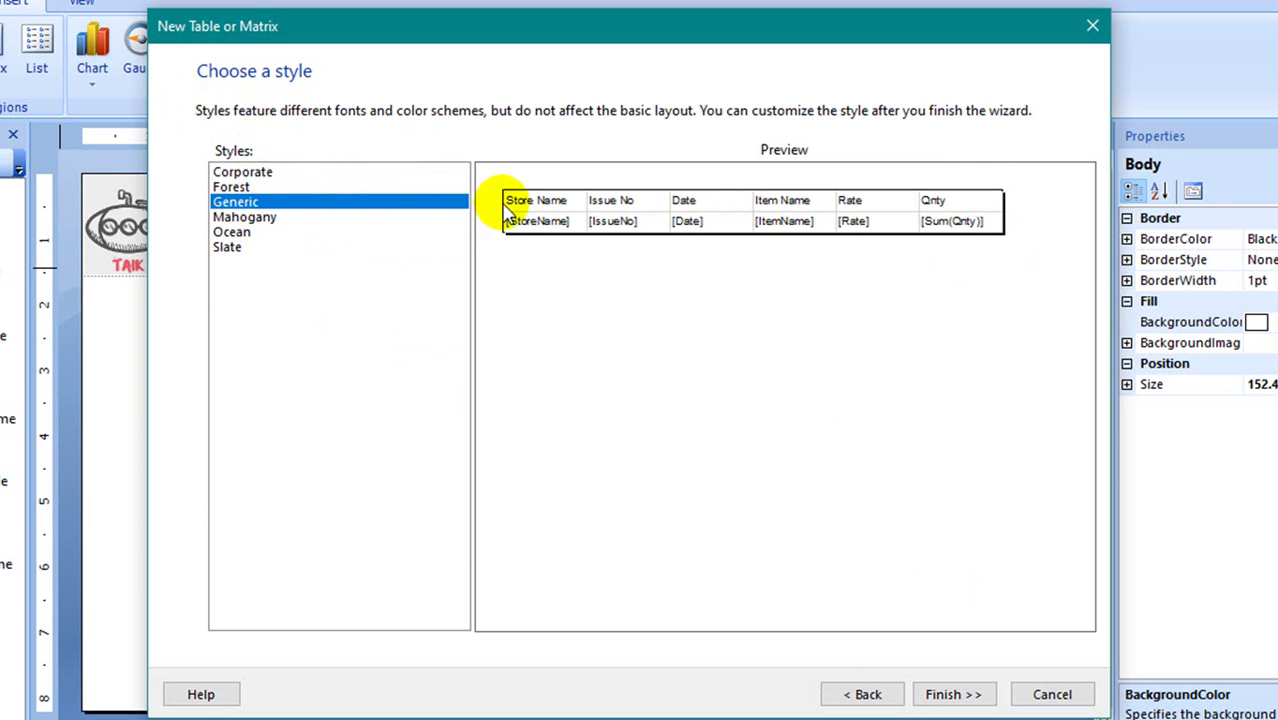
click(266, 218)
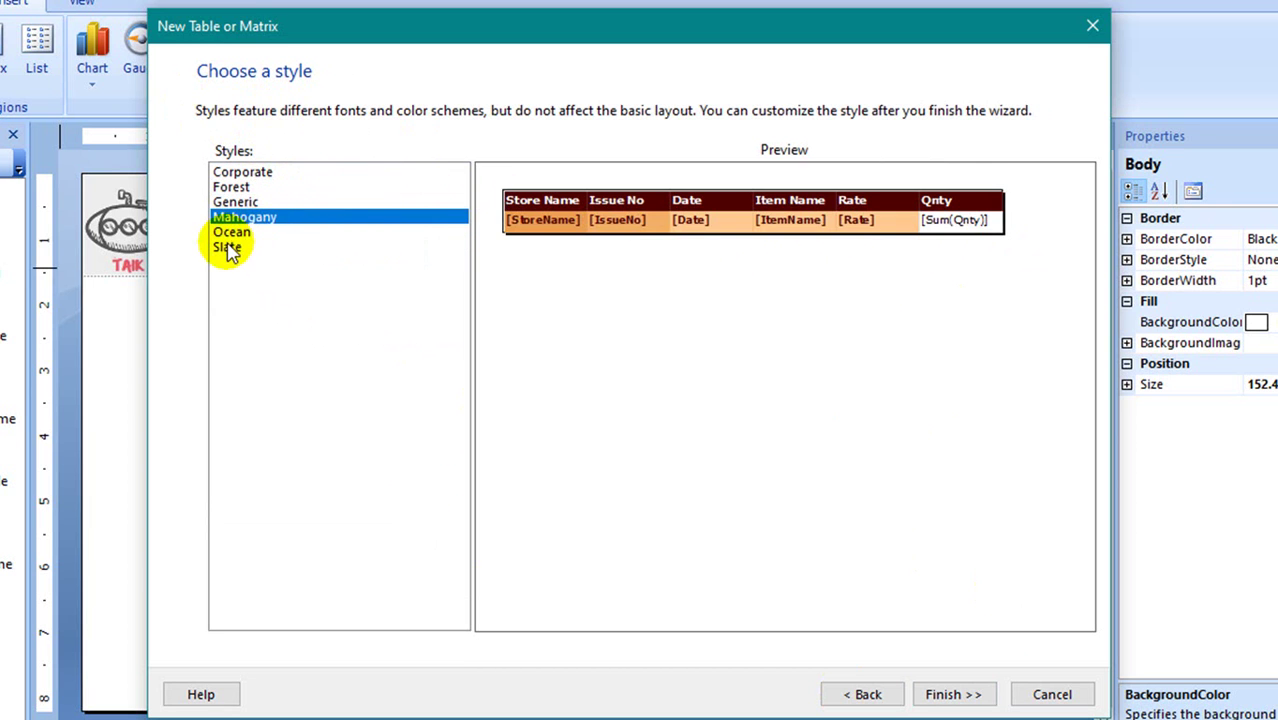
click(238, 233)
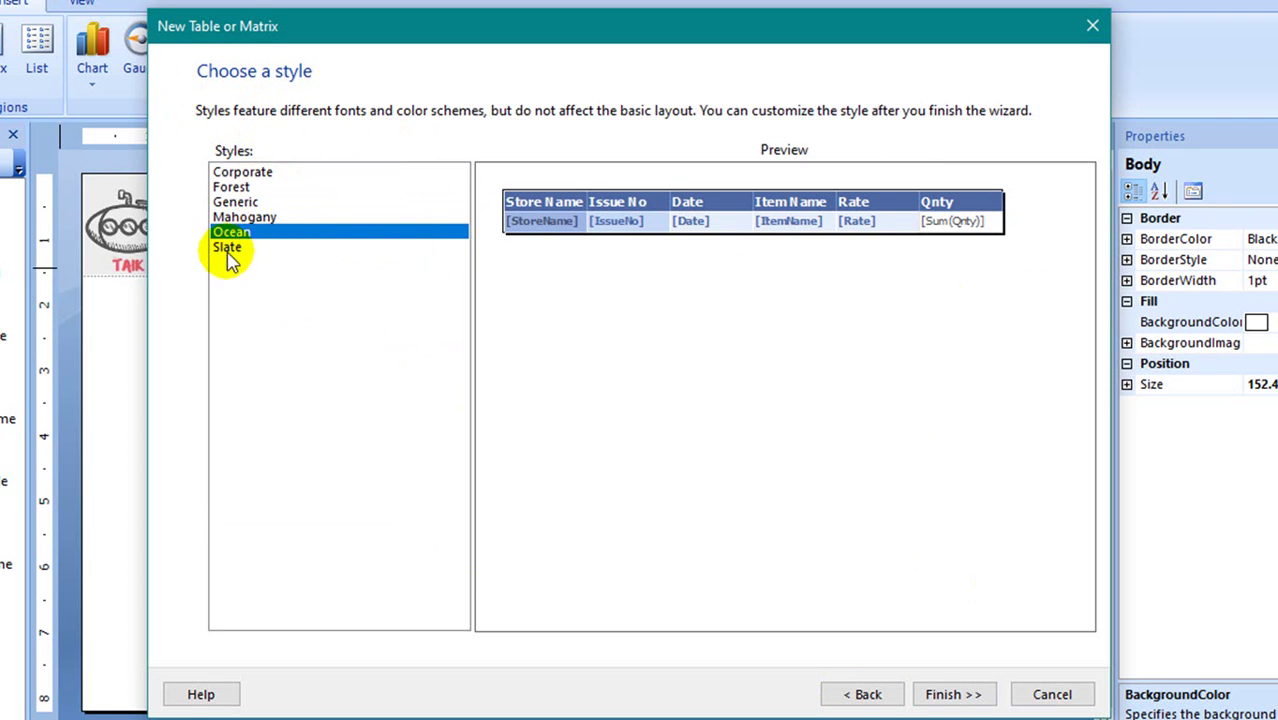
click(229, 249)
click(262, 233)
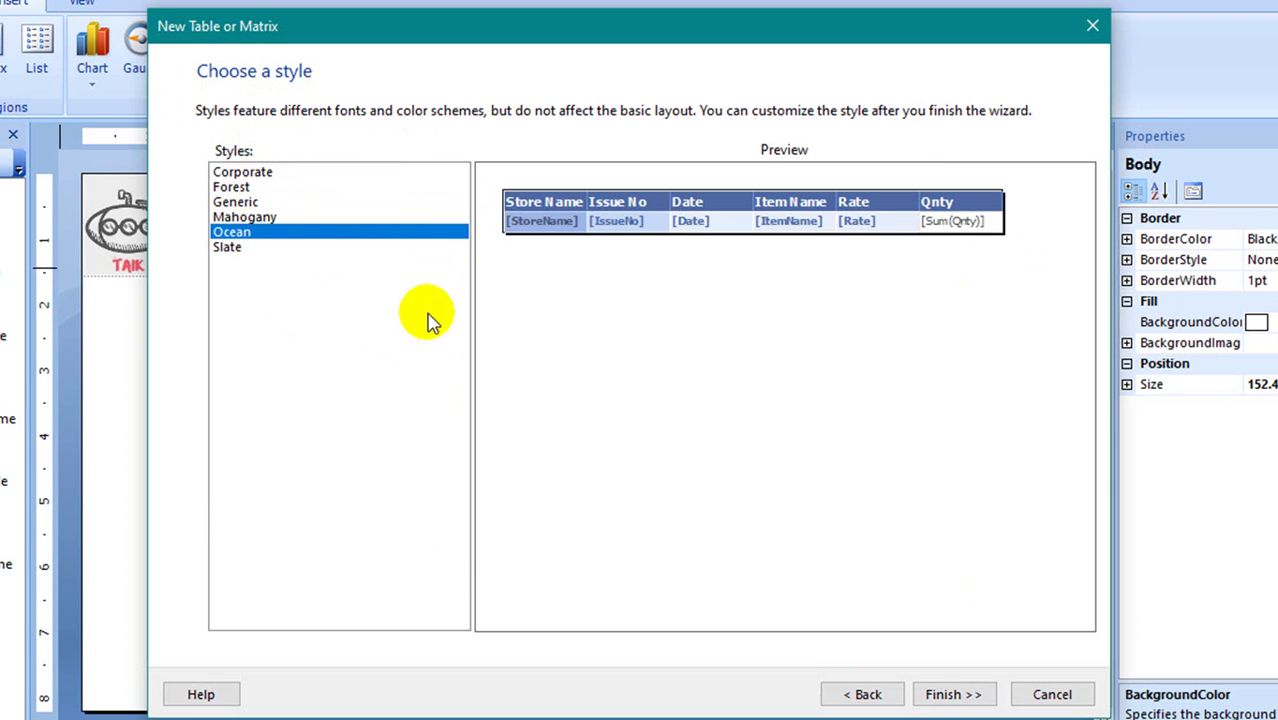
click(943, 697)
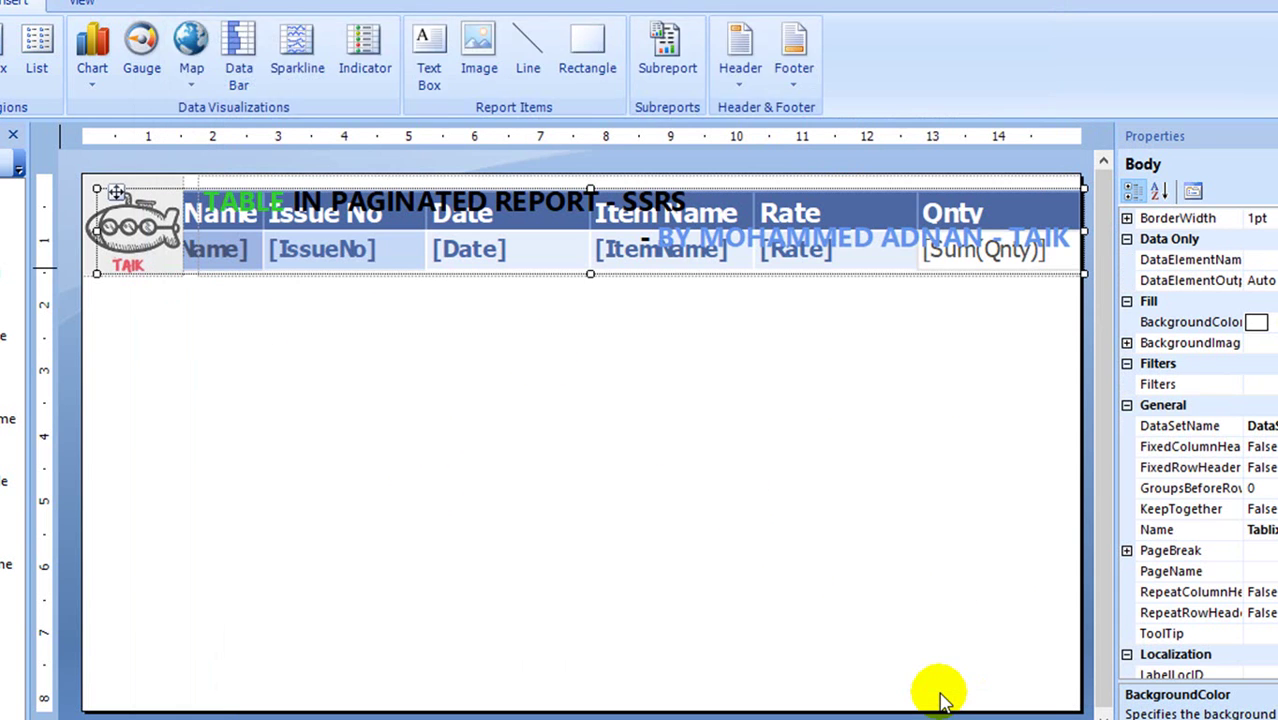
Move the new table below the logo and report title, and run the report to review its output.
drag(108, 193, 98, 310)
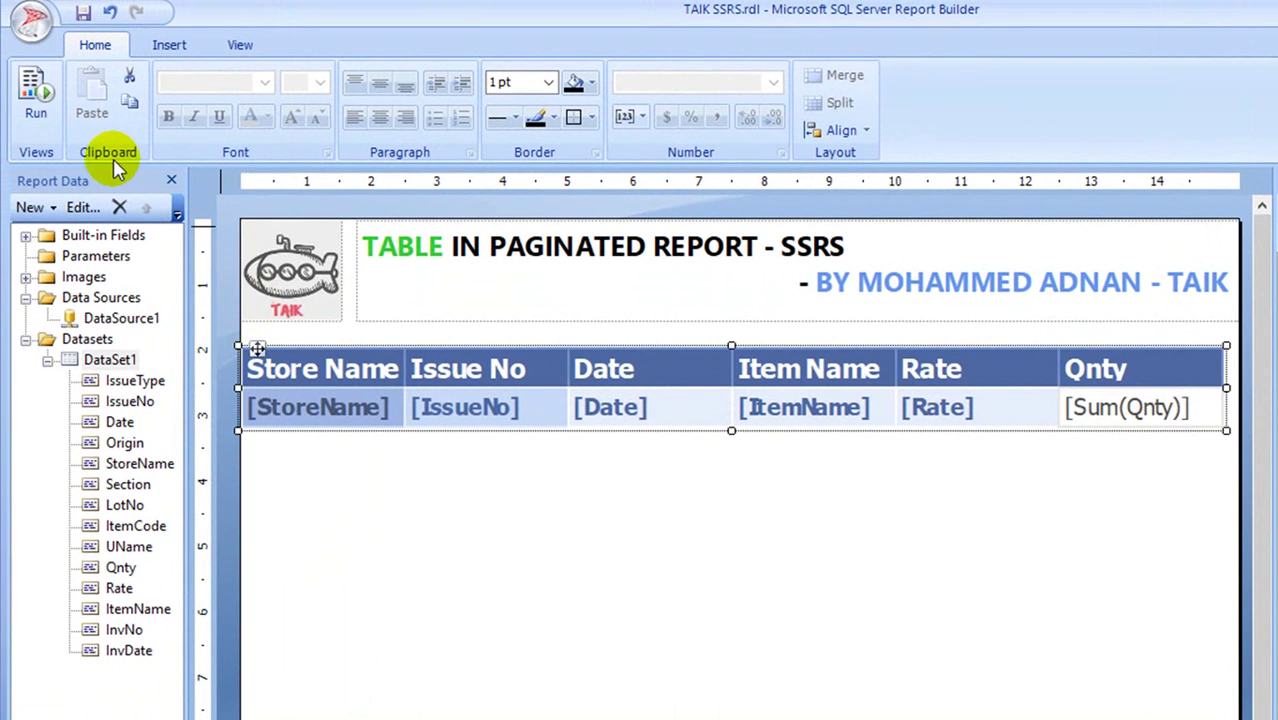
click(43, 105)
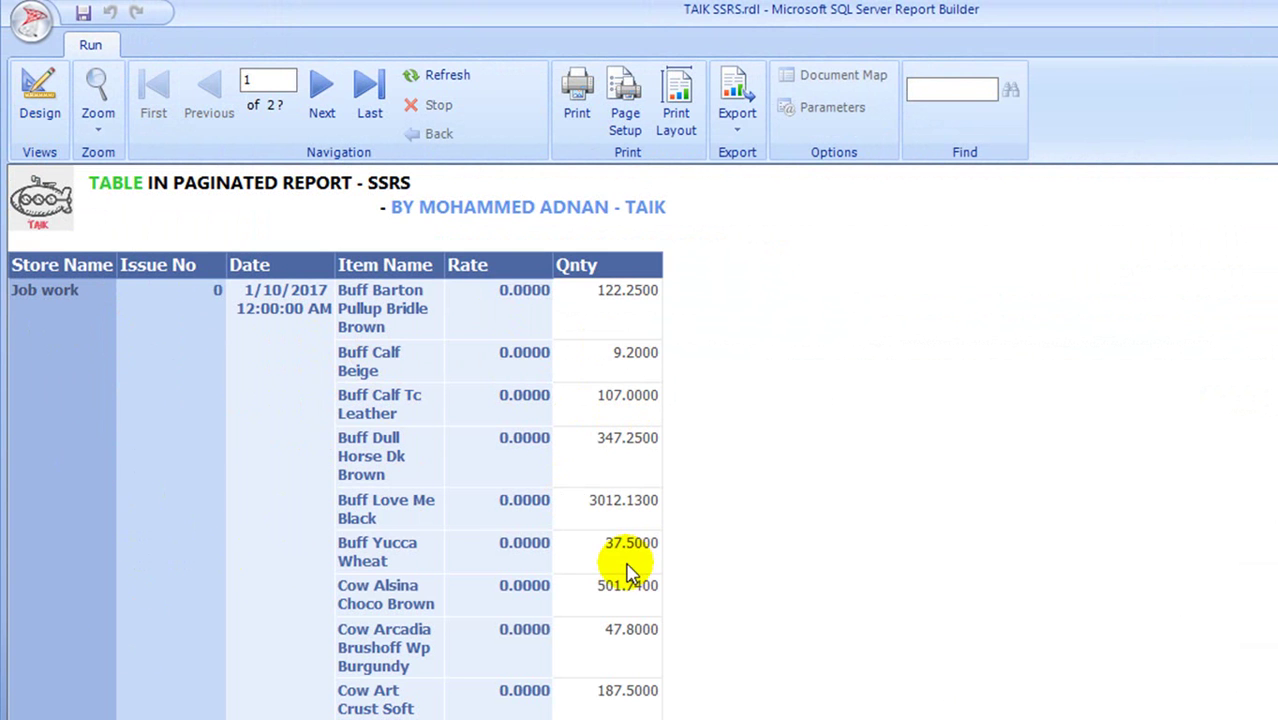
scroll(600, 556, down, 5)
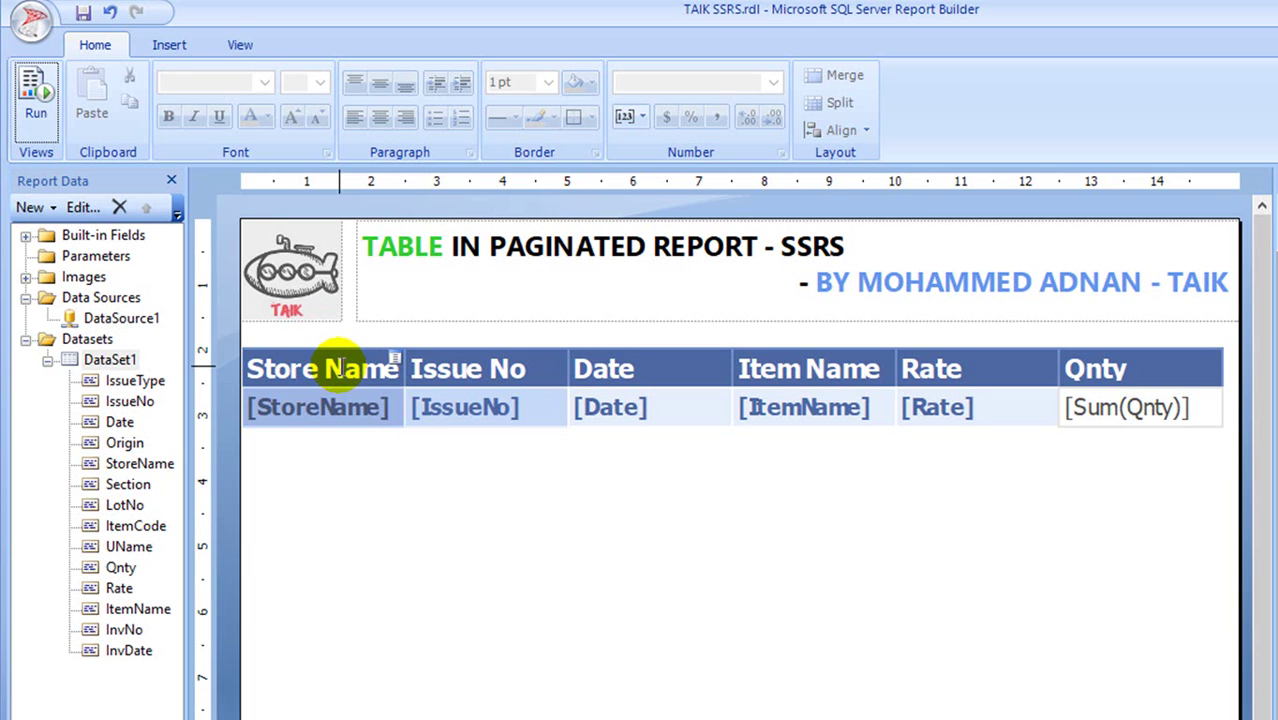
Delete the wizard-built table from the report body.
click(232, 335)
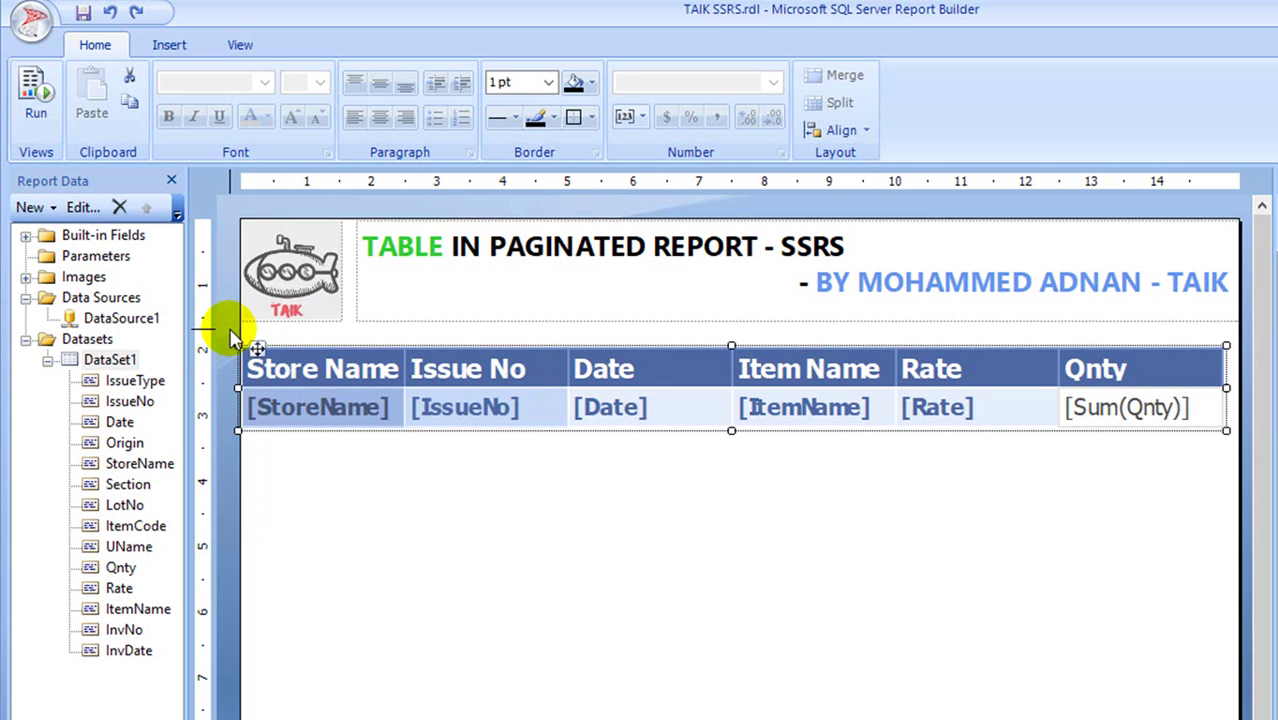
key(Delete)
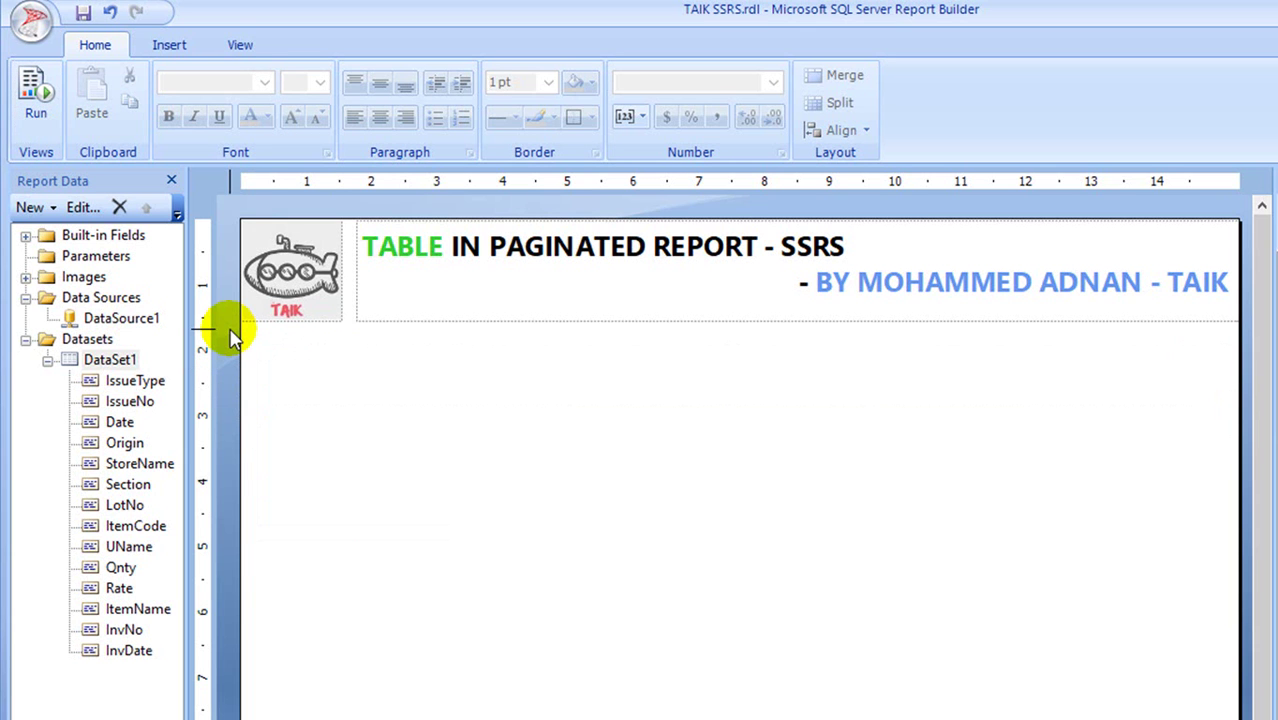
Insert an empty three-column table without the wizard, about 6.5 cm wide, below the logo and report title.
click(170, 44)
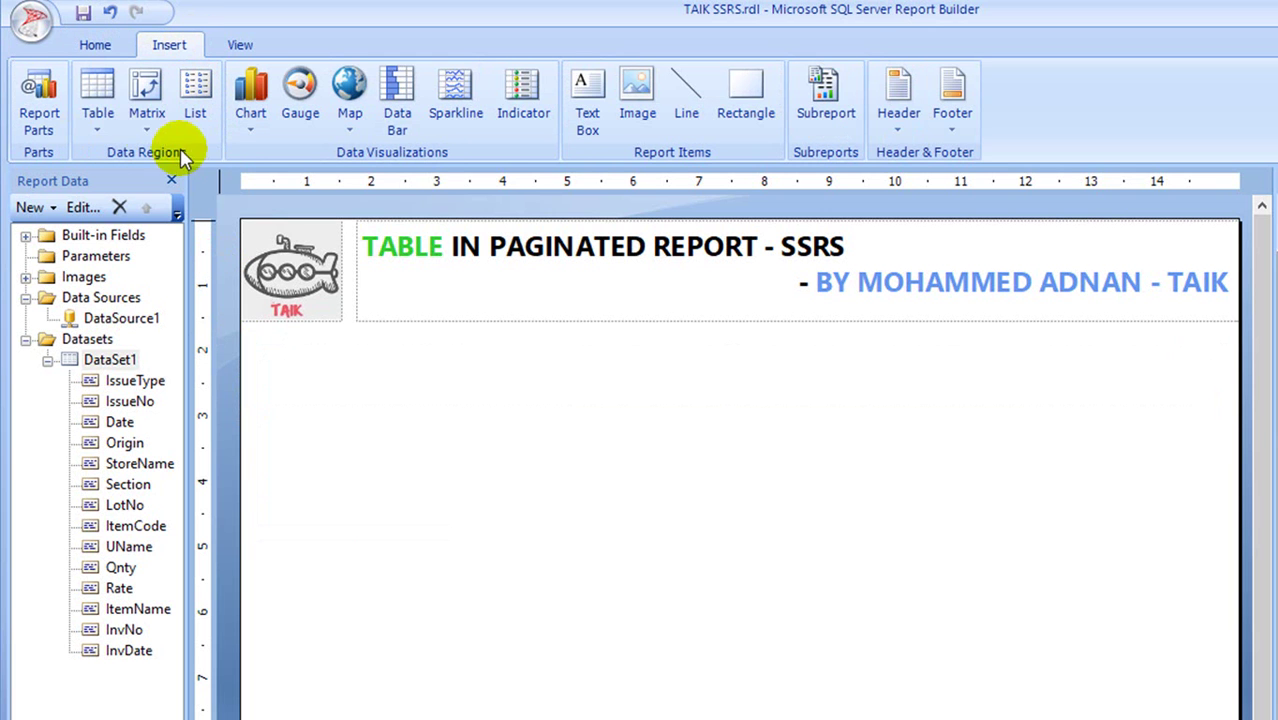
click(97, 118)
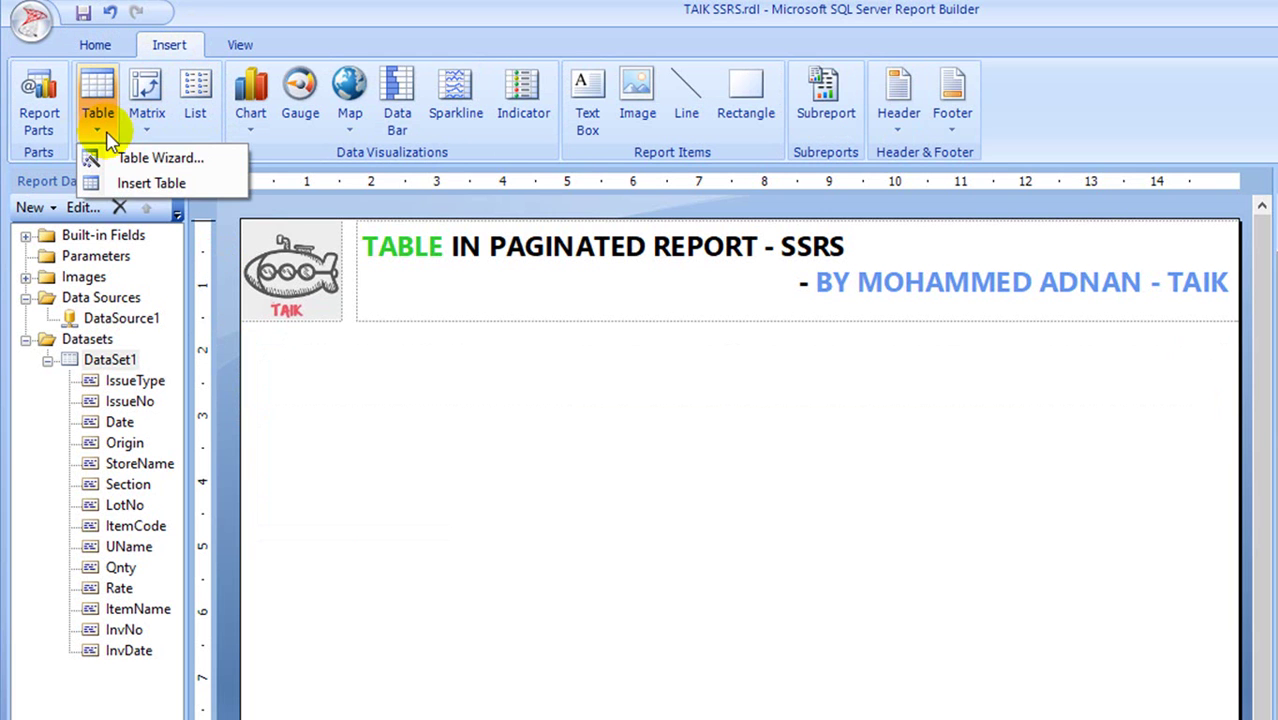
click(164, 185)
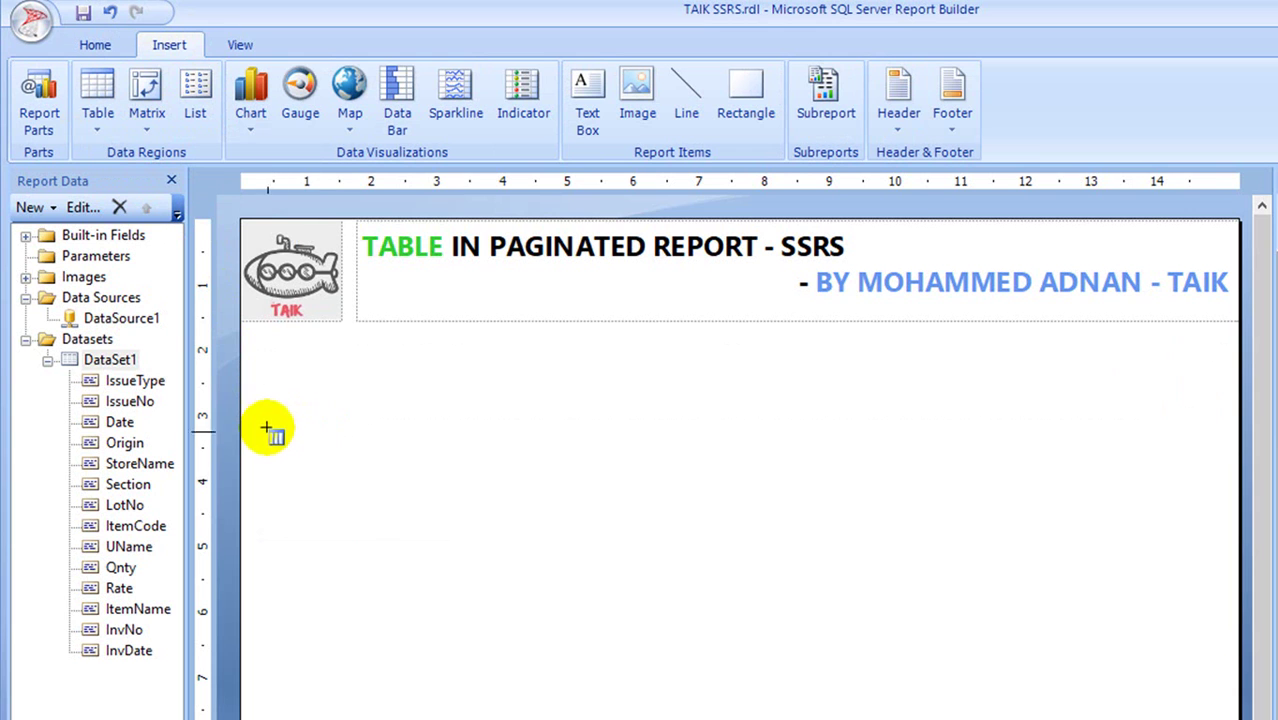
mouse_move(258, 386)
mouse_down()
mouse_move(273, 430)
mouse_move(345, 474)
mouse_move(556, 462)
mouse_move(745, 478)
mouse_move(686, 462)
mouse_up()
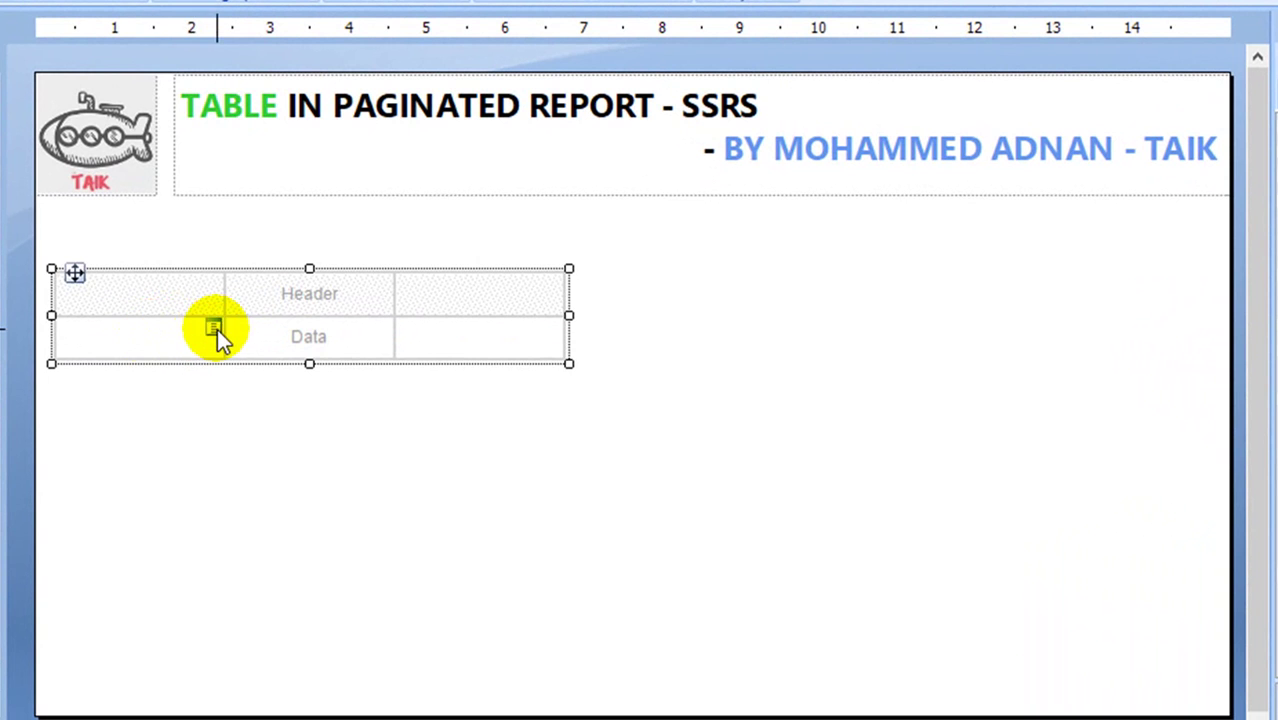
Fill the three data cells of the empty table with the IssueNo, Date and ItemName fields.
click(214, 328)
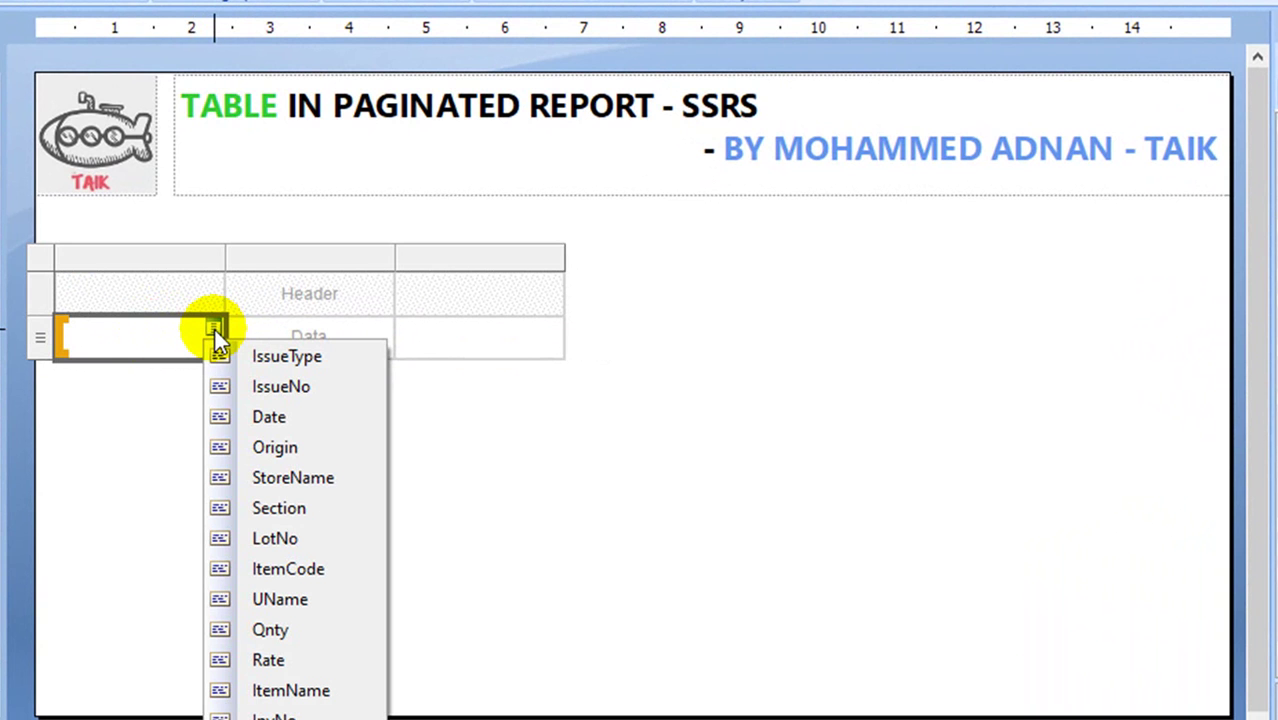
click(318, 387)
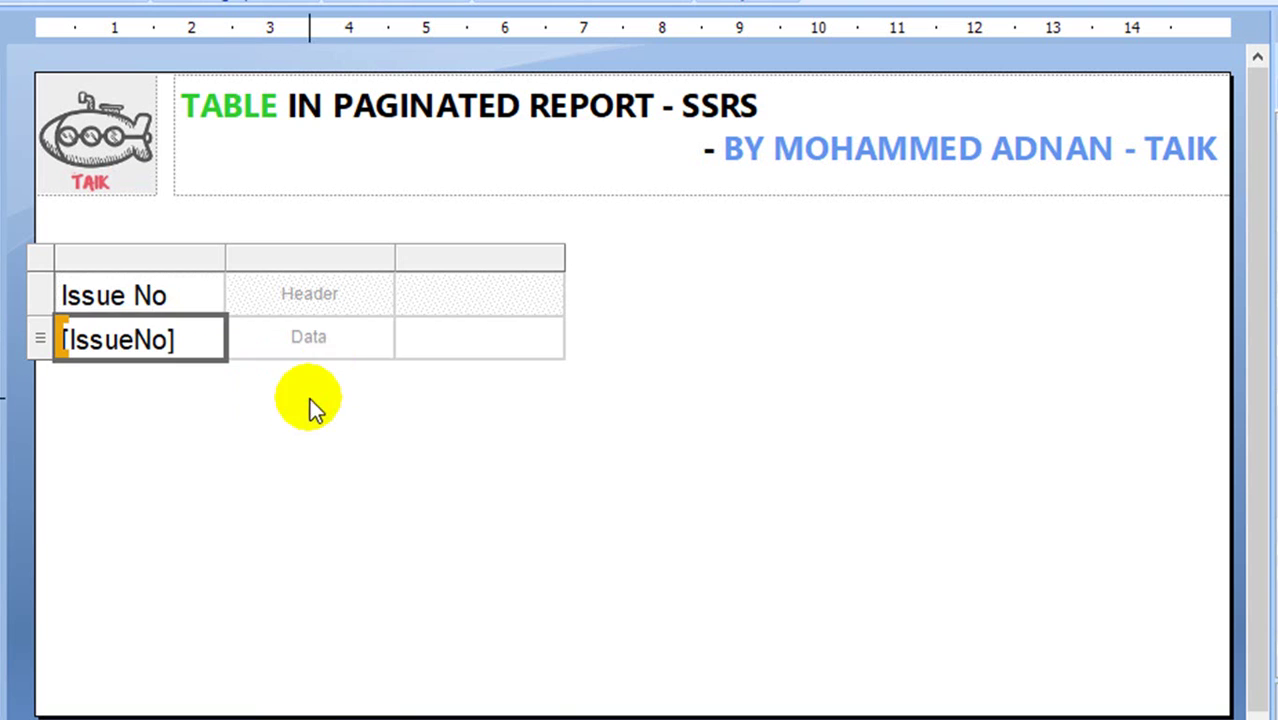
click(383, 329)
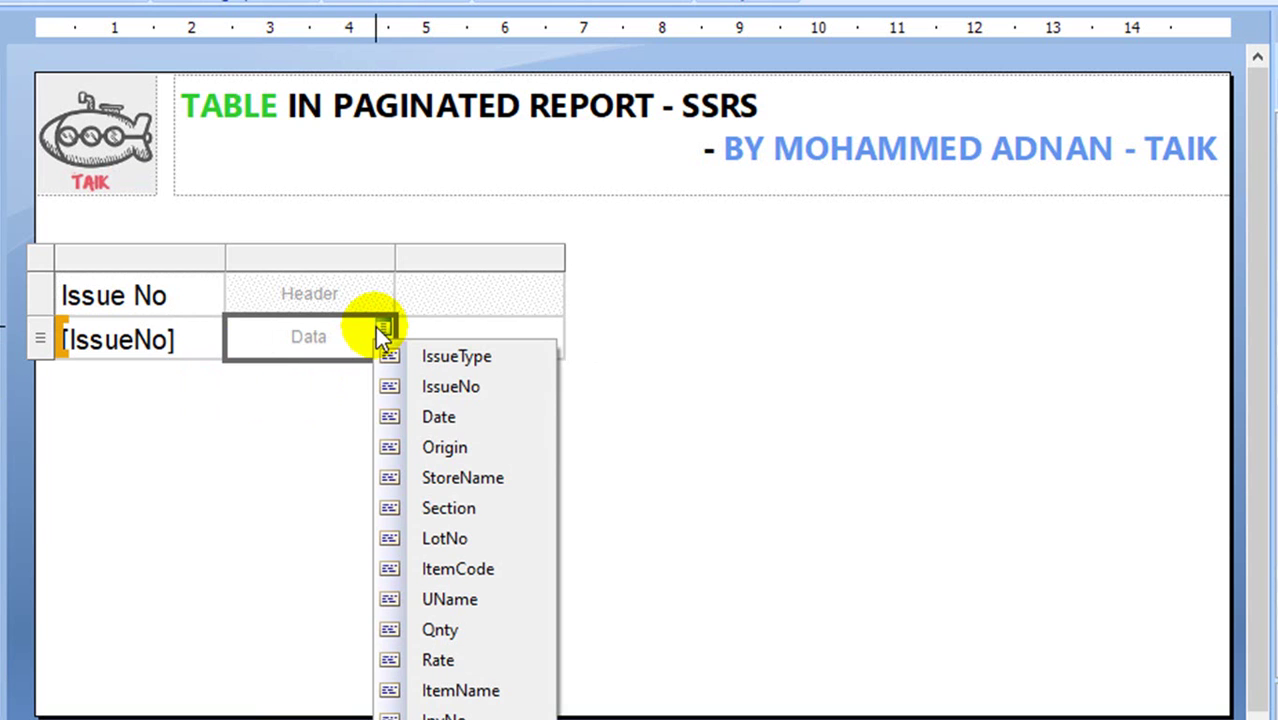
click(440, 417)
click(552, 325)
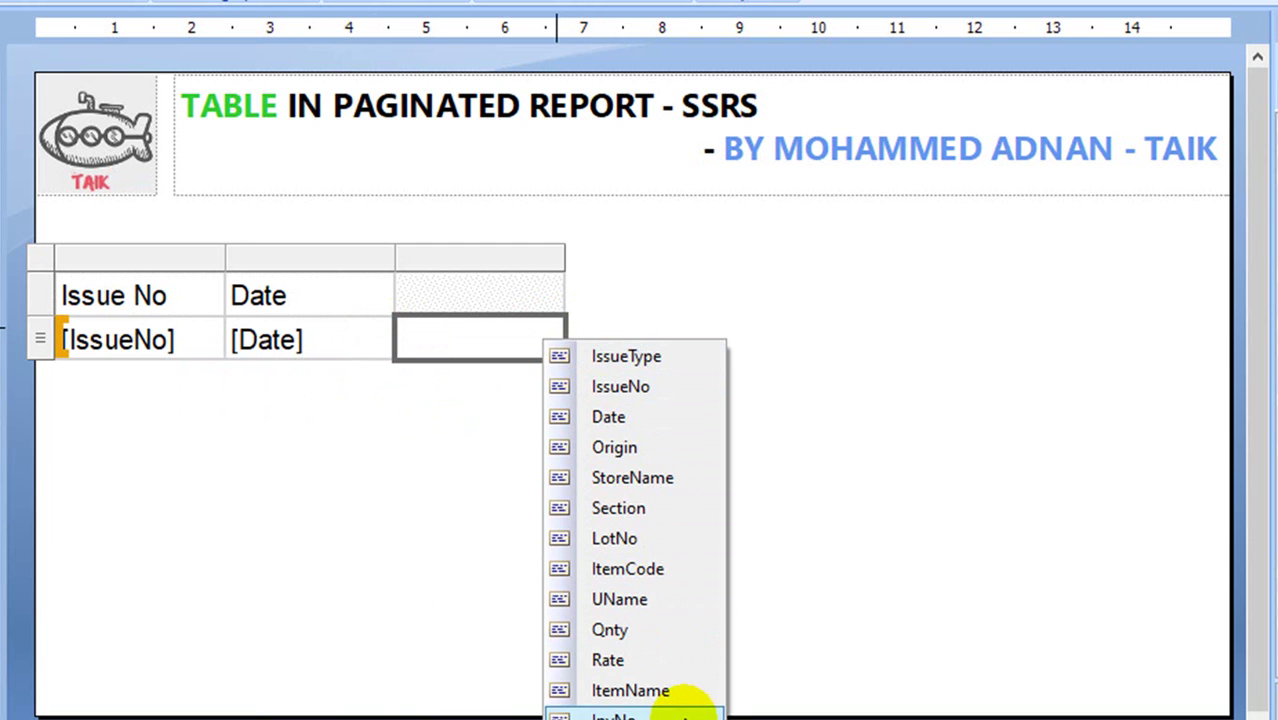
click(695, 690)
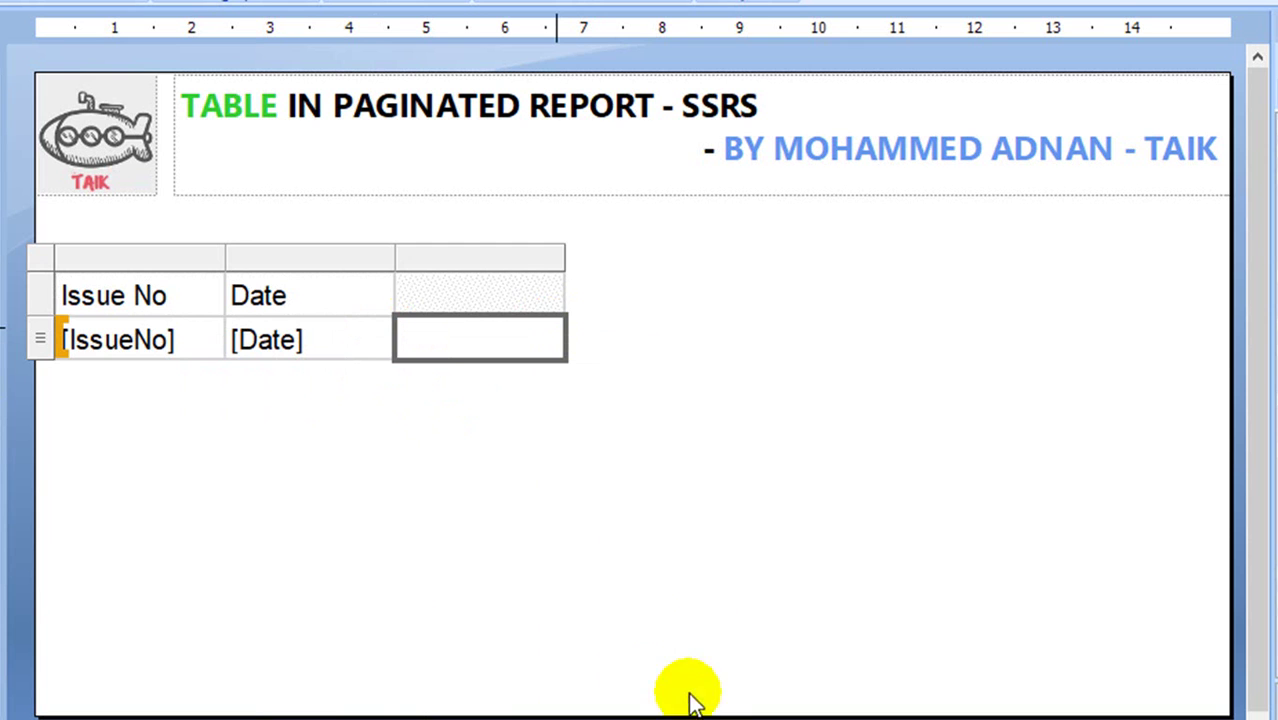
Insert an empty column to the right of the Item Name column.
right_click(503, 260)
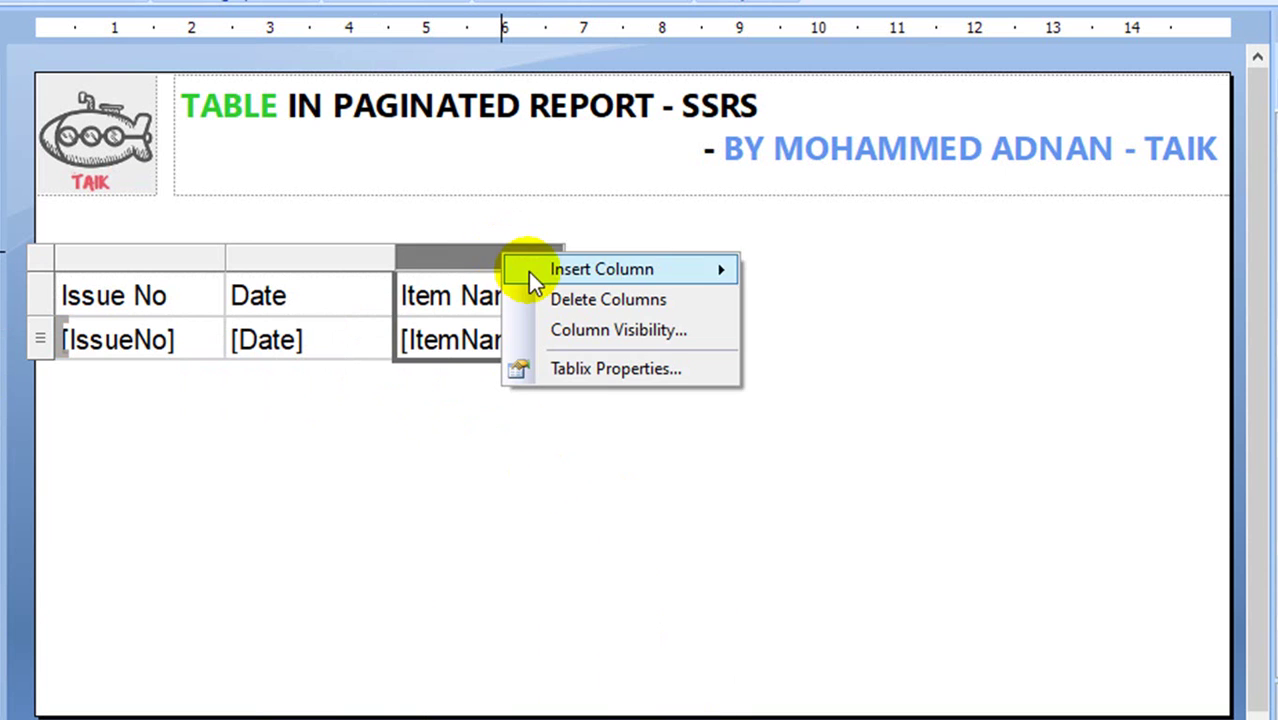
mouse_move(530, 272)
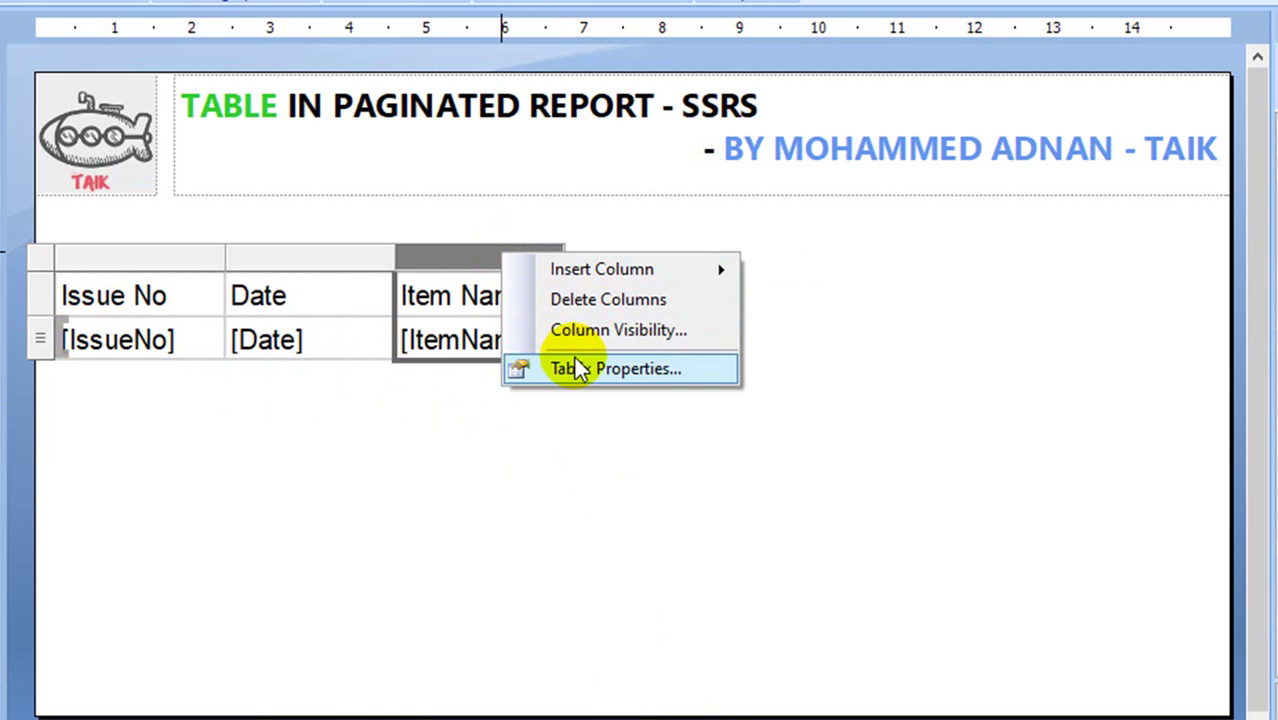
mouse_move(590, 272)
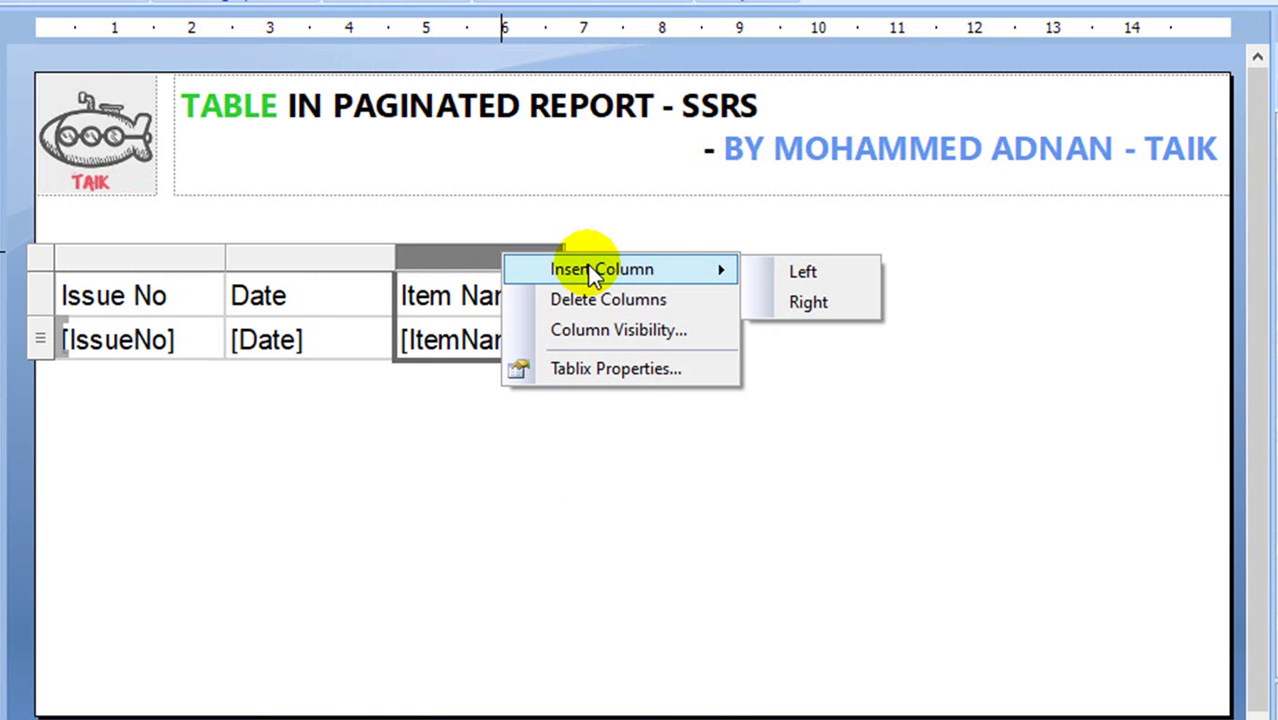
click(818, 303)
Insert an empty column to the left of Item Name, and delete that new column again.
right_click(501, 258)
mouse_move(716, 284)
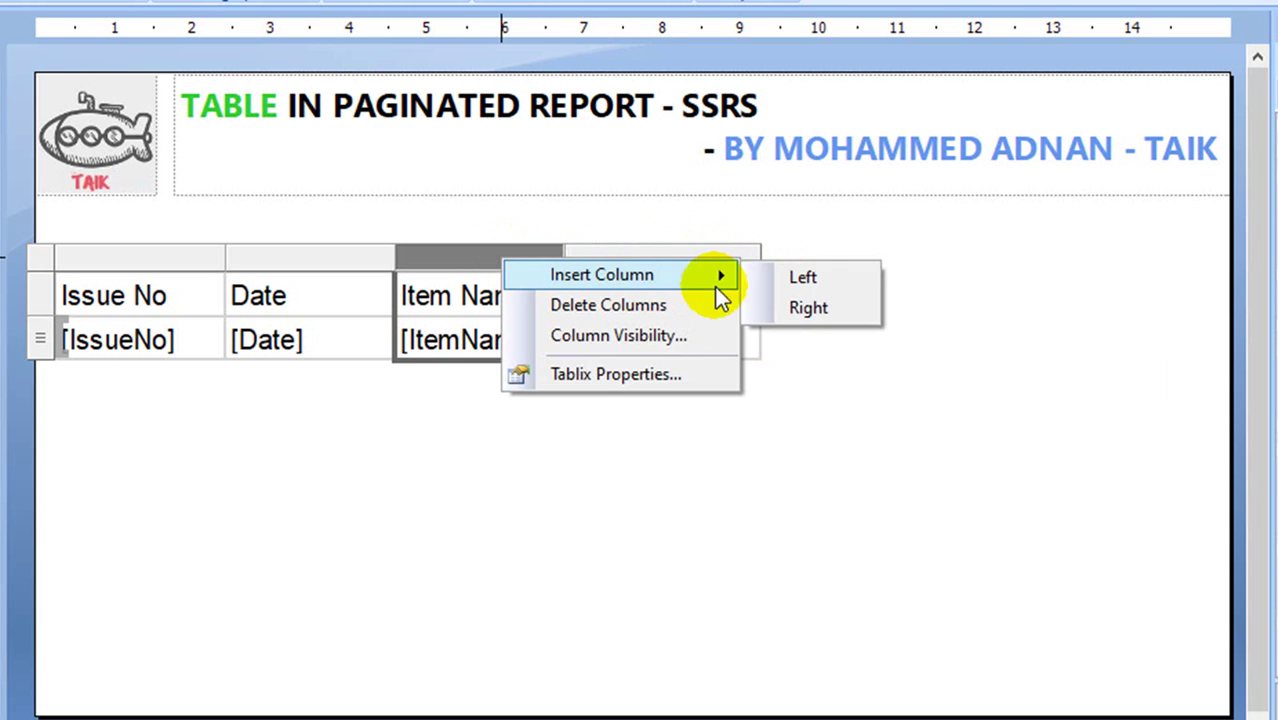
click(802, 277)
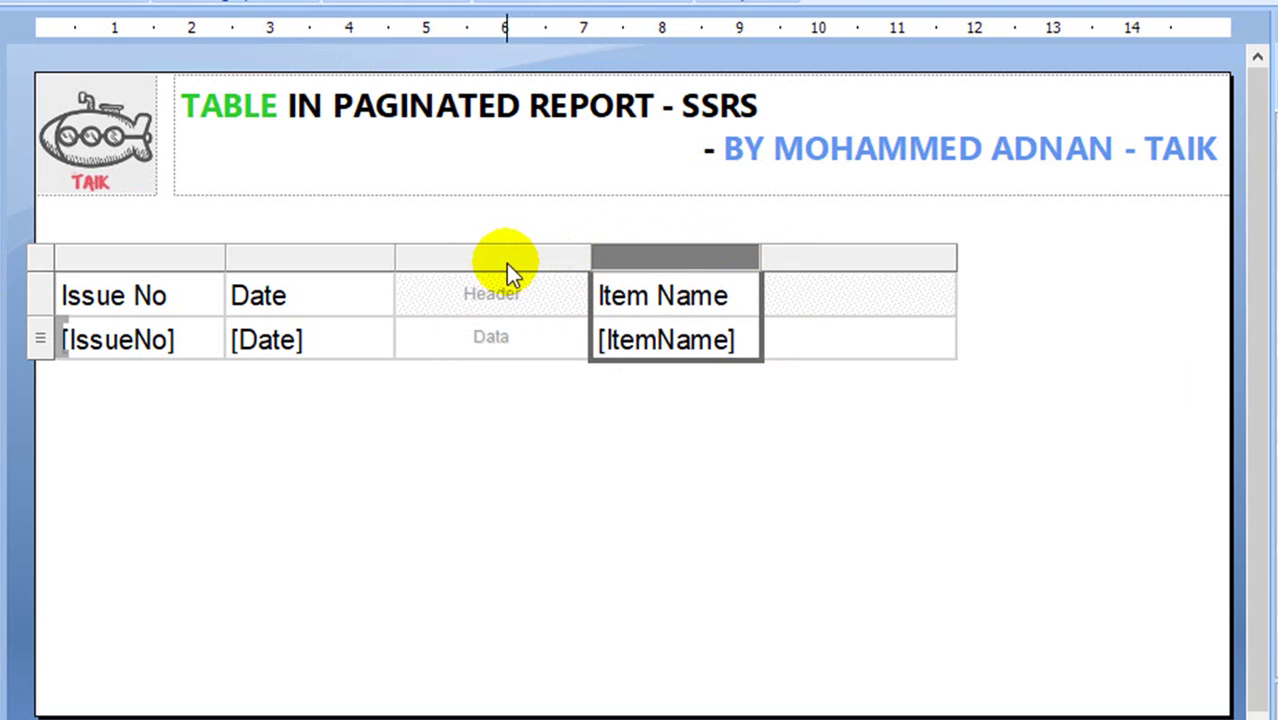
right_click(496, 260)
click(552, 310)
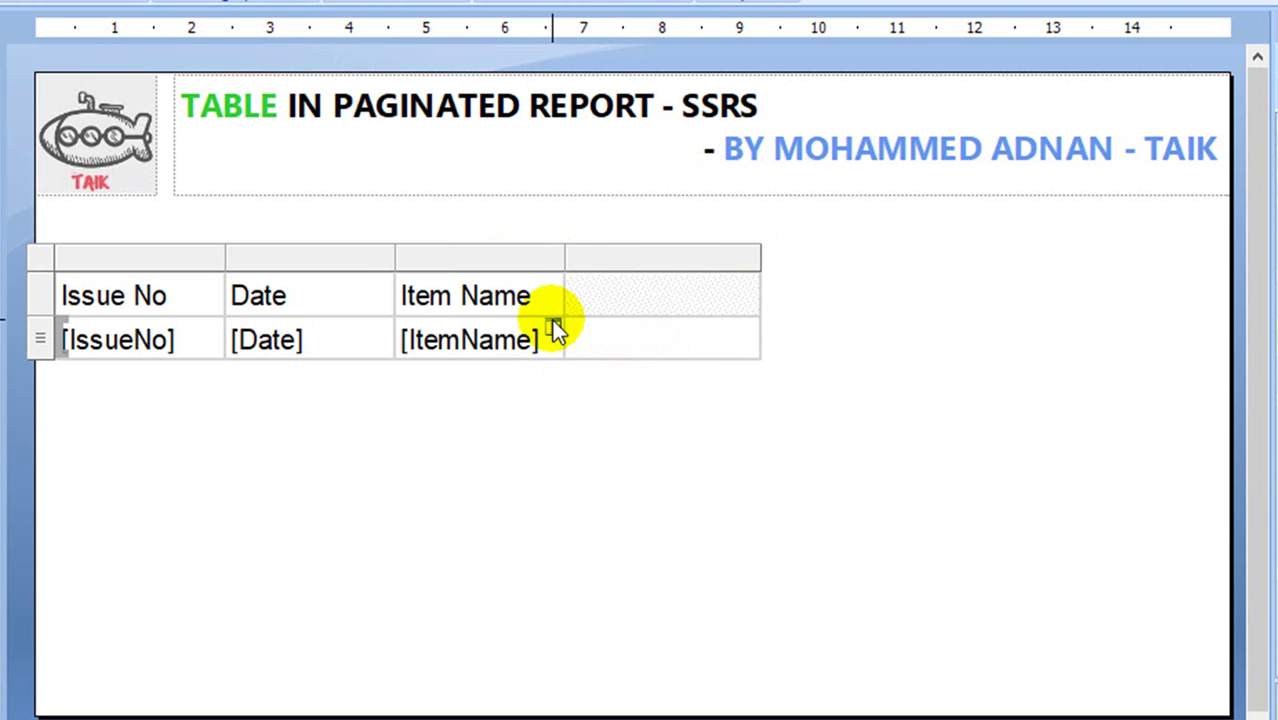
Insert two more empty columns to the right of the empty fourth column.
right_click(684, 270)
mouse_move(713, 284)
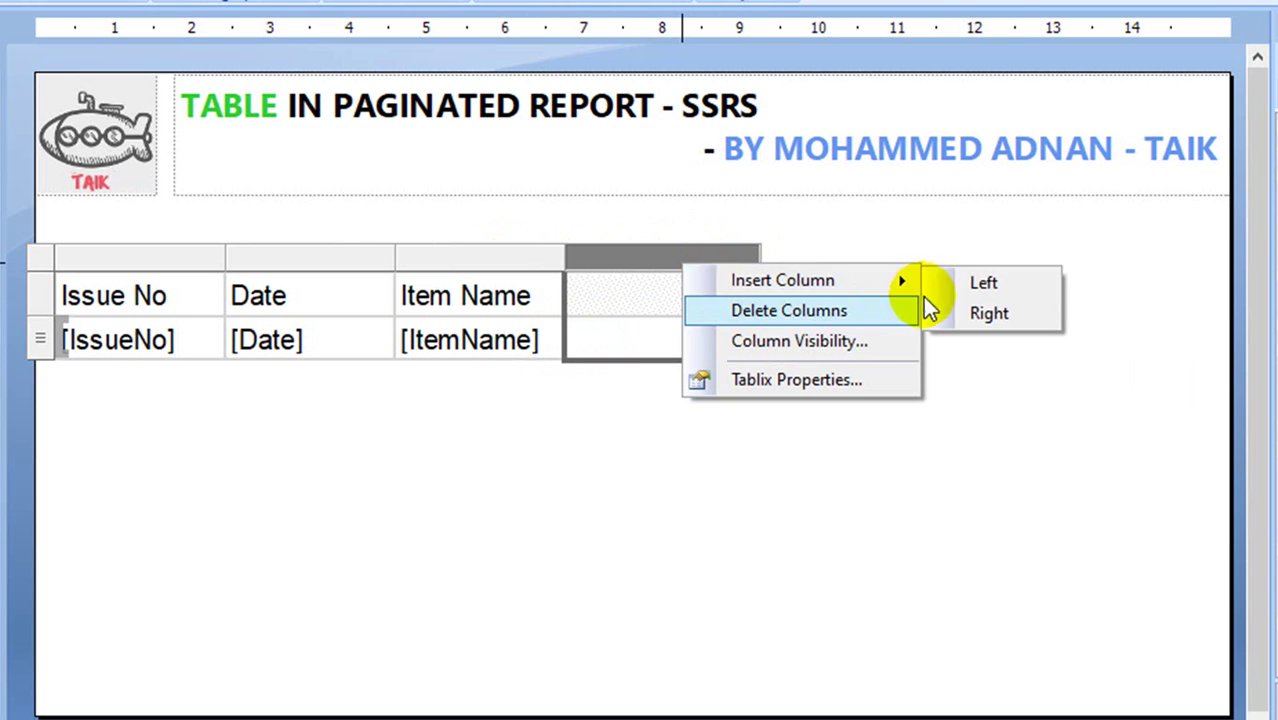
click(975, 312)
right_click(704, 262)
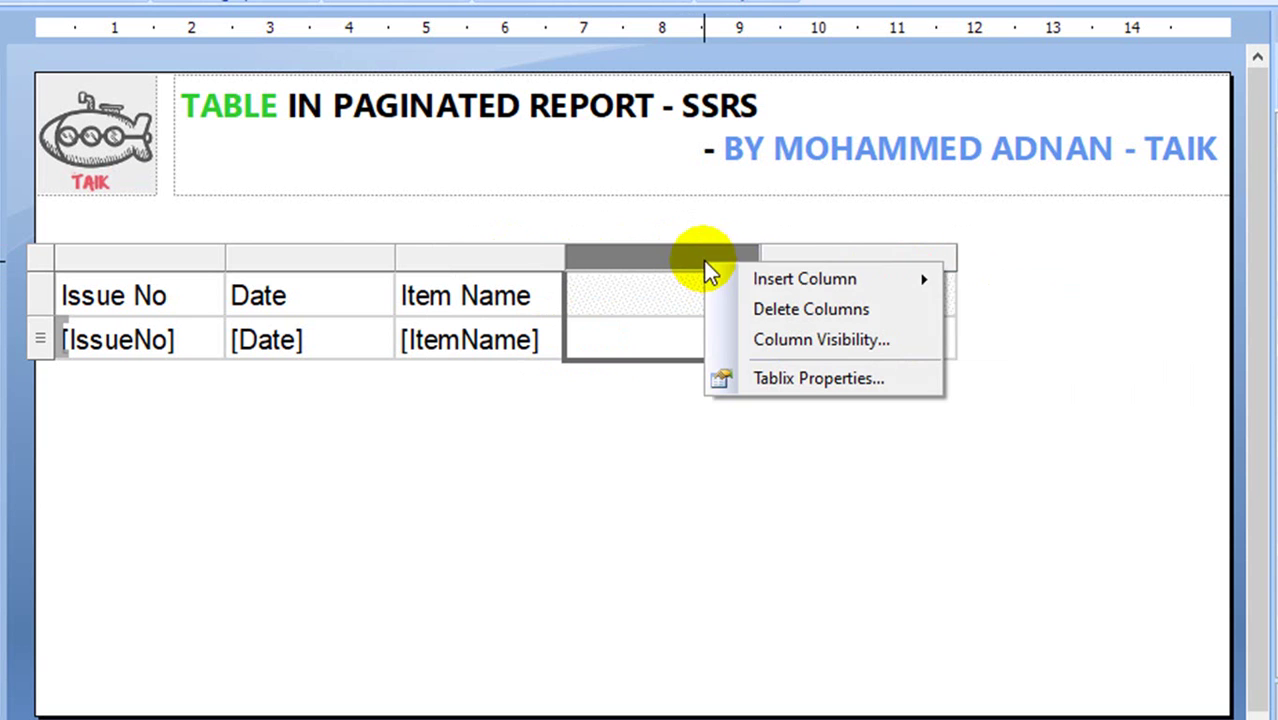
mouse_move(762, 276)
click(1003, 312)
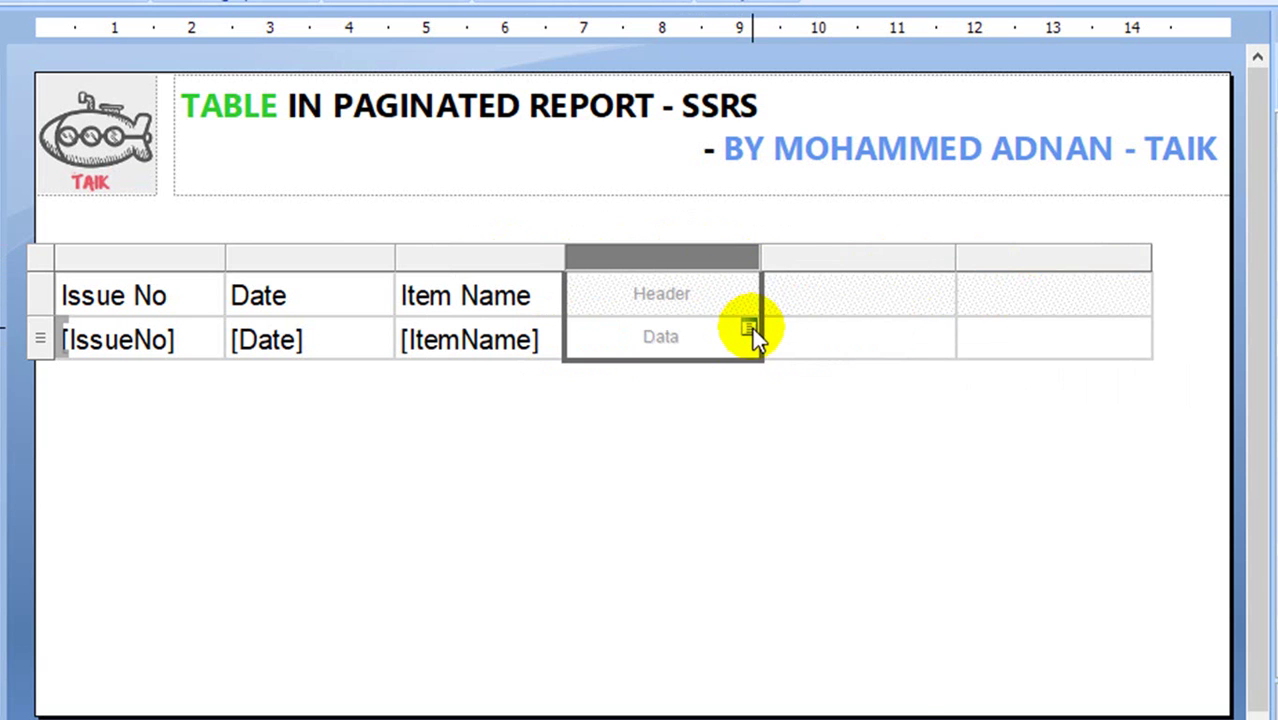
Assign the Qnty field to the fourth column and the Rate field to the fifth column.
click(751, 325)
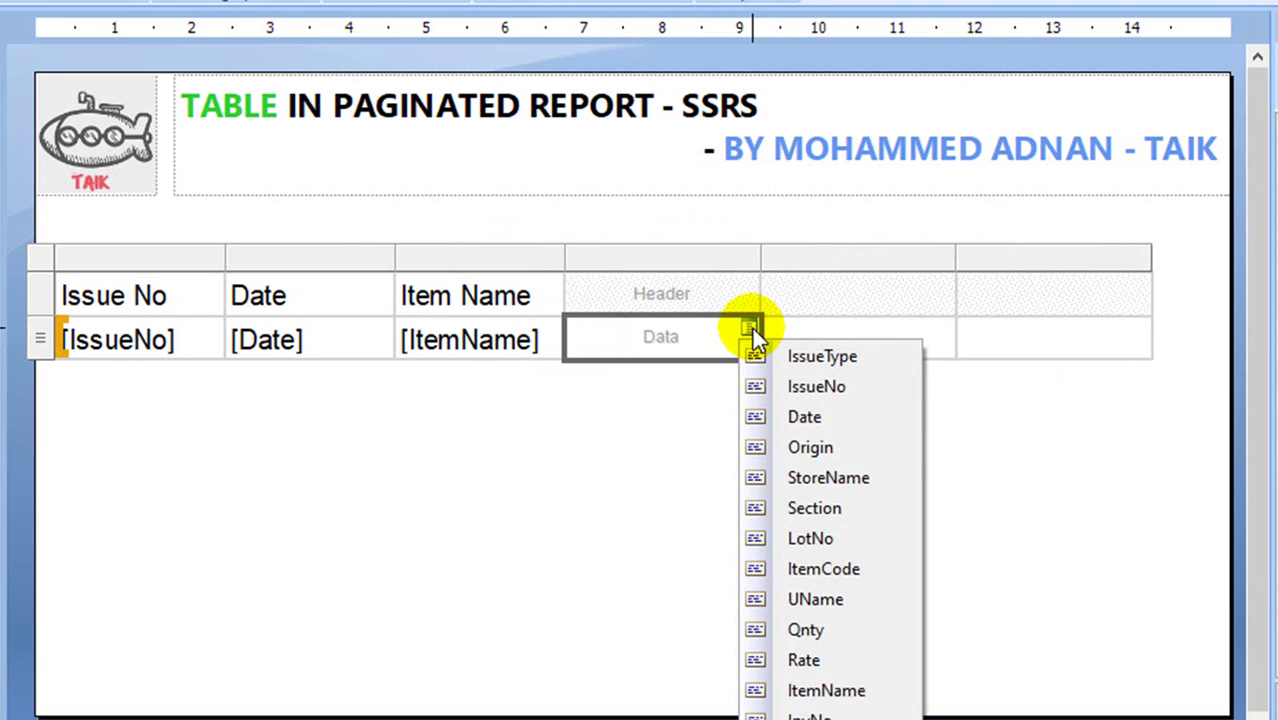
click(782, 638)
click(946, 325)
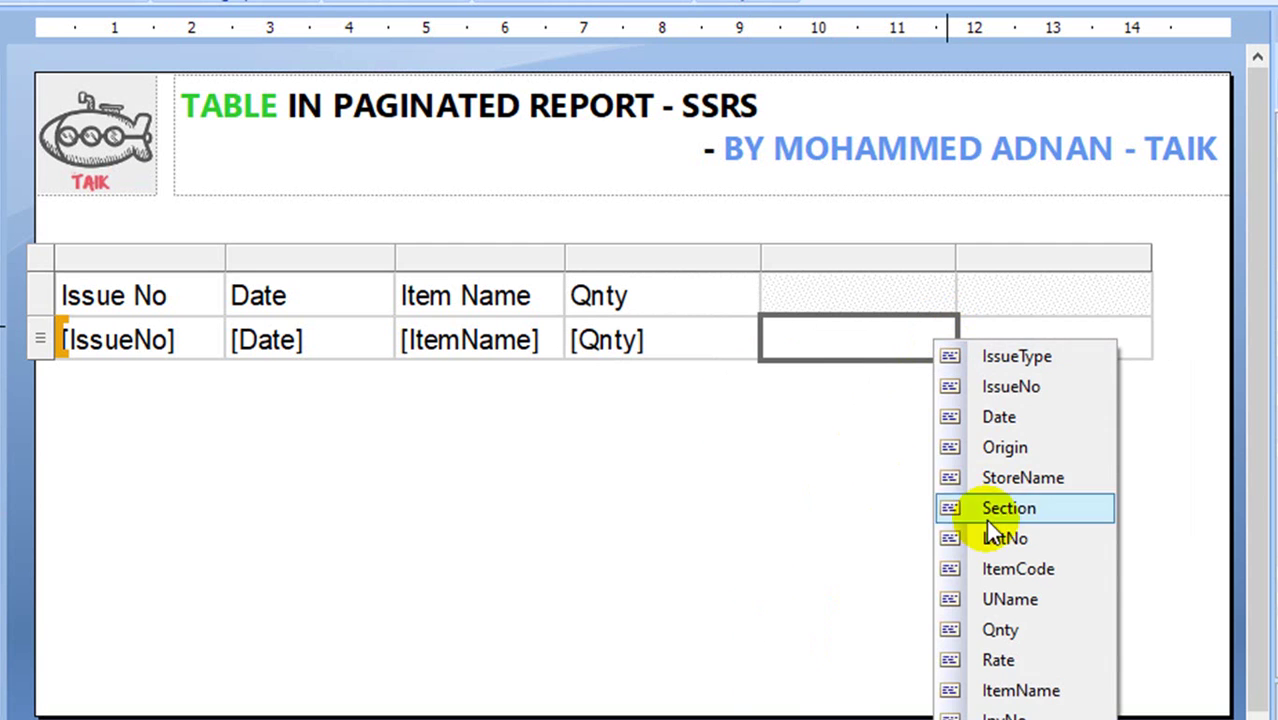
click(1037, 667)
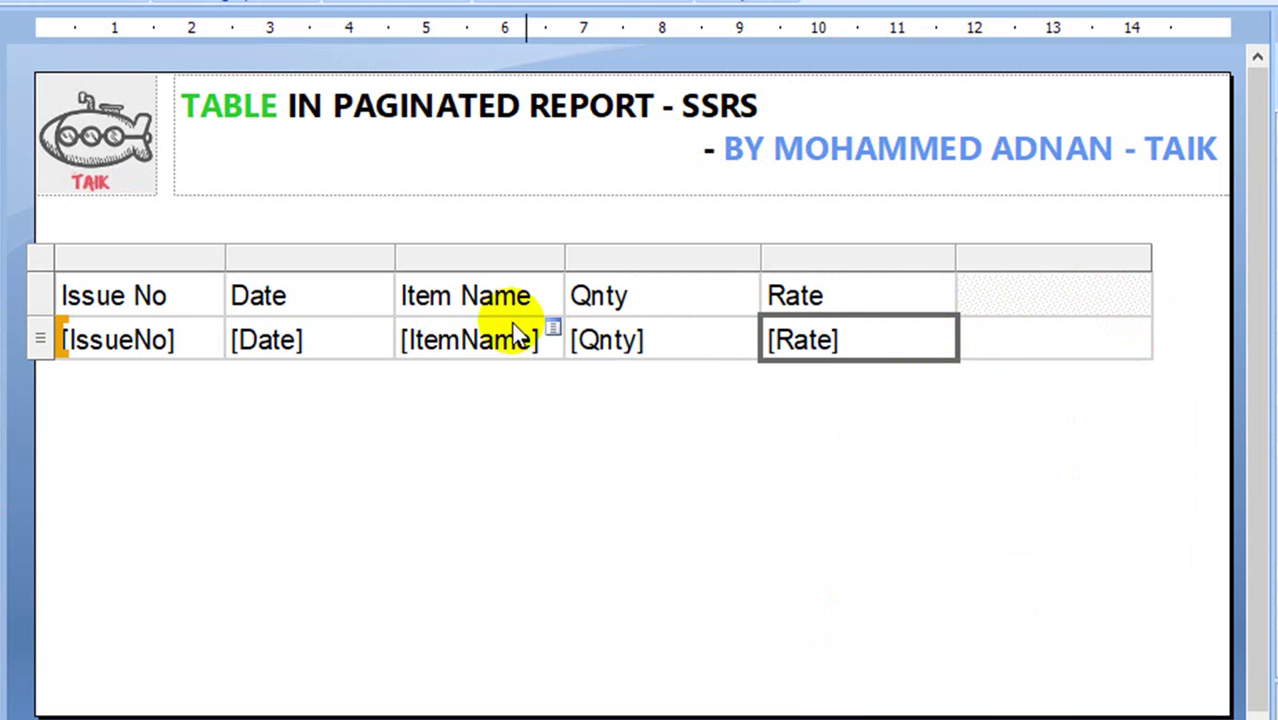
Enter VALUE as the header of the empty last column and open the field list of its data cell.
click(979, 290)
text(vALUE)
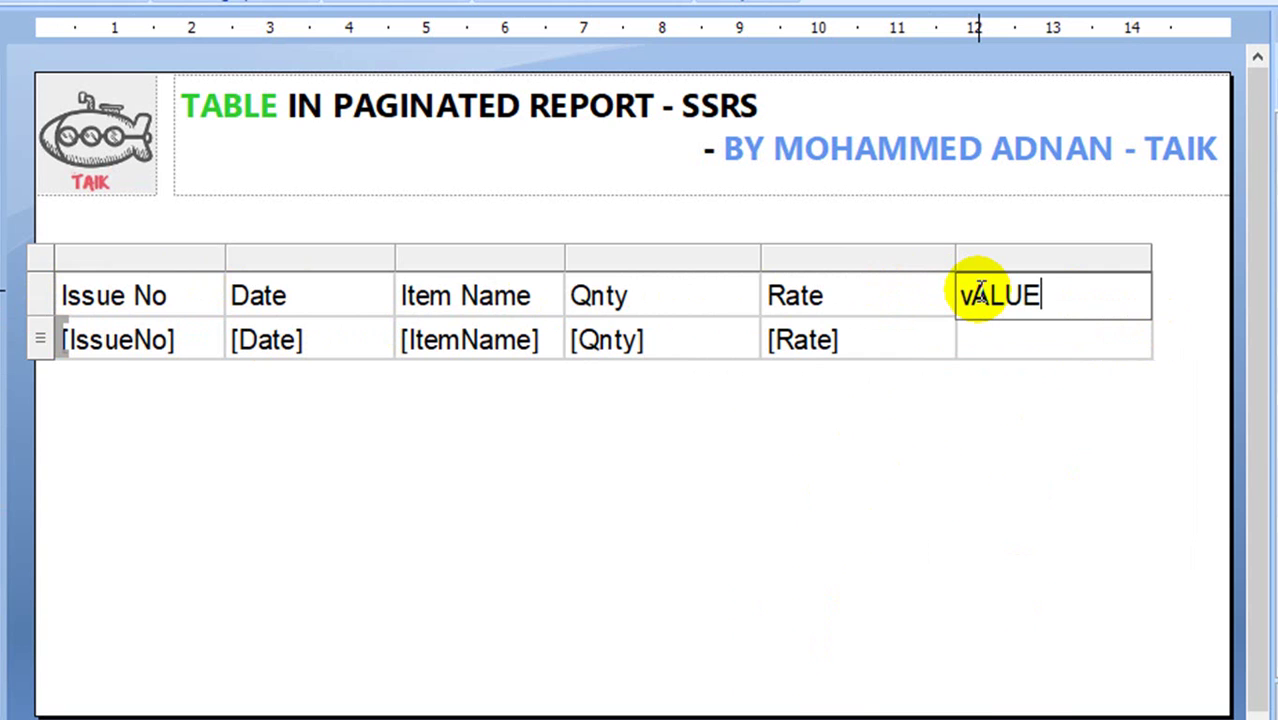
key(Home)
key(Delete)
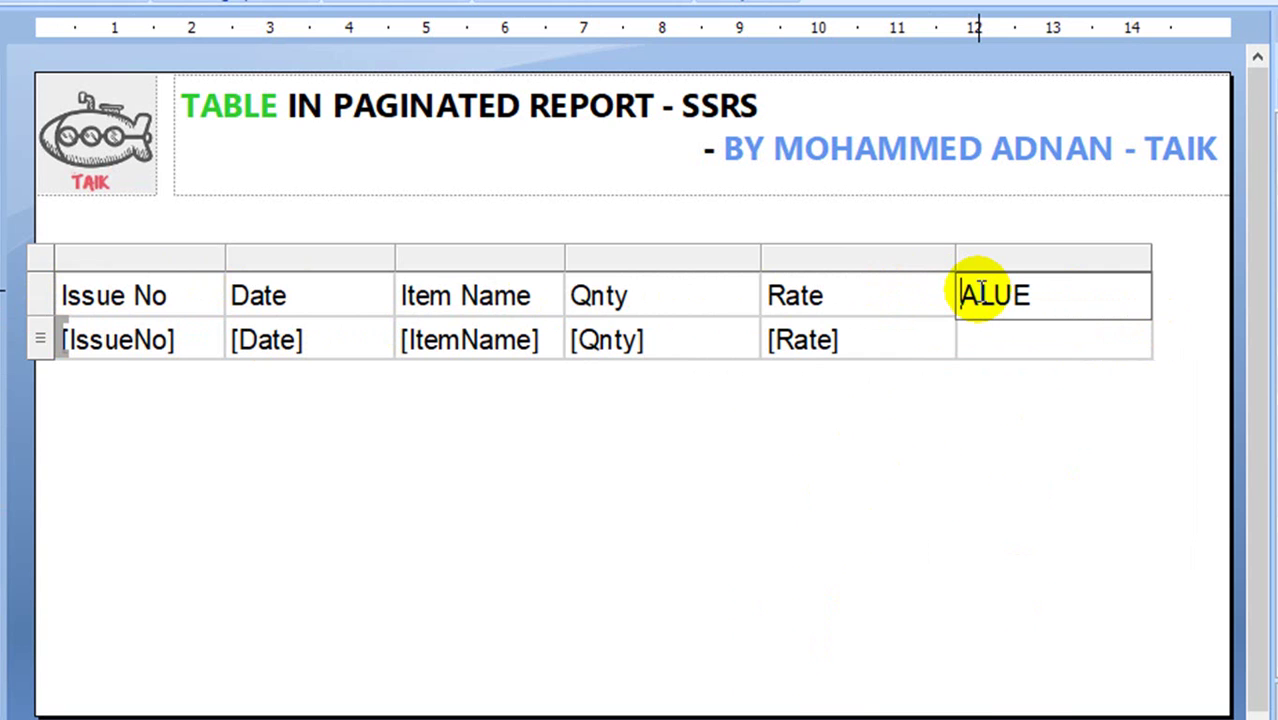
text(V)
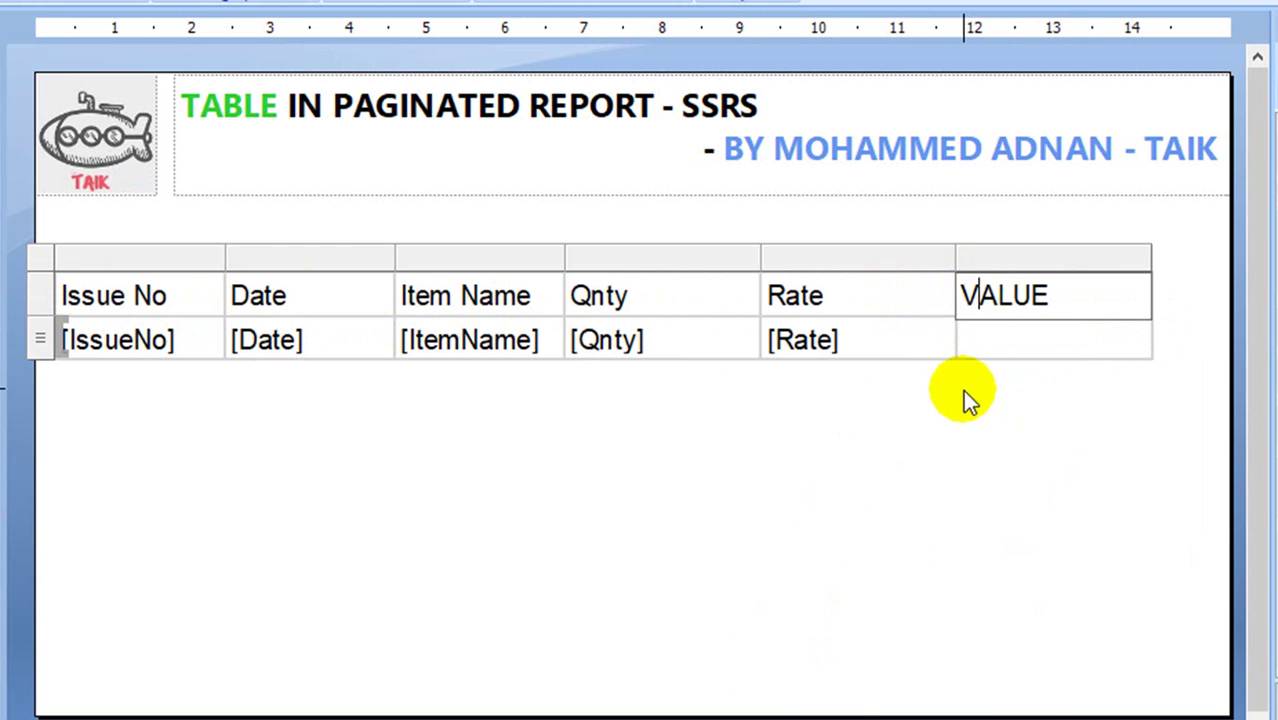
click(965, 389)
click(1140, 328)
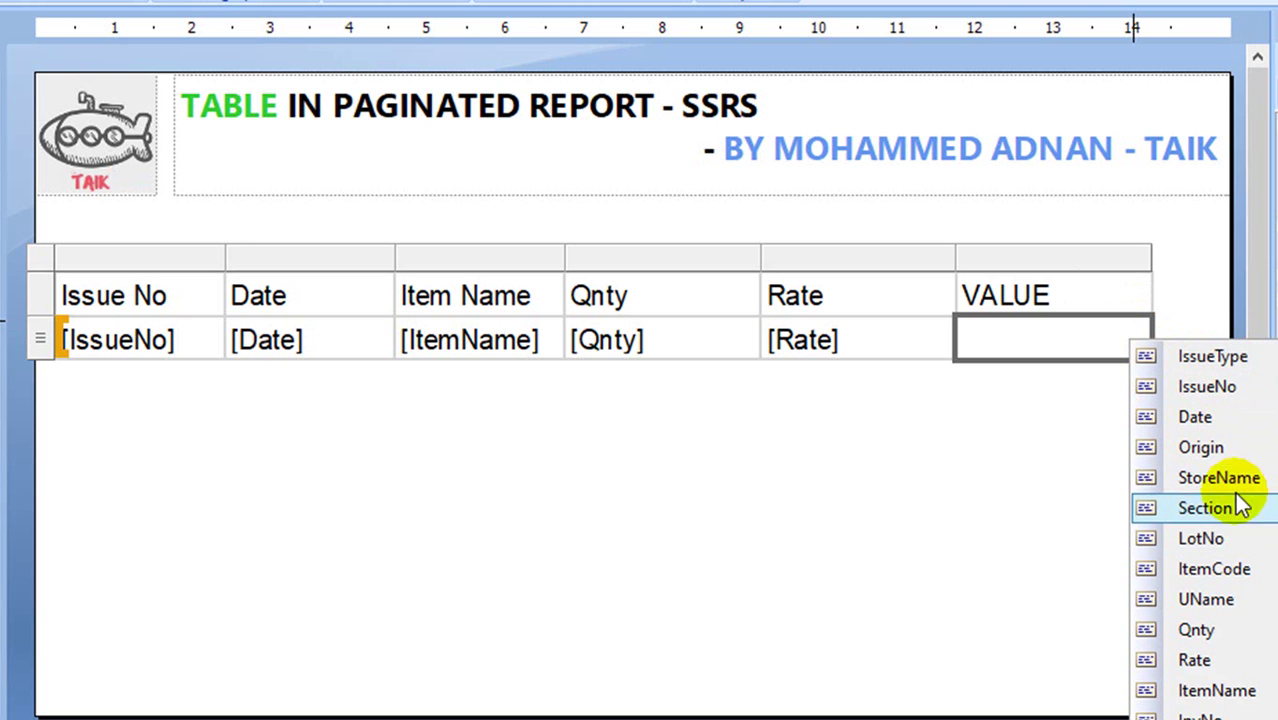
Delete the VALUE column from the table.
right_click(1063, 252)
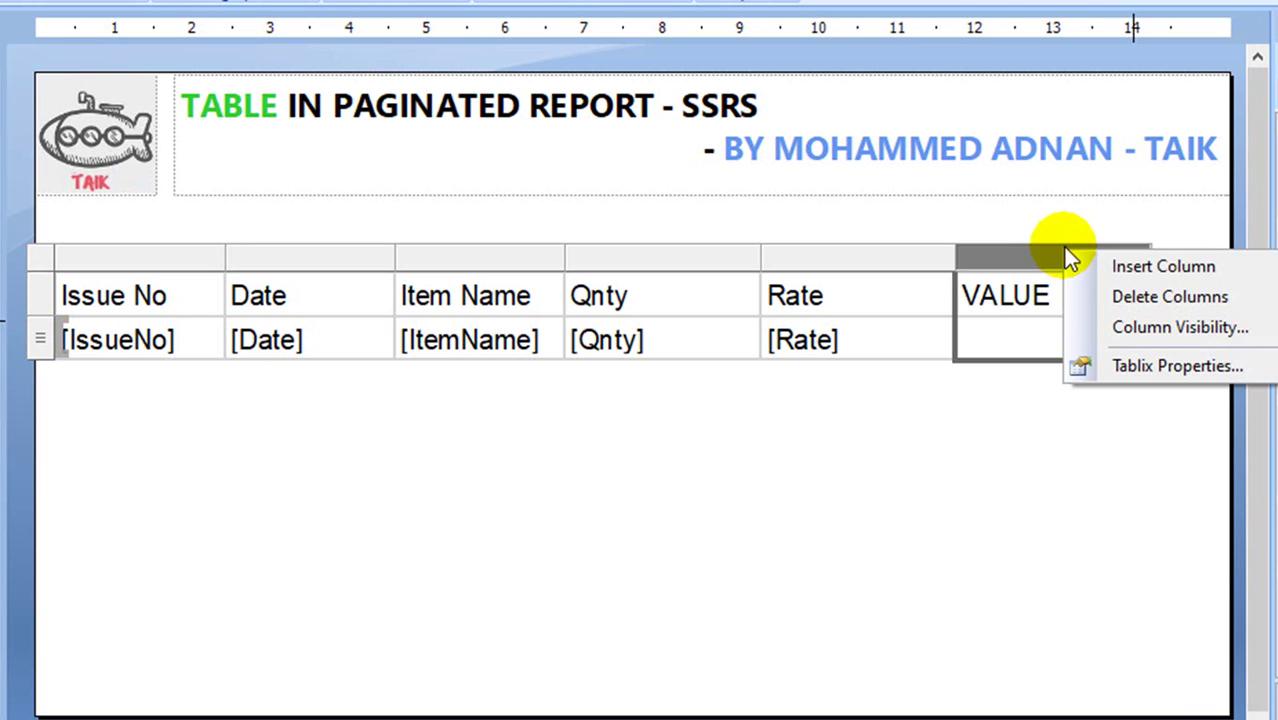
click(1100, 296)
click(491, 308)
Insert a column to the left of Item Name and assign the StoreName field to it.
right_click(481, 259)
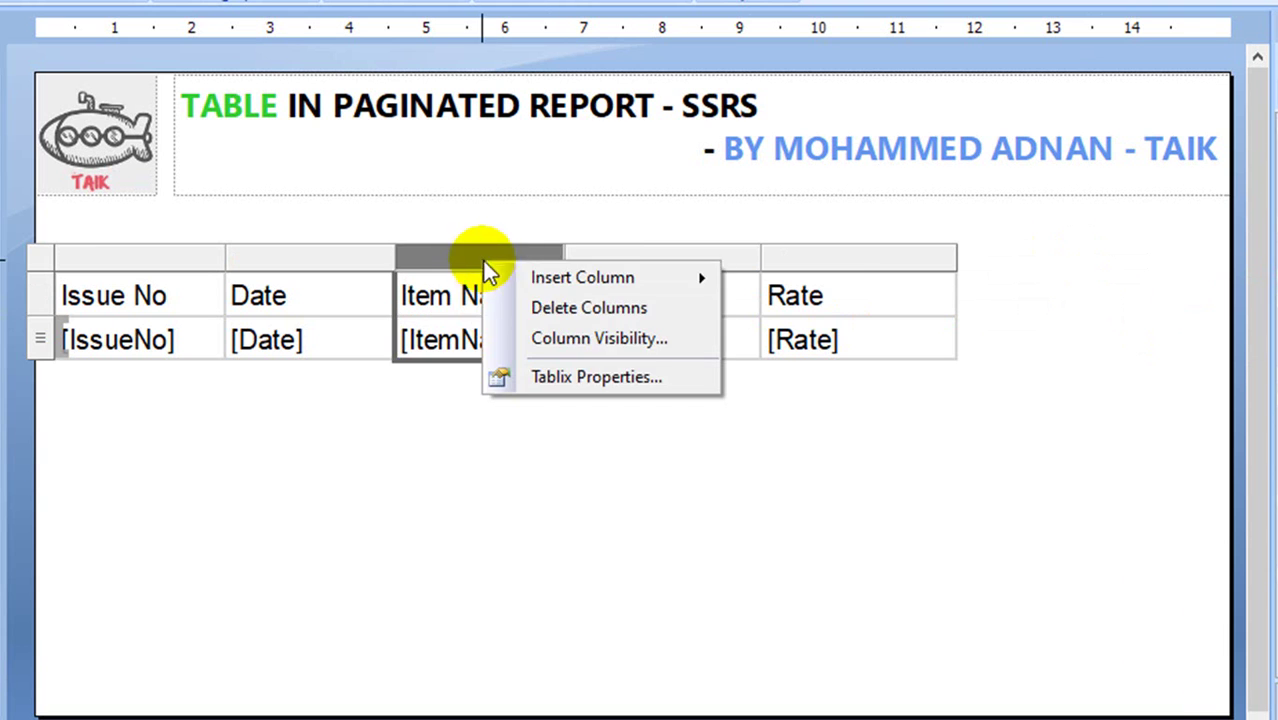
mouse_move(537, 283)
click(762, 284)
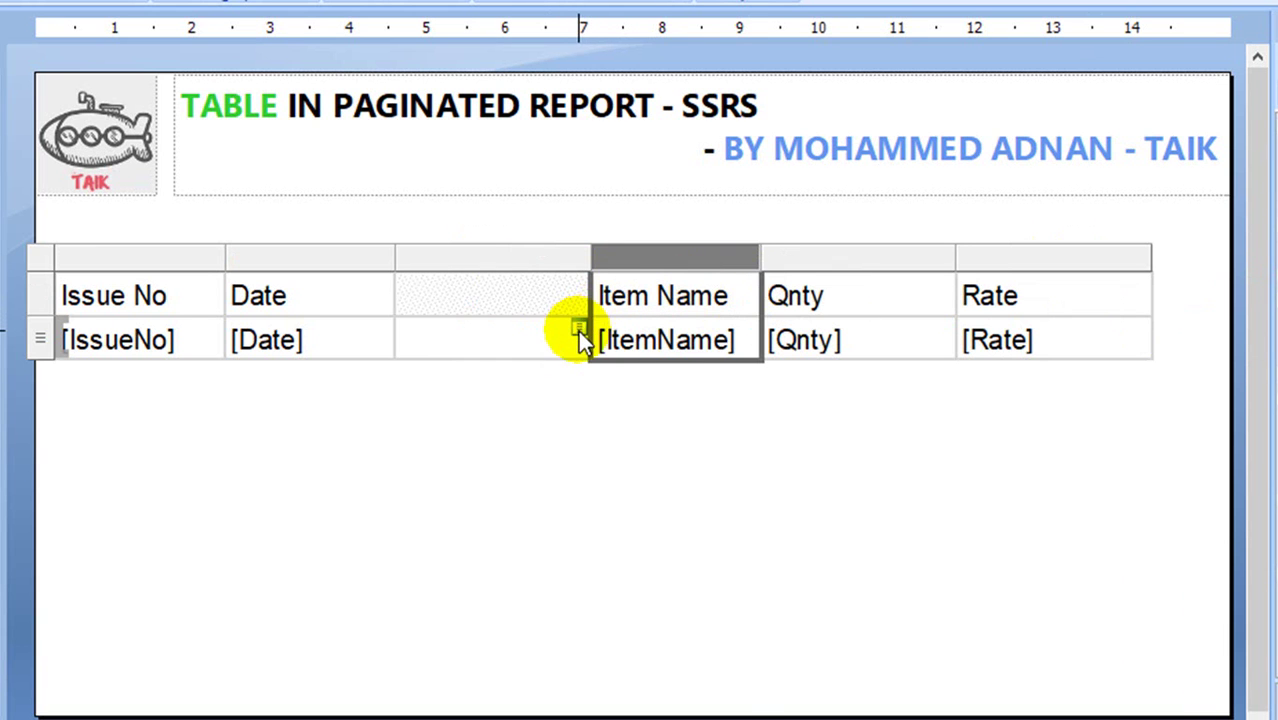
click(578, 330)
click(655, 476)
click(652, 472)
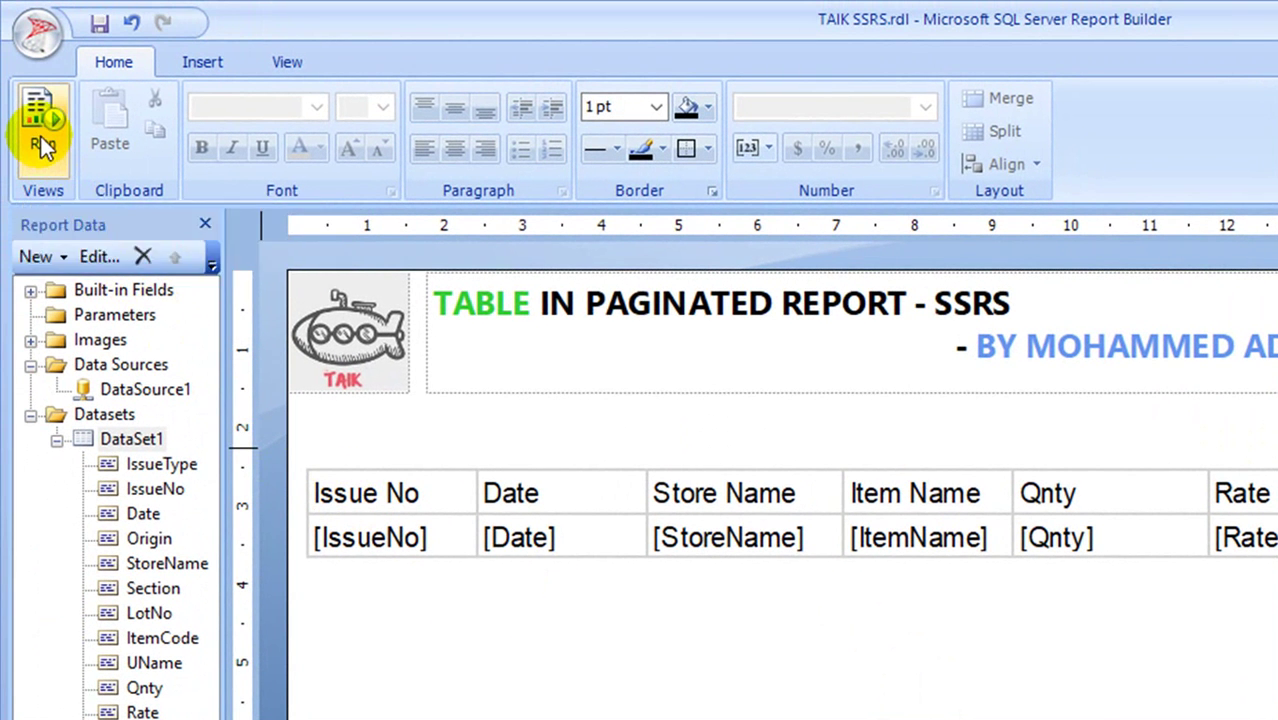
Run the report to review the table's output, and return to the report design.
click(40, 137)
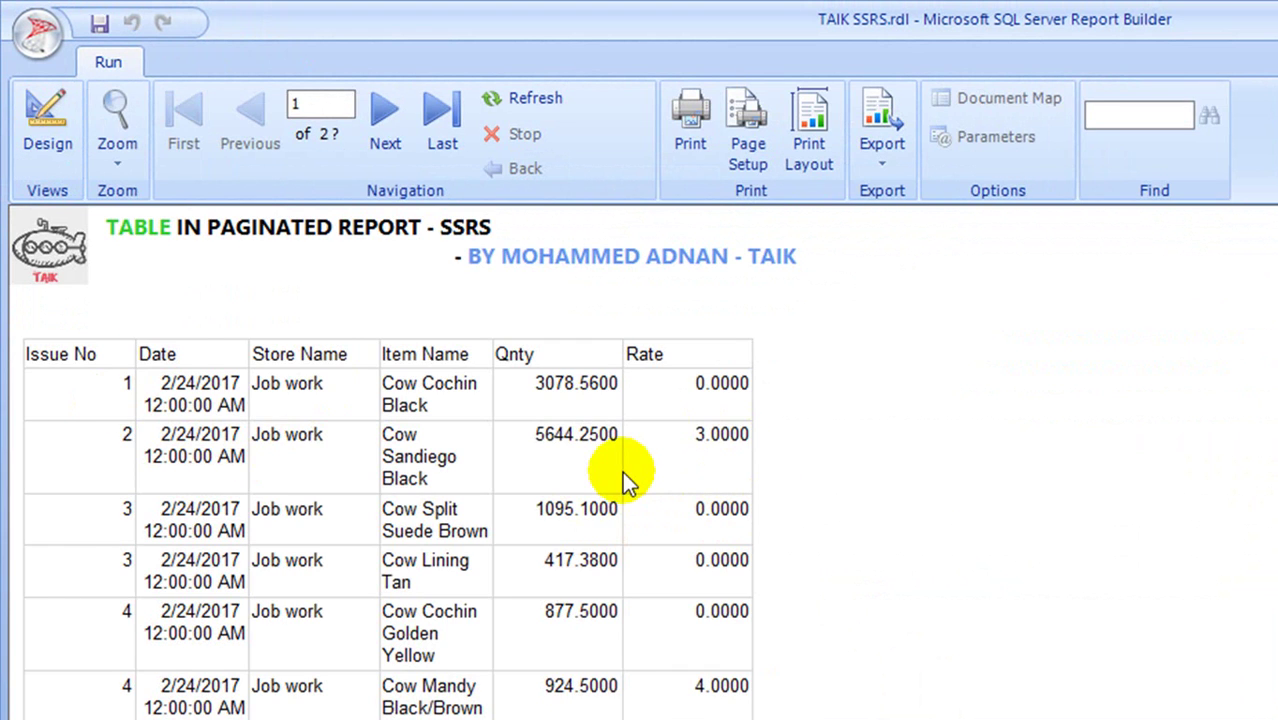
key(F5)
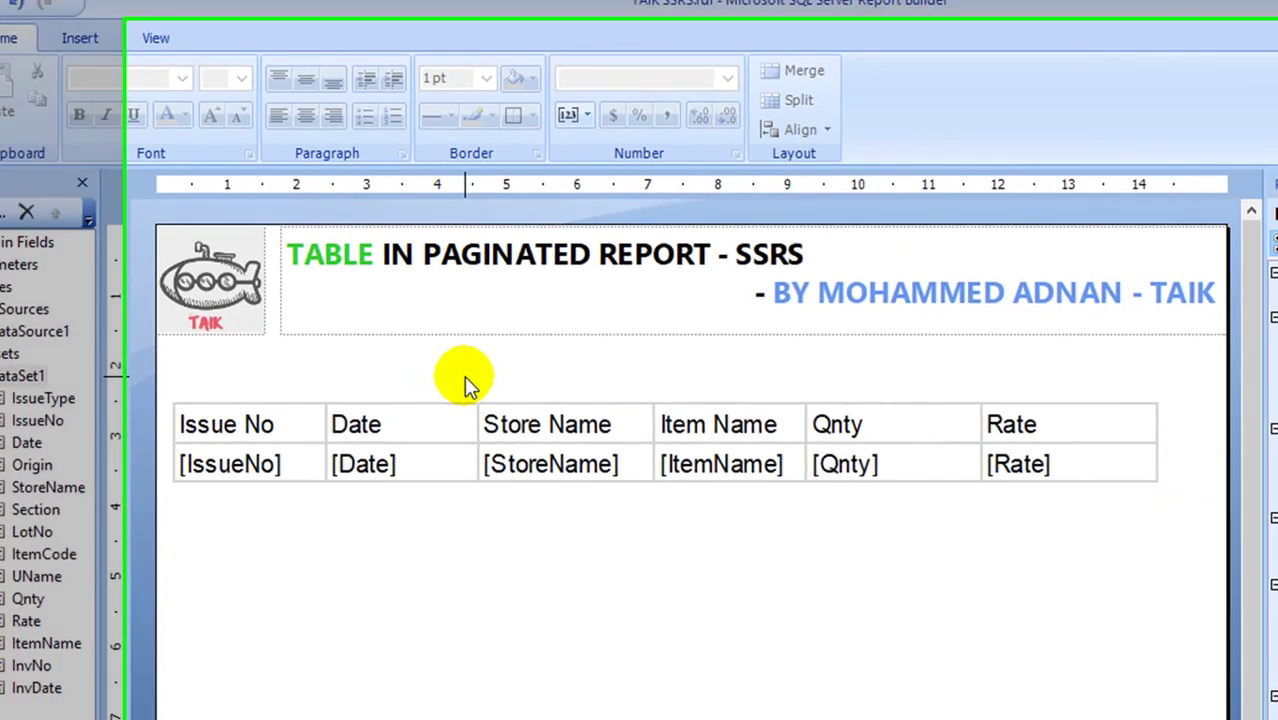
Open the whole table's Tablix Properties and examine its general, dataset and visibility options.
click(365, 495)
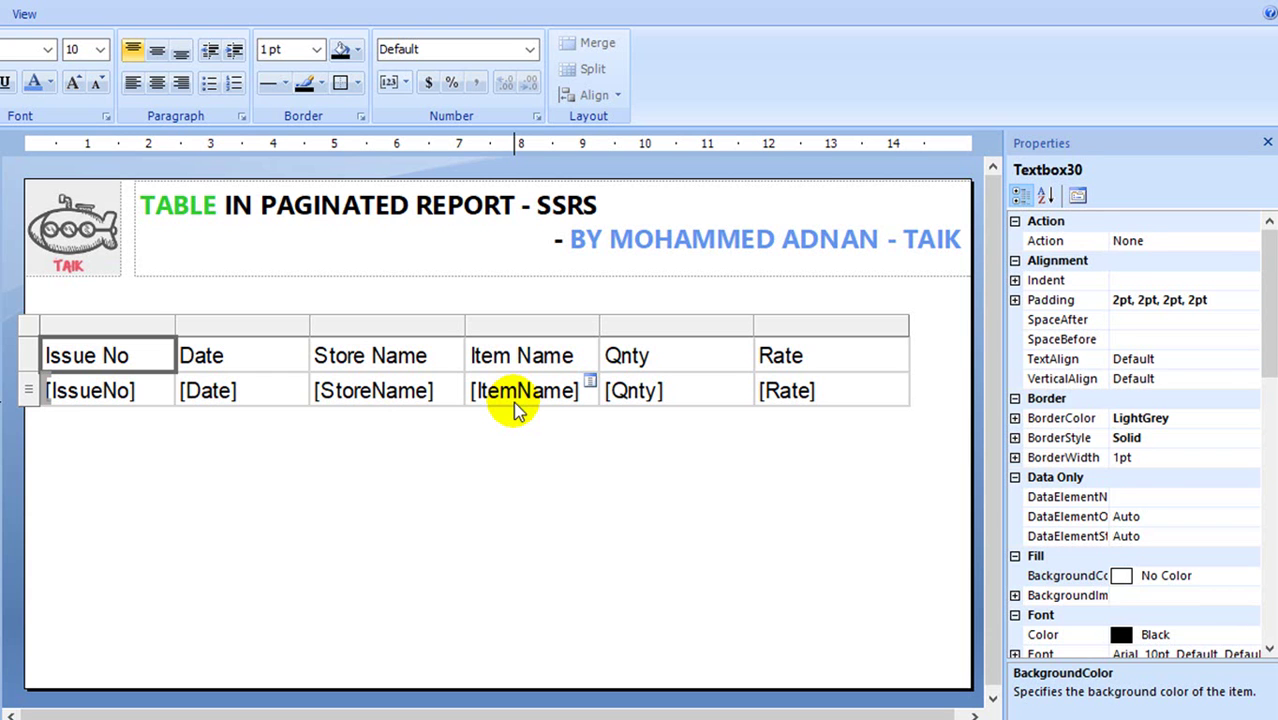
right_click(29, 328)
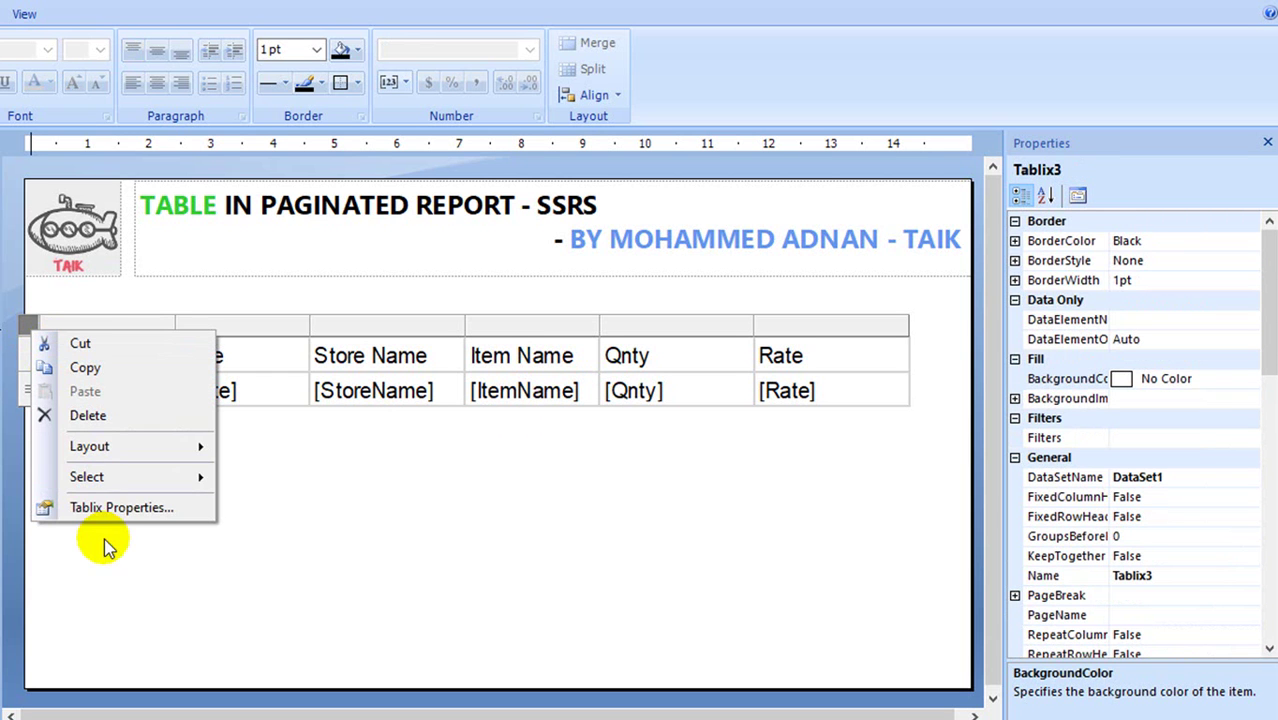
click(162, 508)
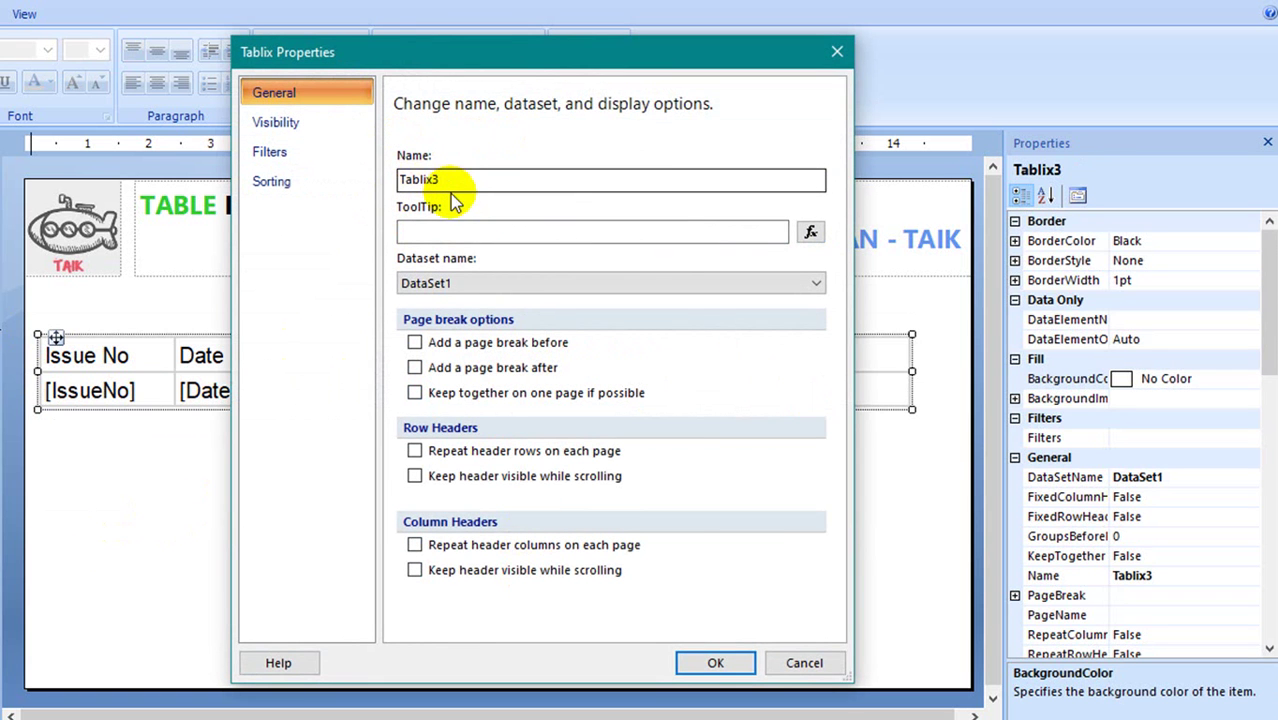
click(451, 283)
click(456, 283)
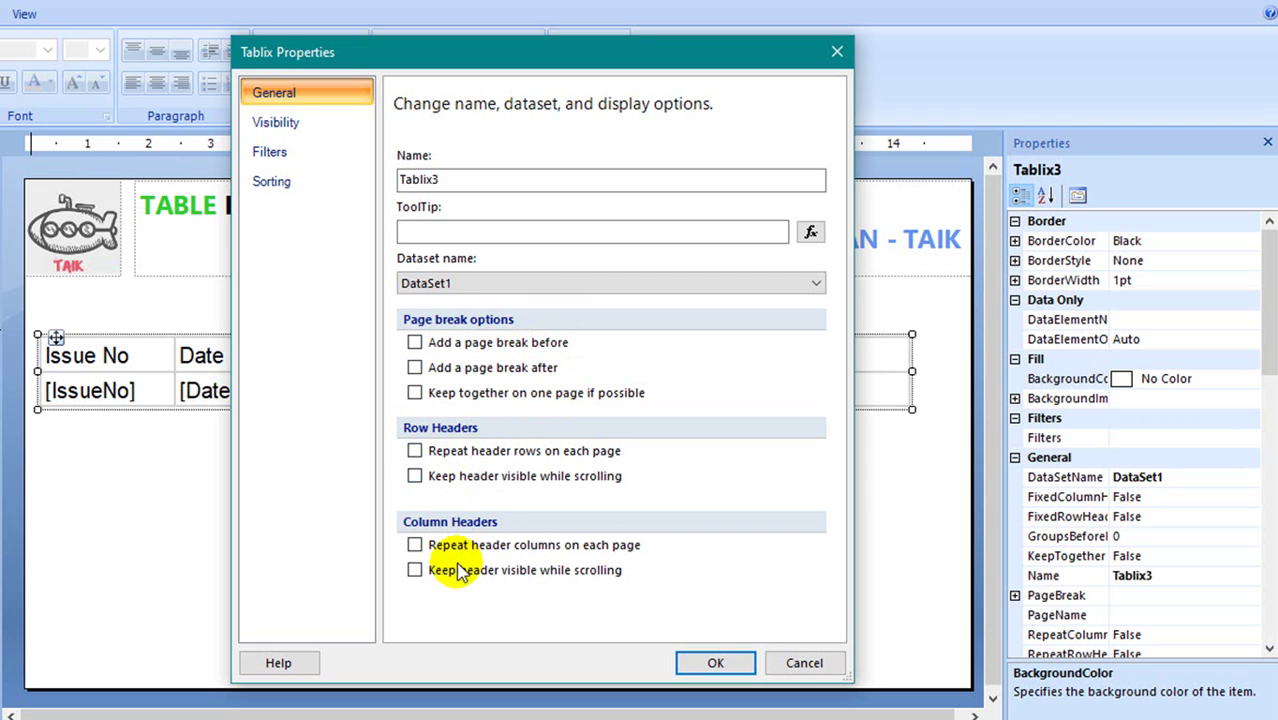
click(311, 123)
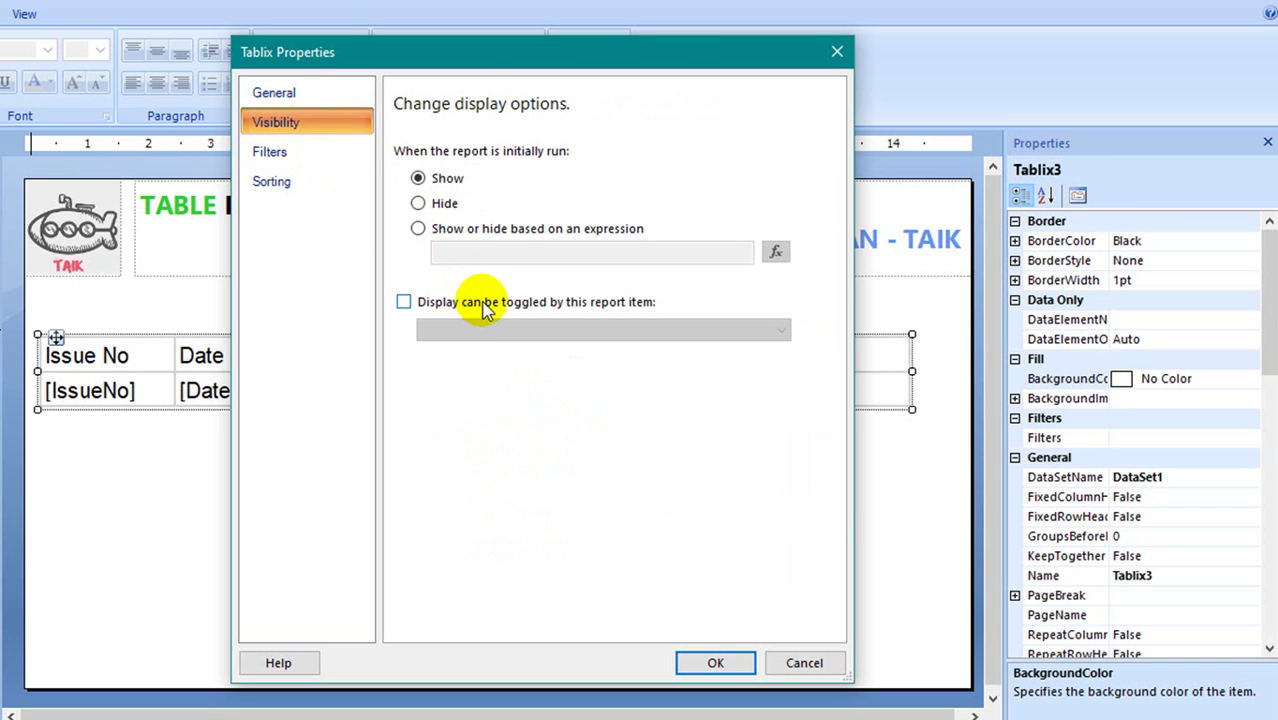
Add a filter to the table that includes only rows where [Qnty] is <= 50.
click(309, 156)
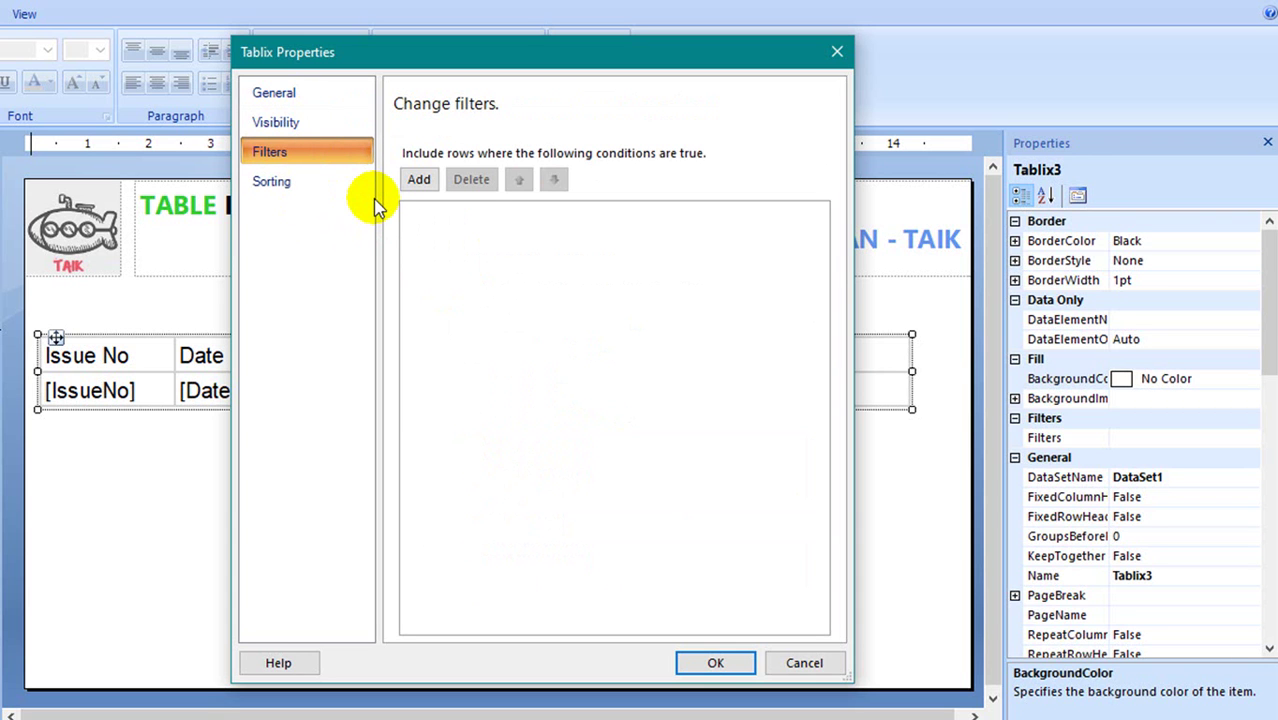
click(418, 180)
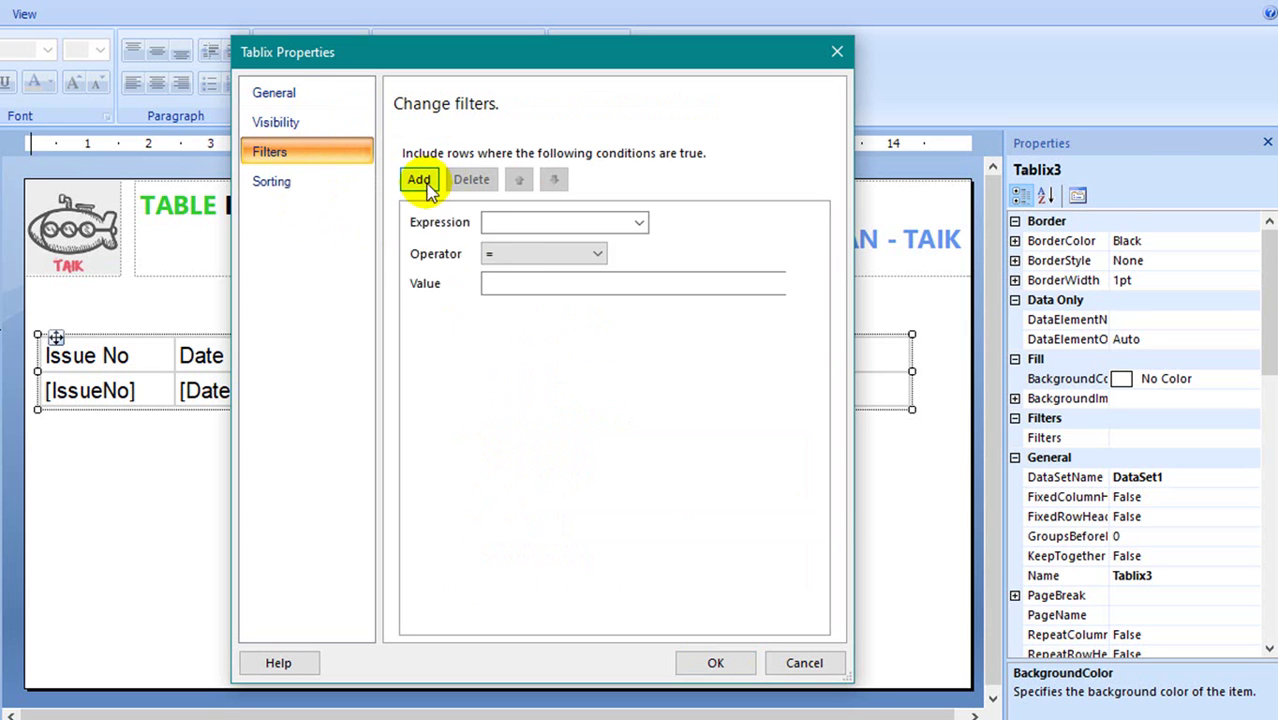
click(639, 223)
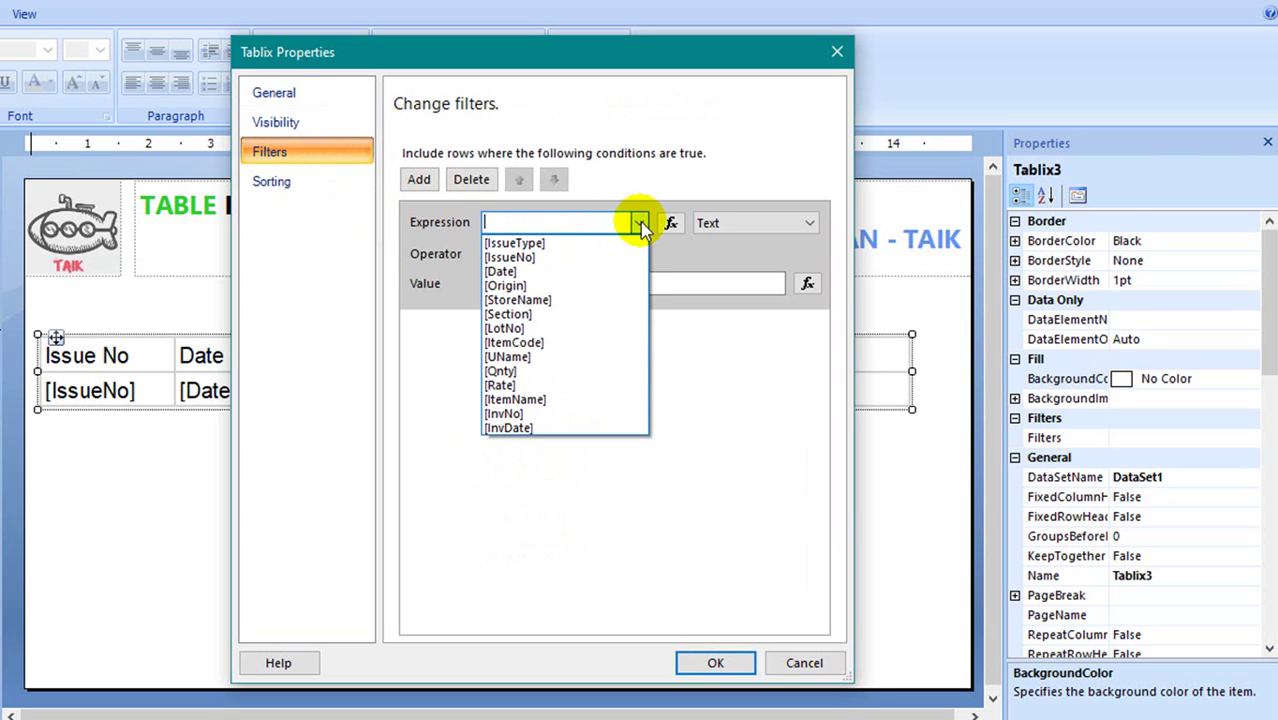
click(548, 370)
click(558, 256)
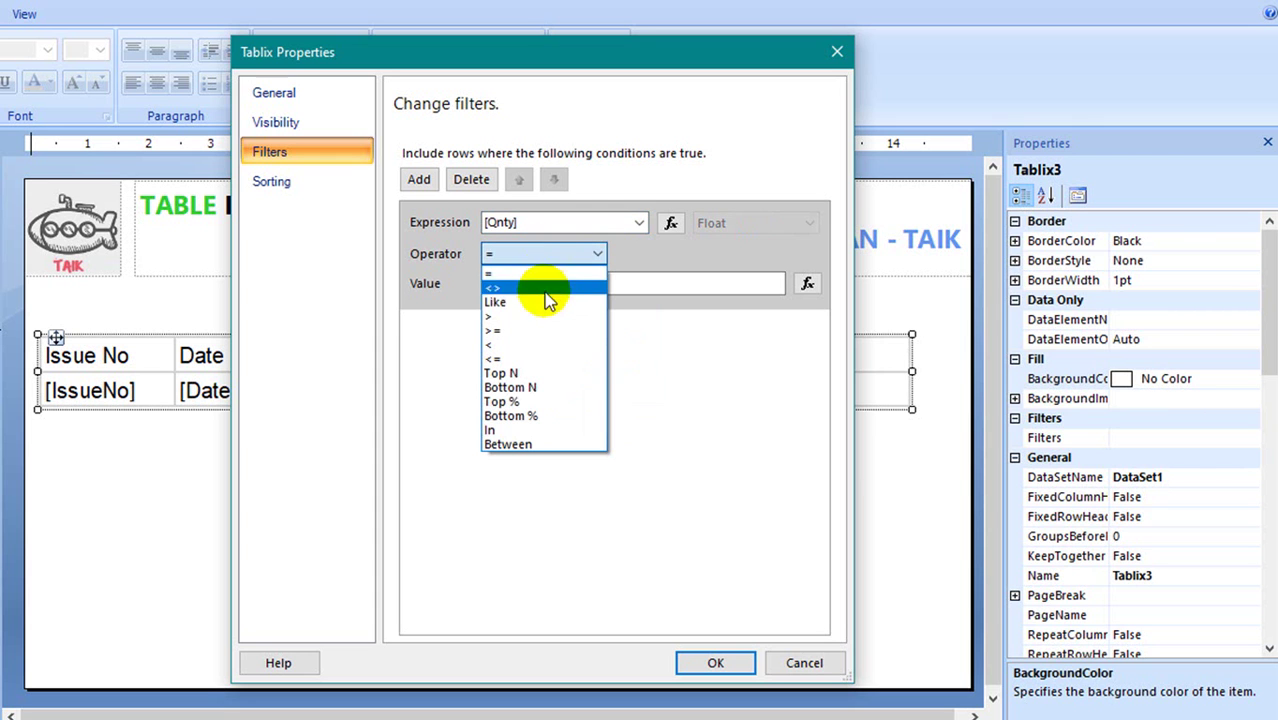
click(510, 330)
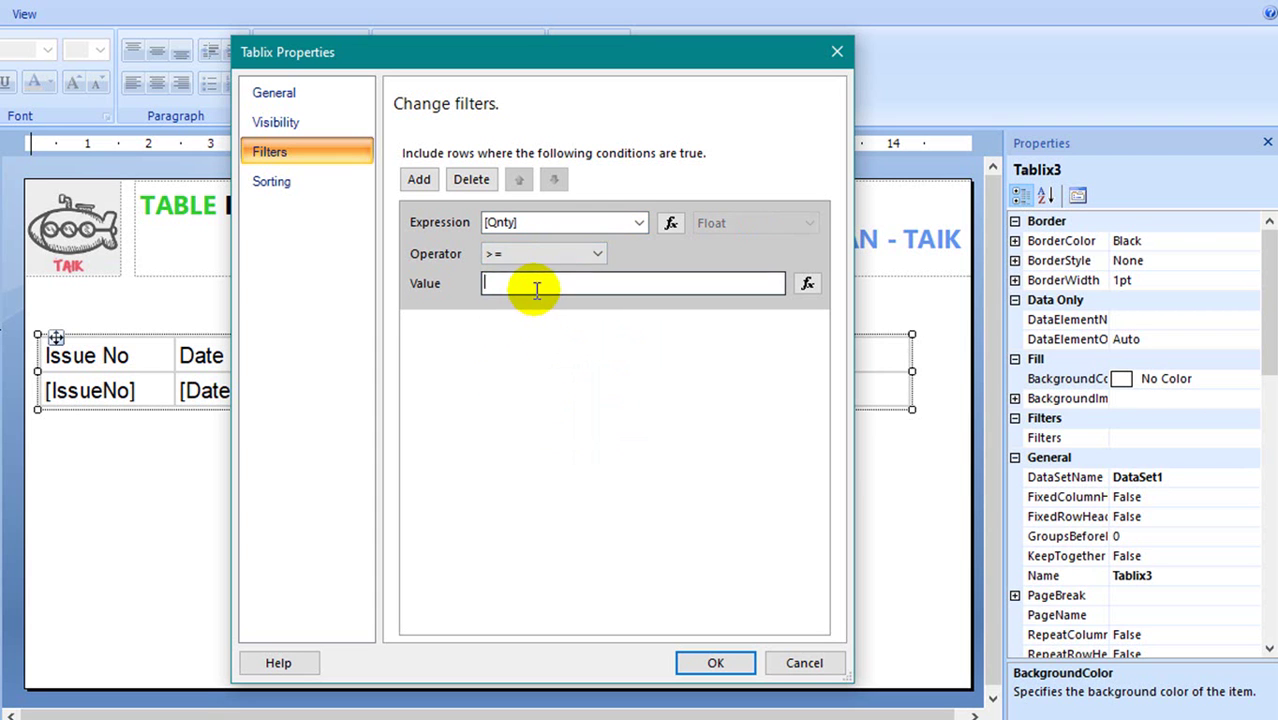
click(556, 254)
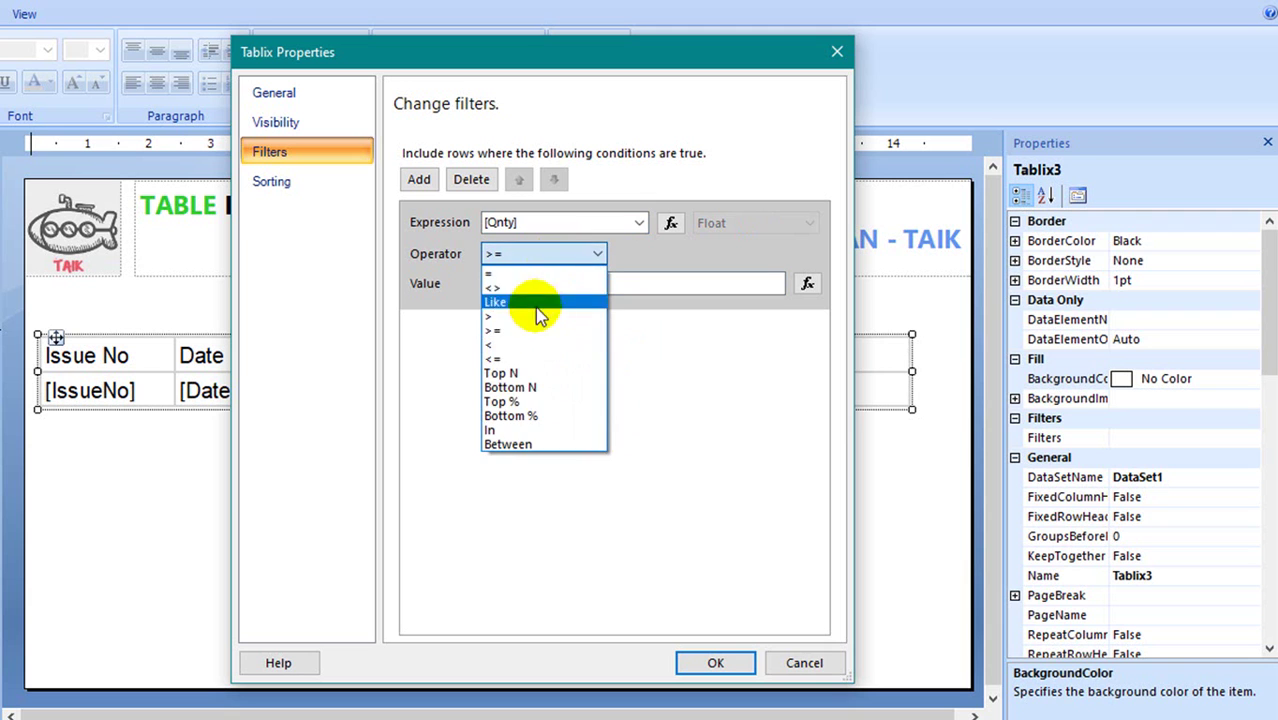
click(536, 359)
click(551, 281)
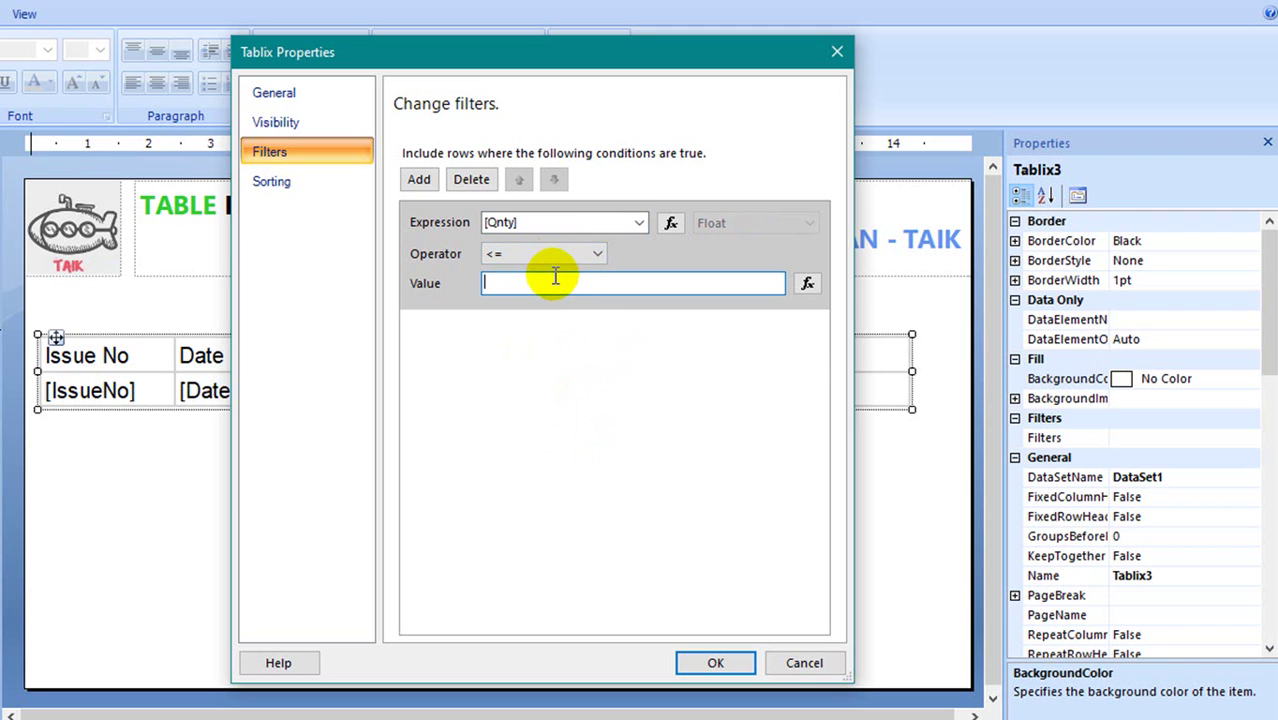
text(50)
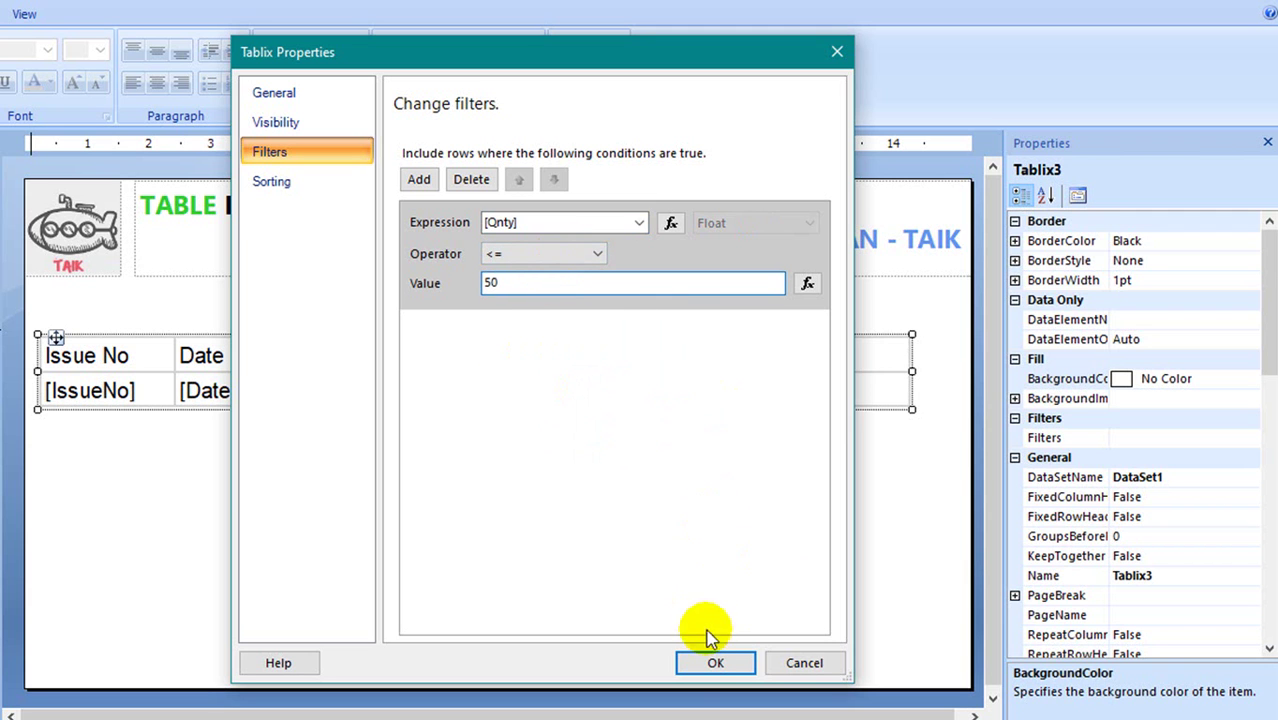
Add a sorting rule to the table by the [Date] field and open the choices for its order.
click(291, 183)
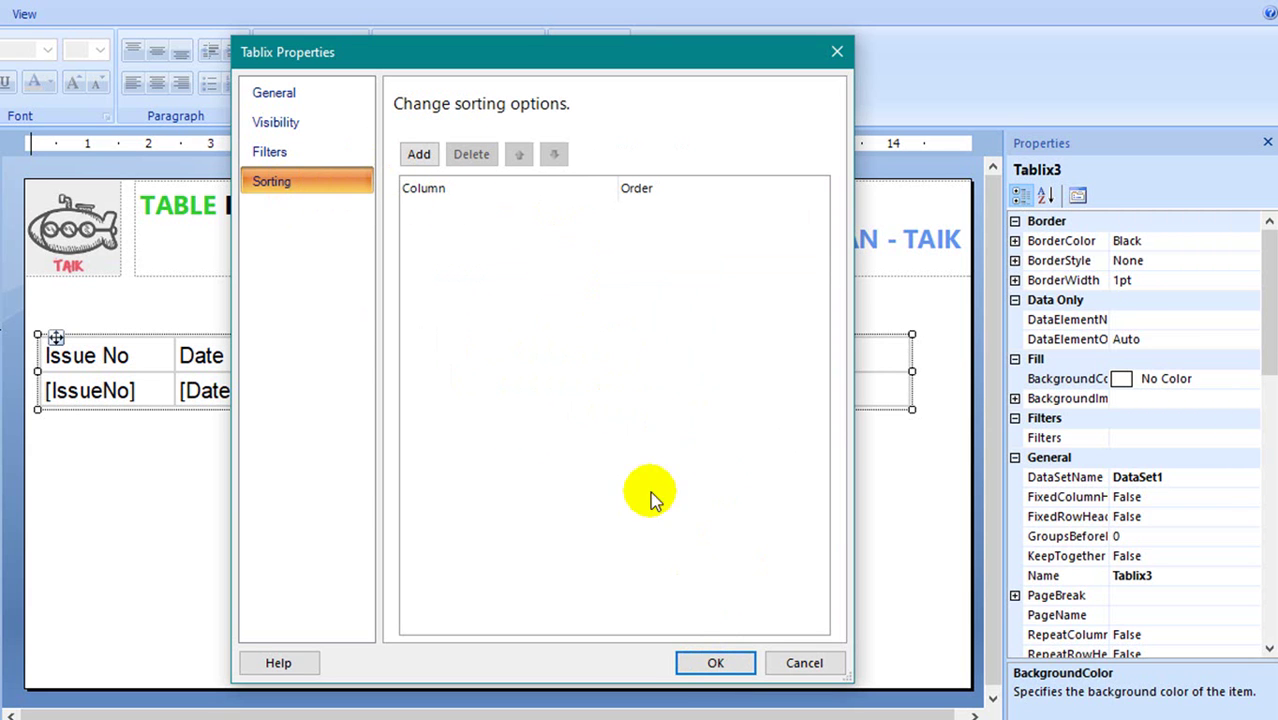
click(419, 154)
click(668, 219)
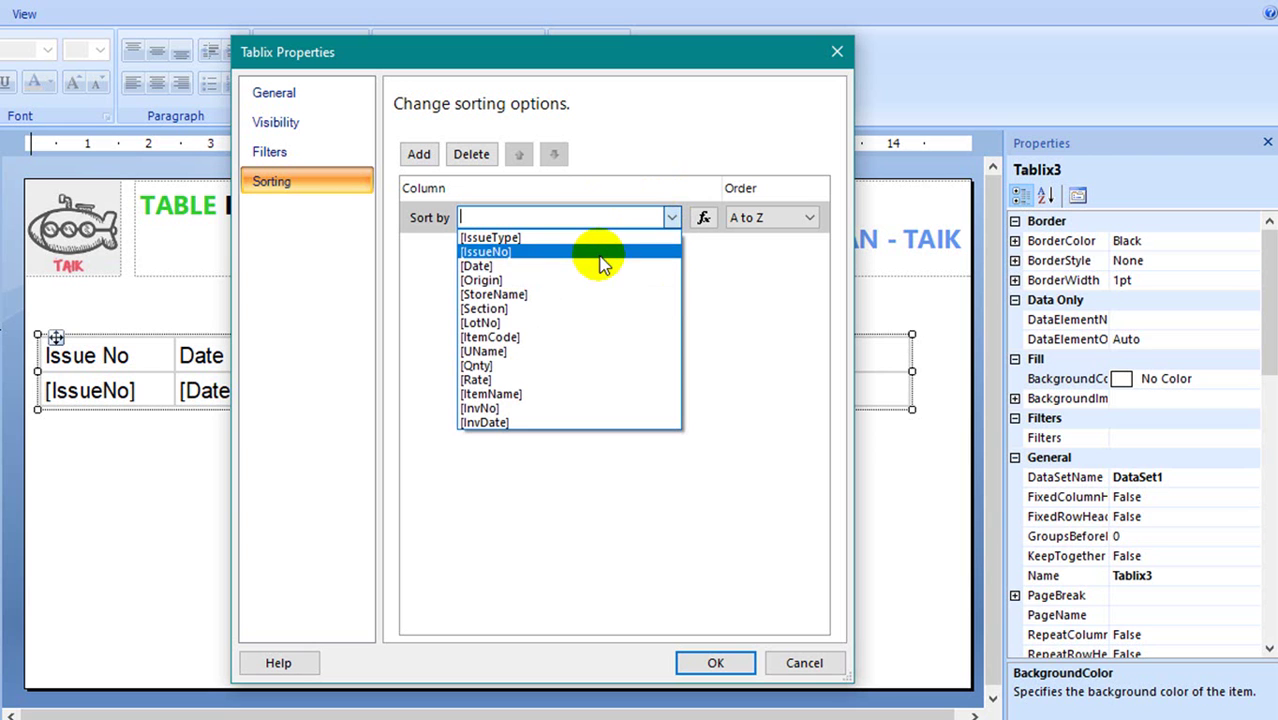
click(578, 268)
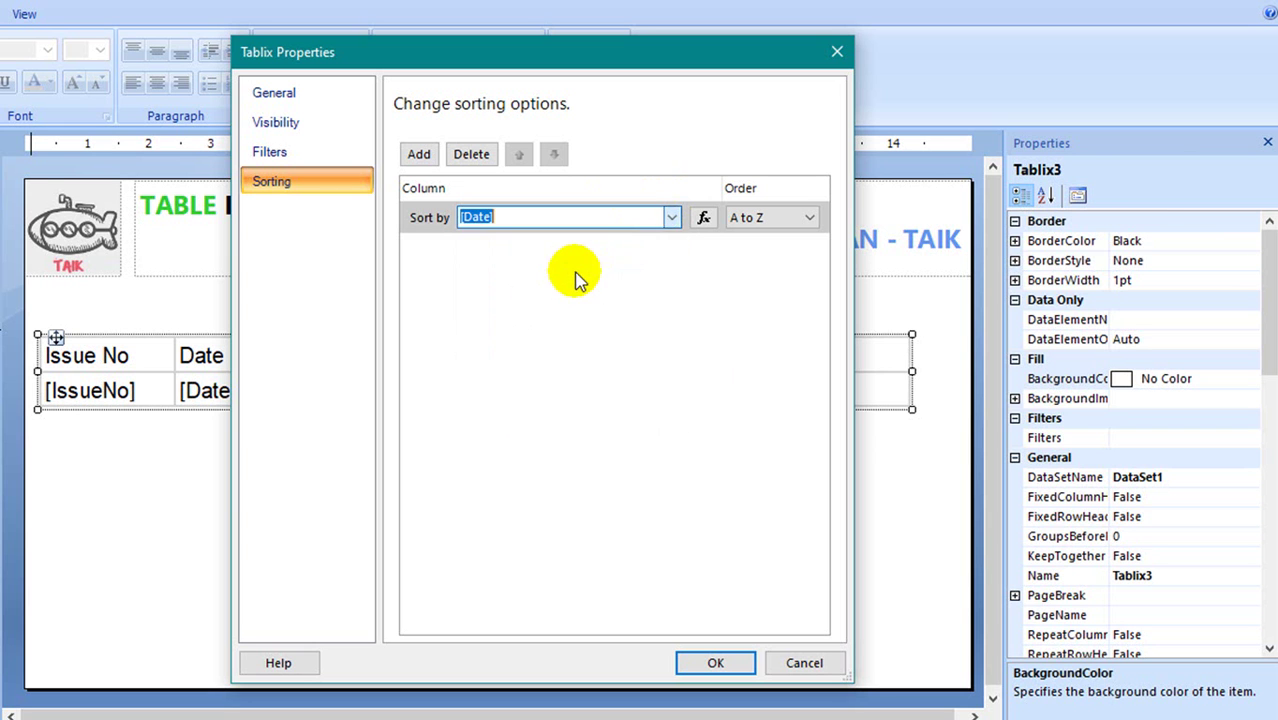
click(790, 217)
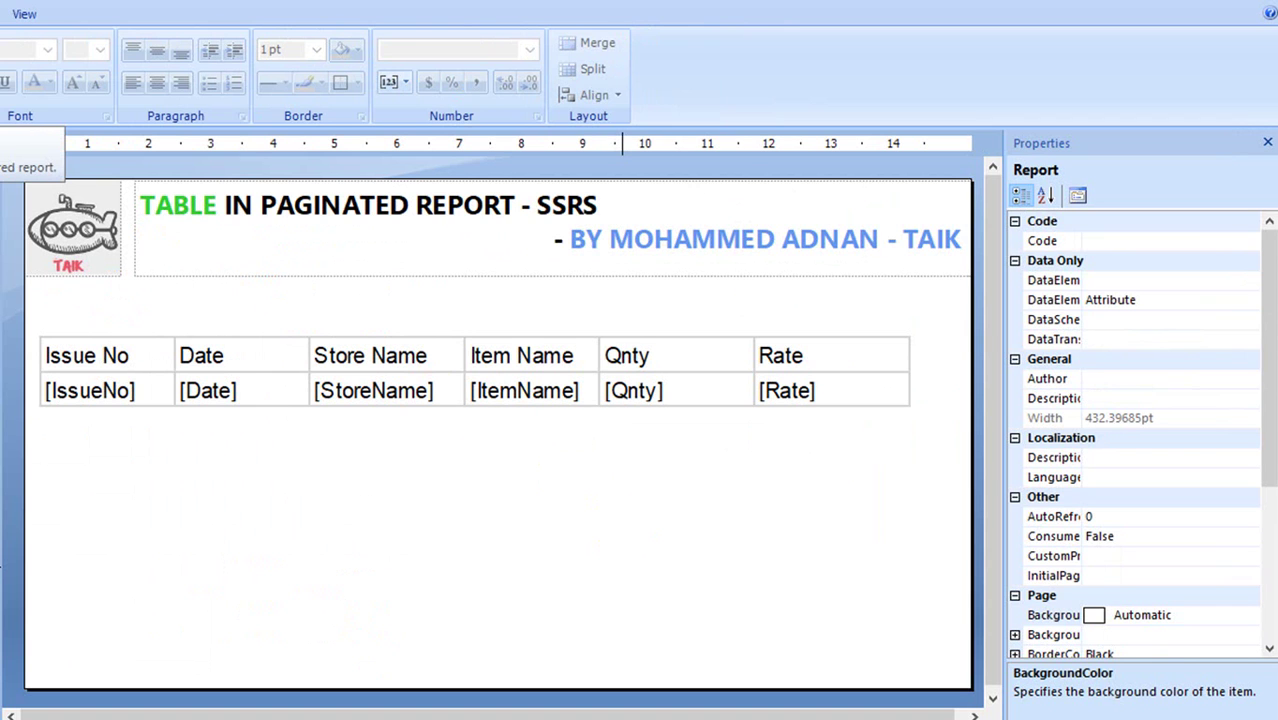
Inspect the individual text boxes of the table's header and detail rows, from Issue No to Qnty, and their properties.
click(55, 364)
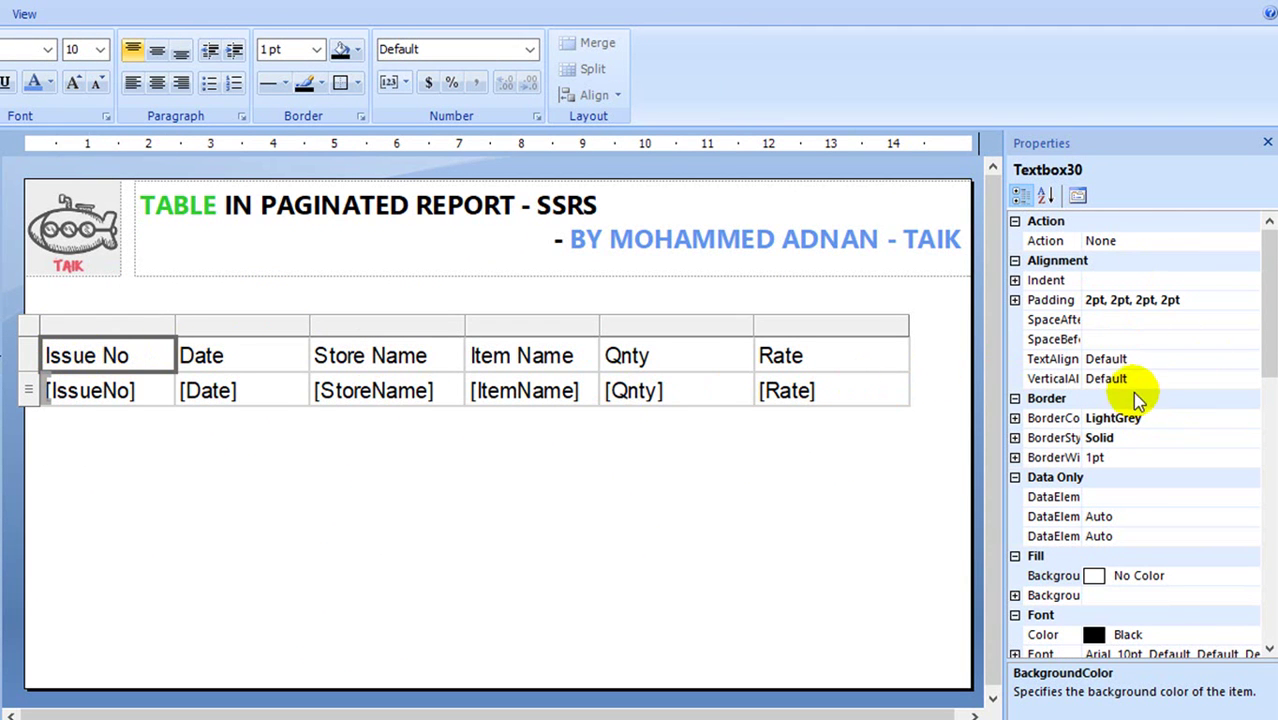
click(203, 368)
click(140, 405)
click(251, 393)
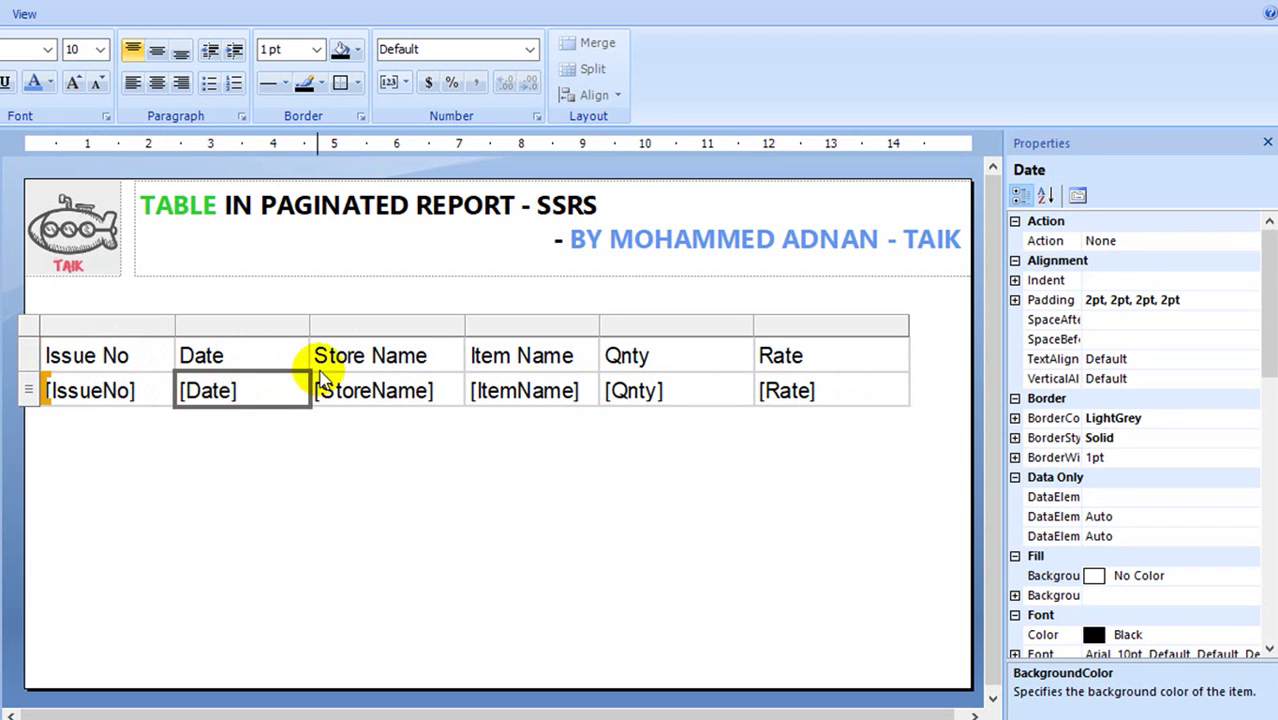
click(353, 370)
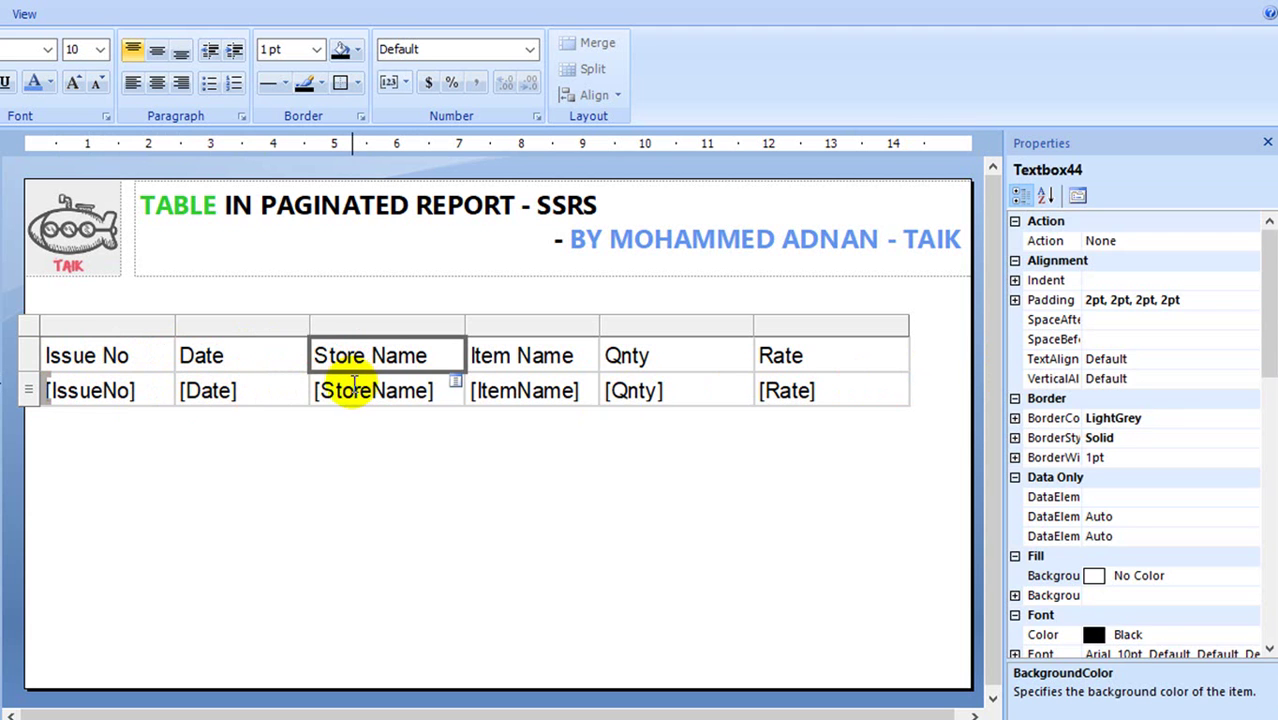
double_click(368, 390)
click(490, 358)
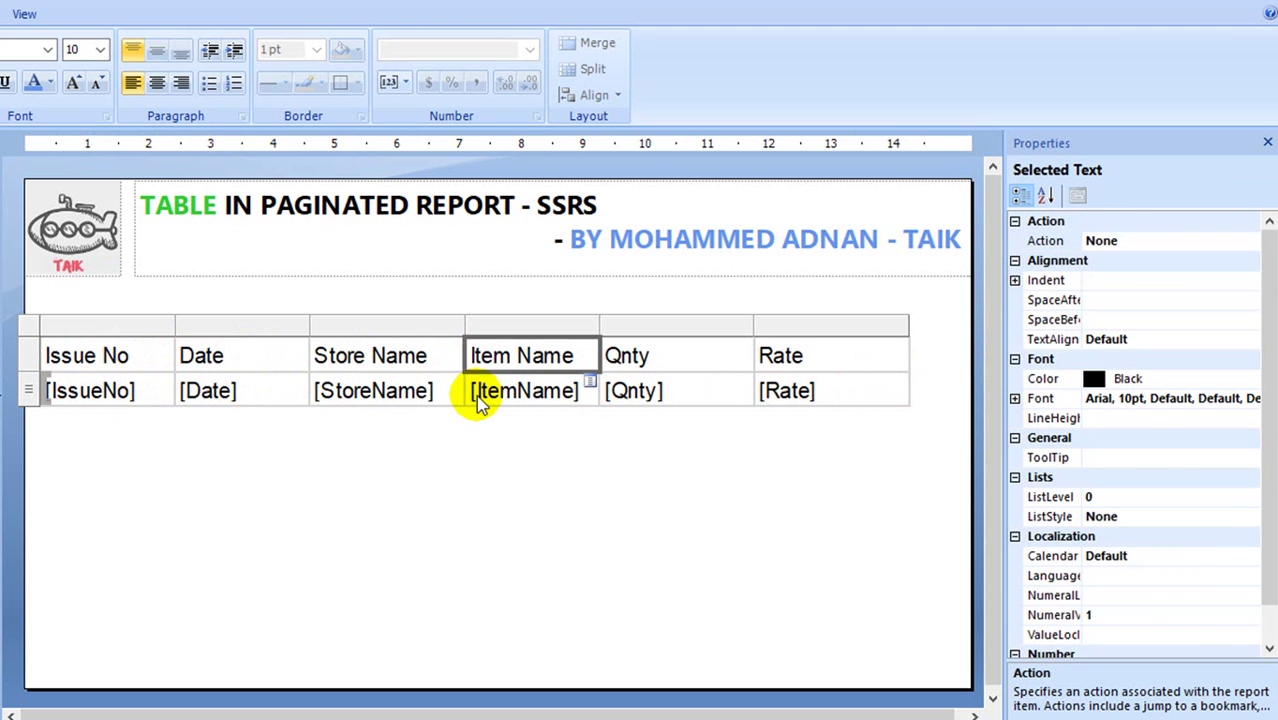
click(480, 393)
click(640, 360)
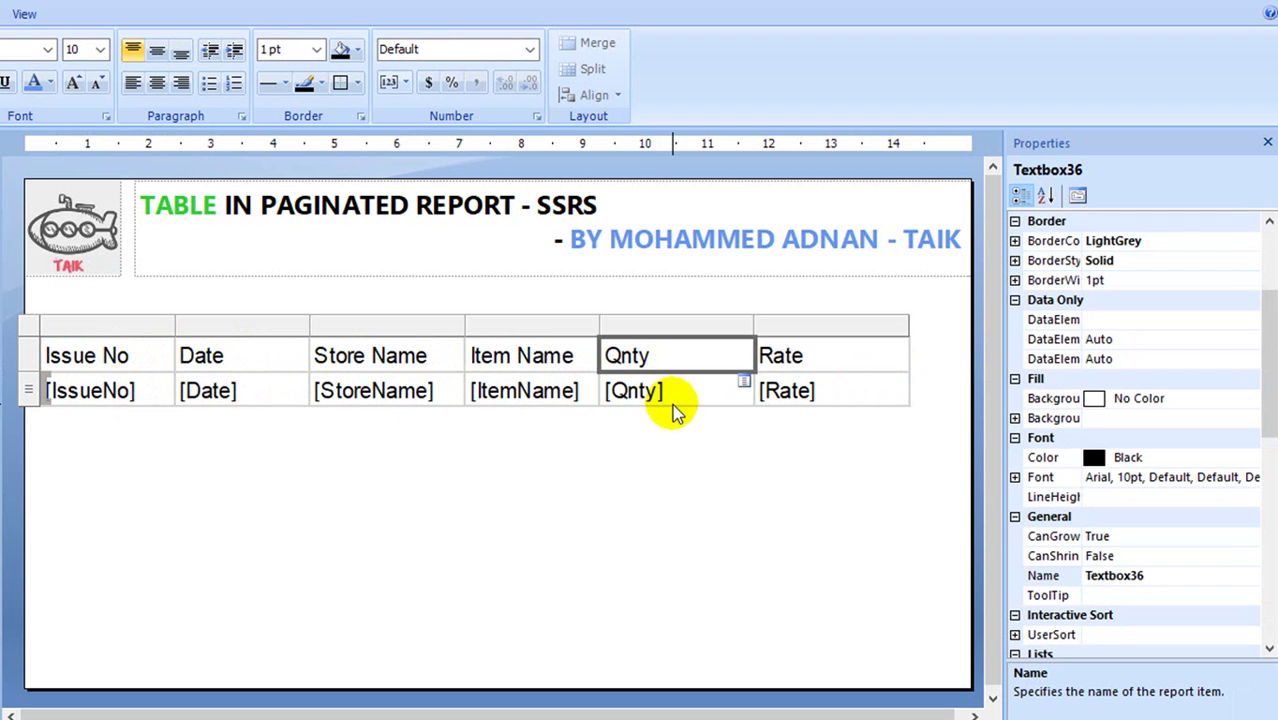
click(672, 404)
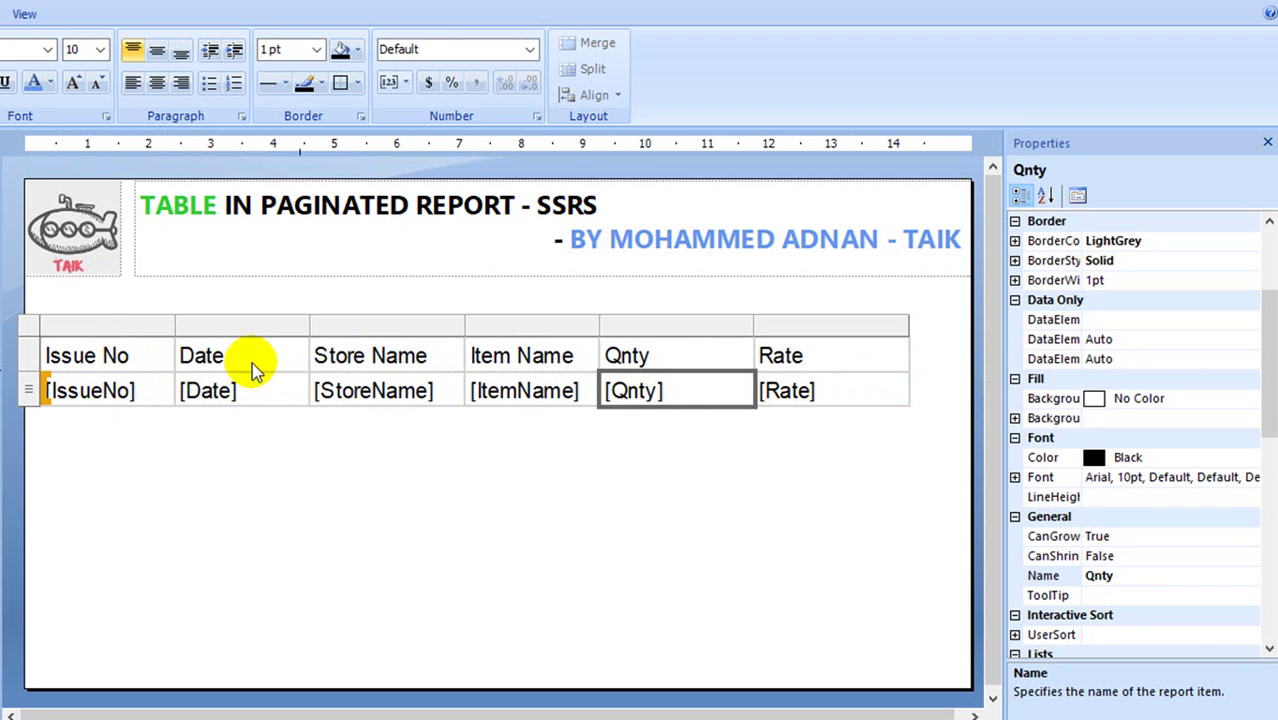
Widen the property listing and fill the table's header row with the LightSteelBlue background color.
click(30, 356)
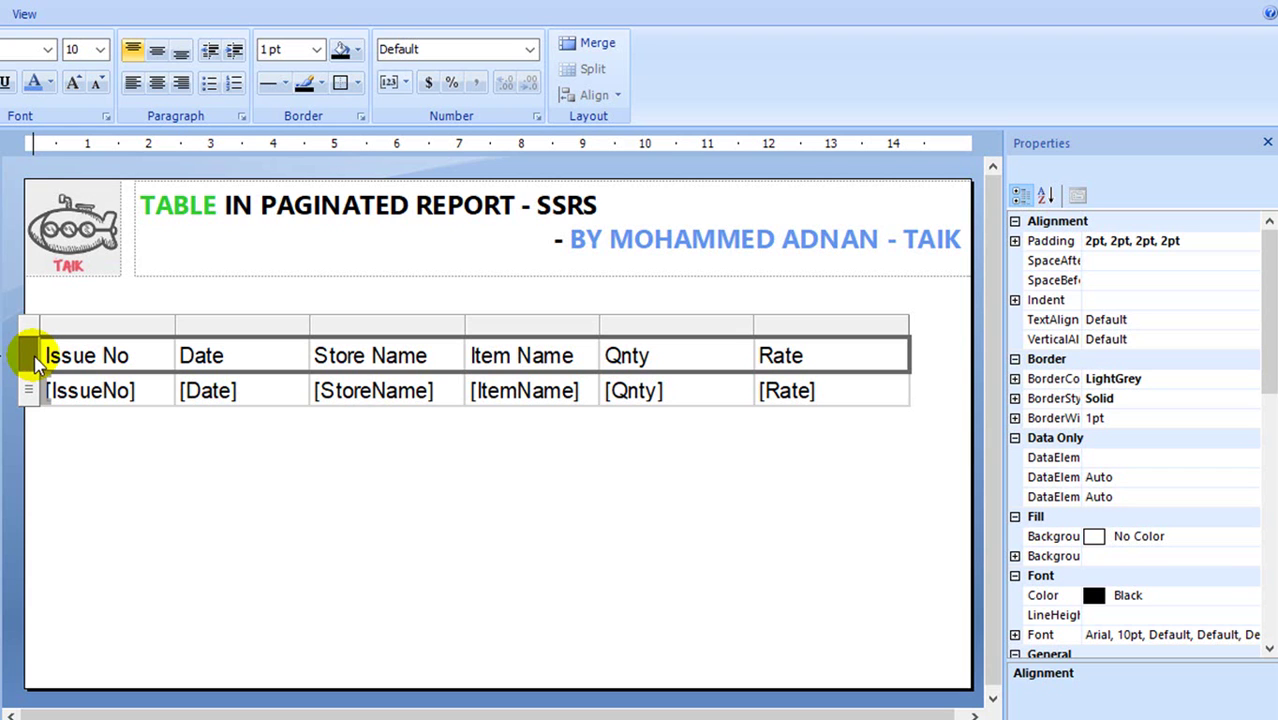
right_click(28, 362)
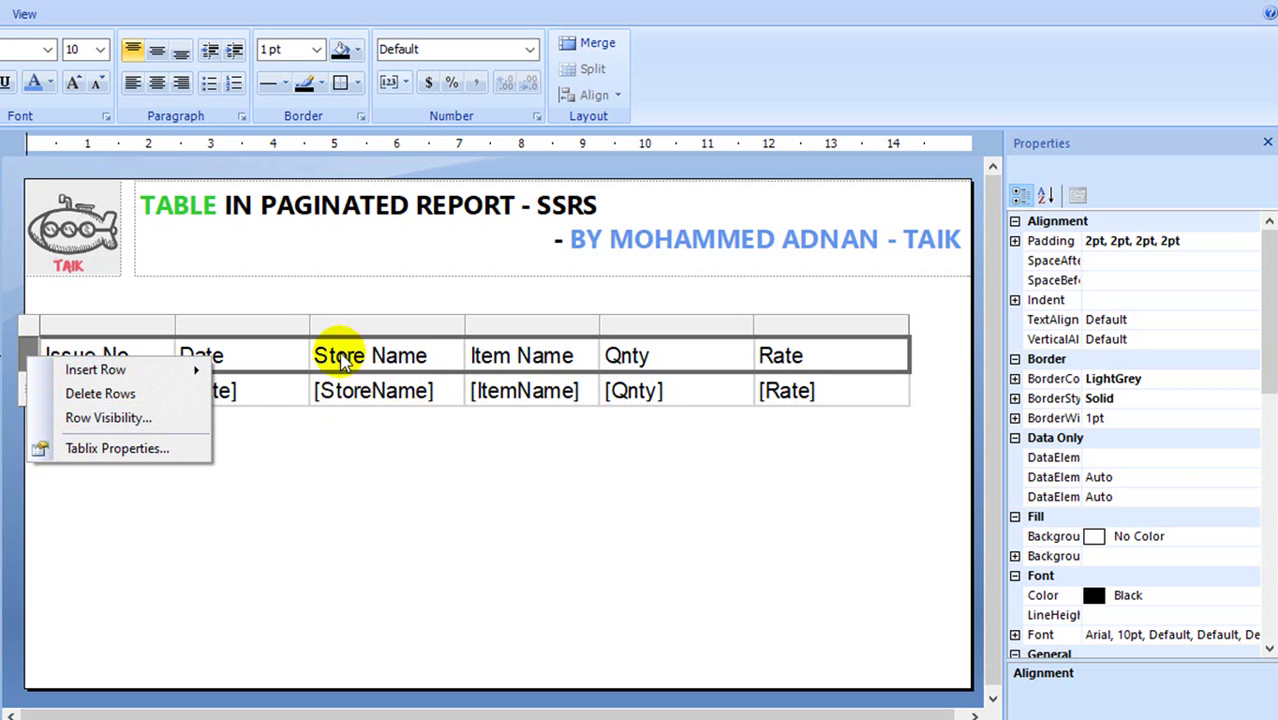
click(28, 356)
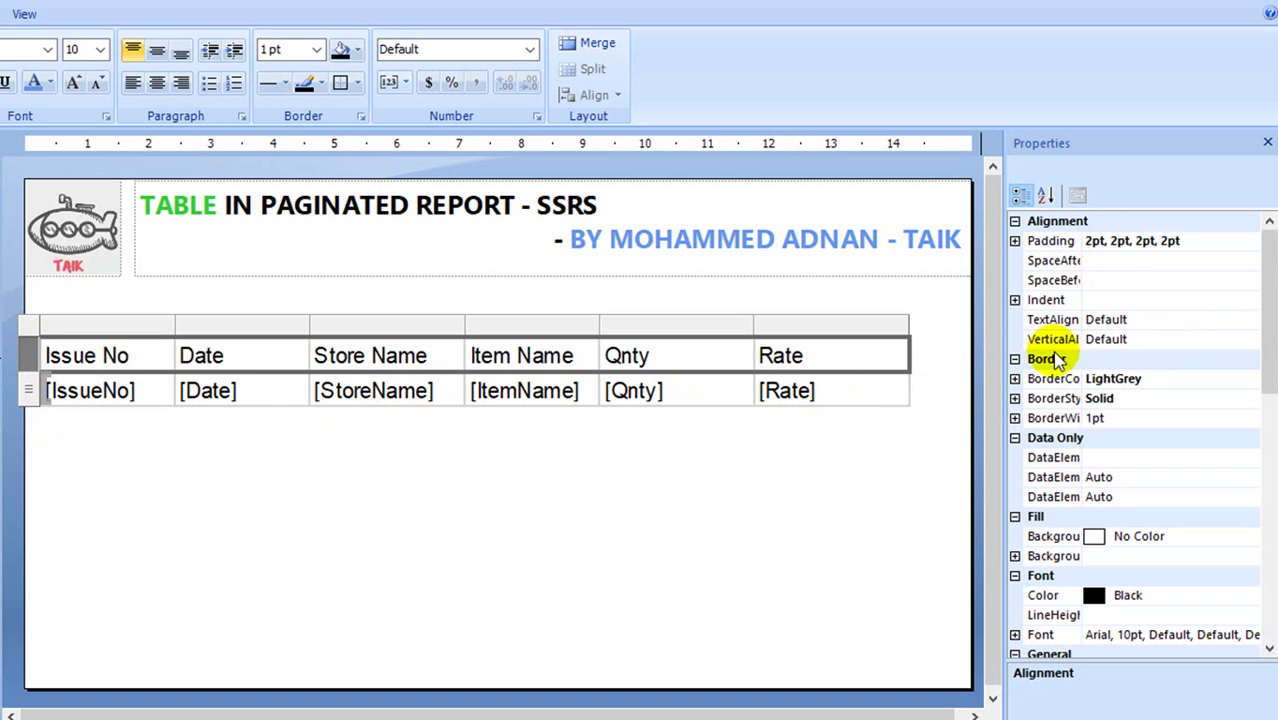
drag(1002, 348, 902, 348)
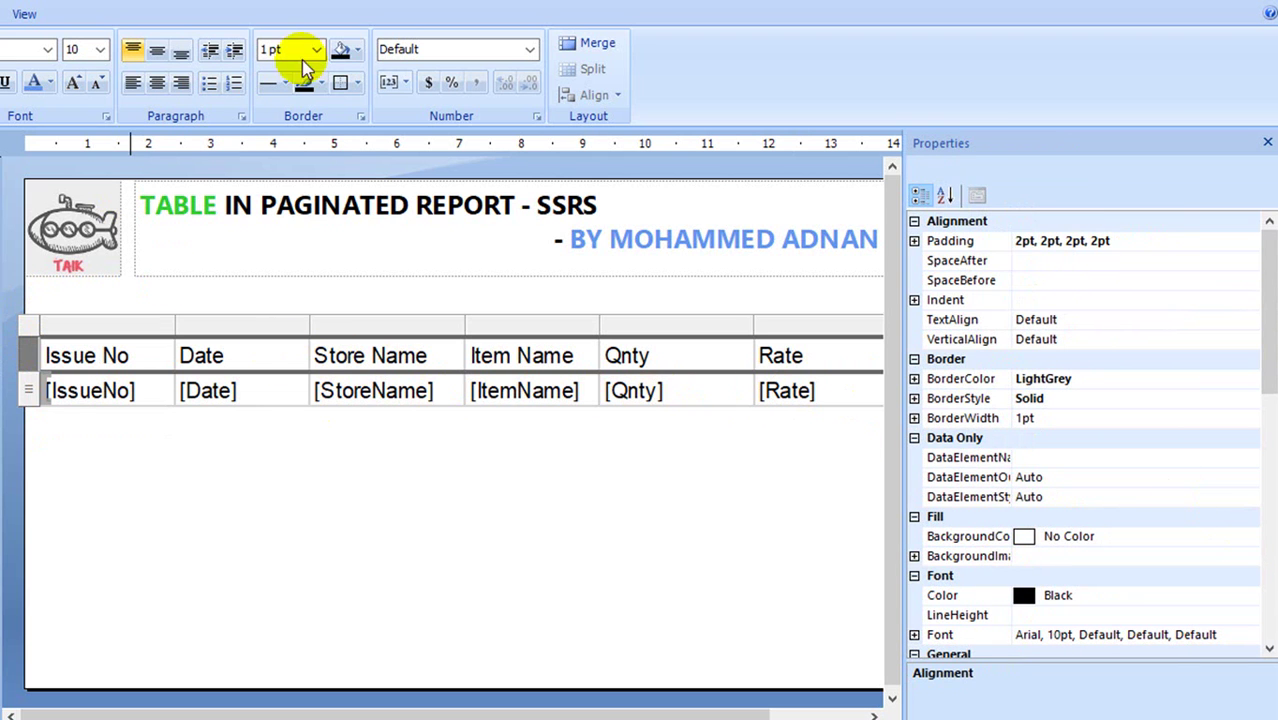
click(360, 50)
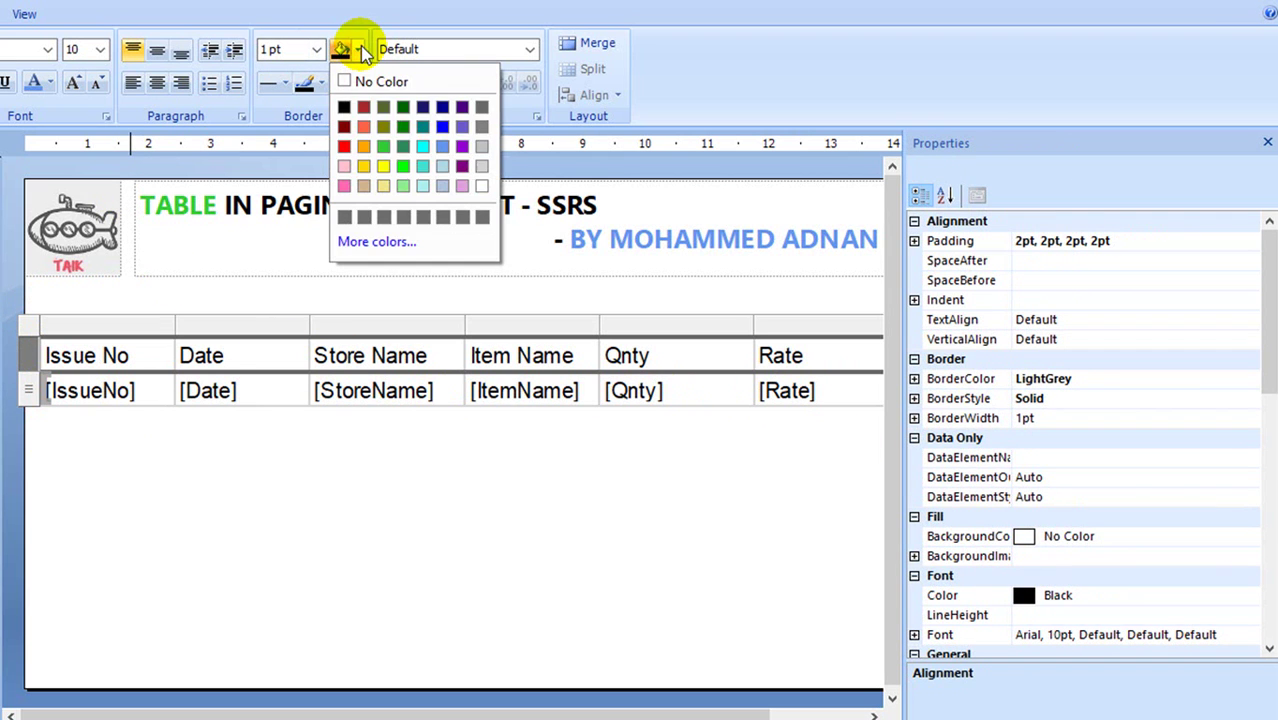
click(440, 187)
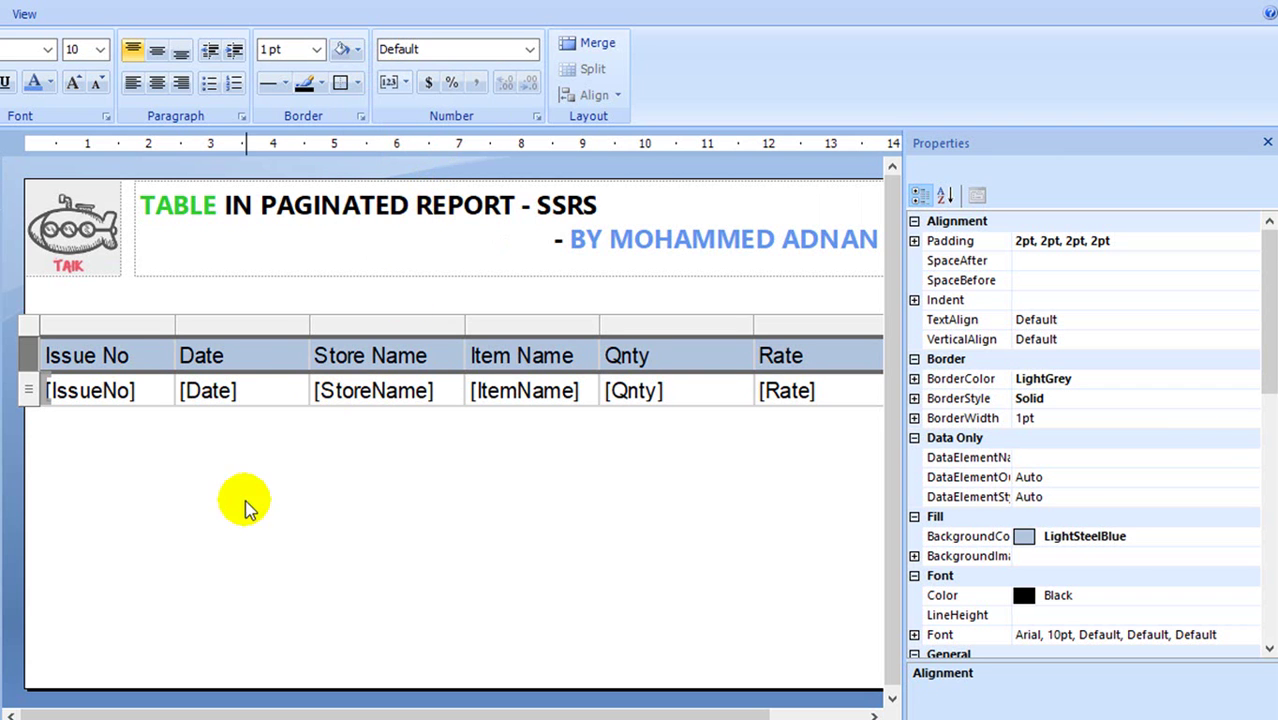
Apply black solid 1 pt borders to all cells of the table's header row and detail row.
click(341, 85)
click(28, 389)
click(338, 84)
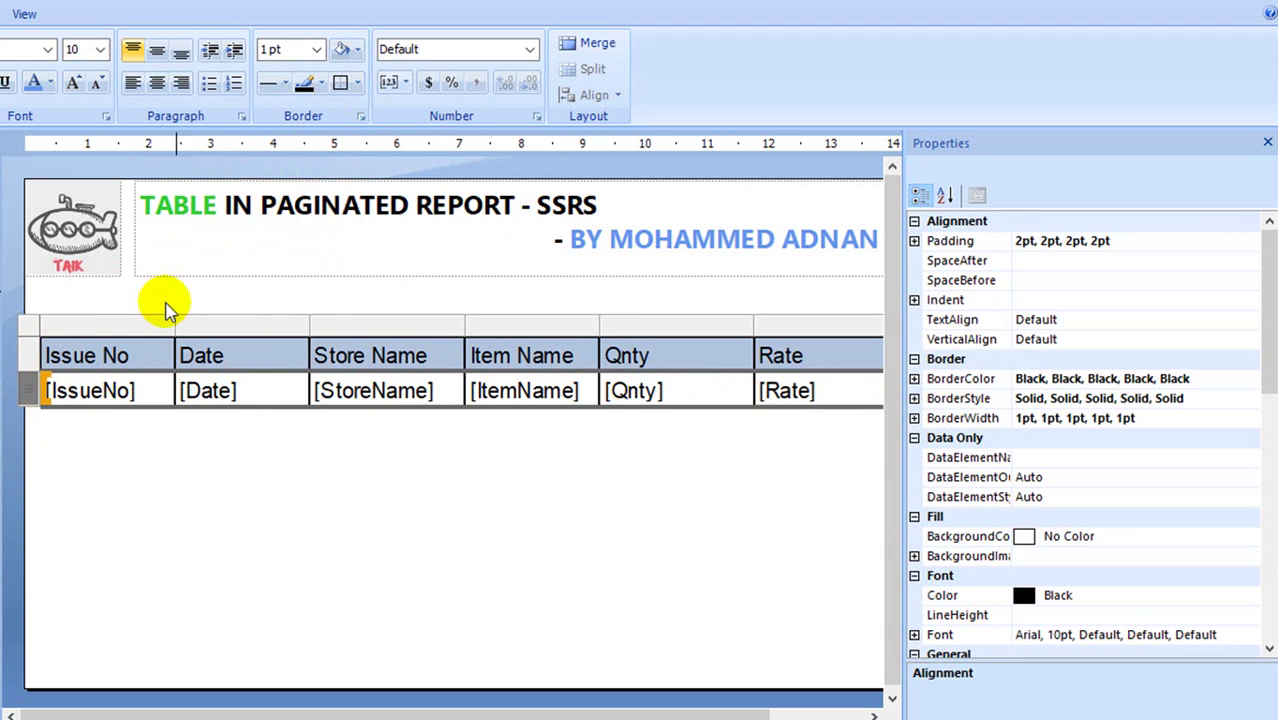
Format both table rows in Segoe UI 9 pt with Middle vertical alignment, and make the header row bold.
click(28, 357)
drag(33, 368, 34, 388)
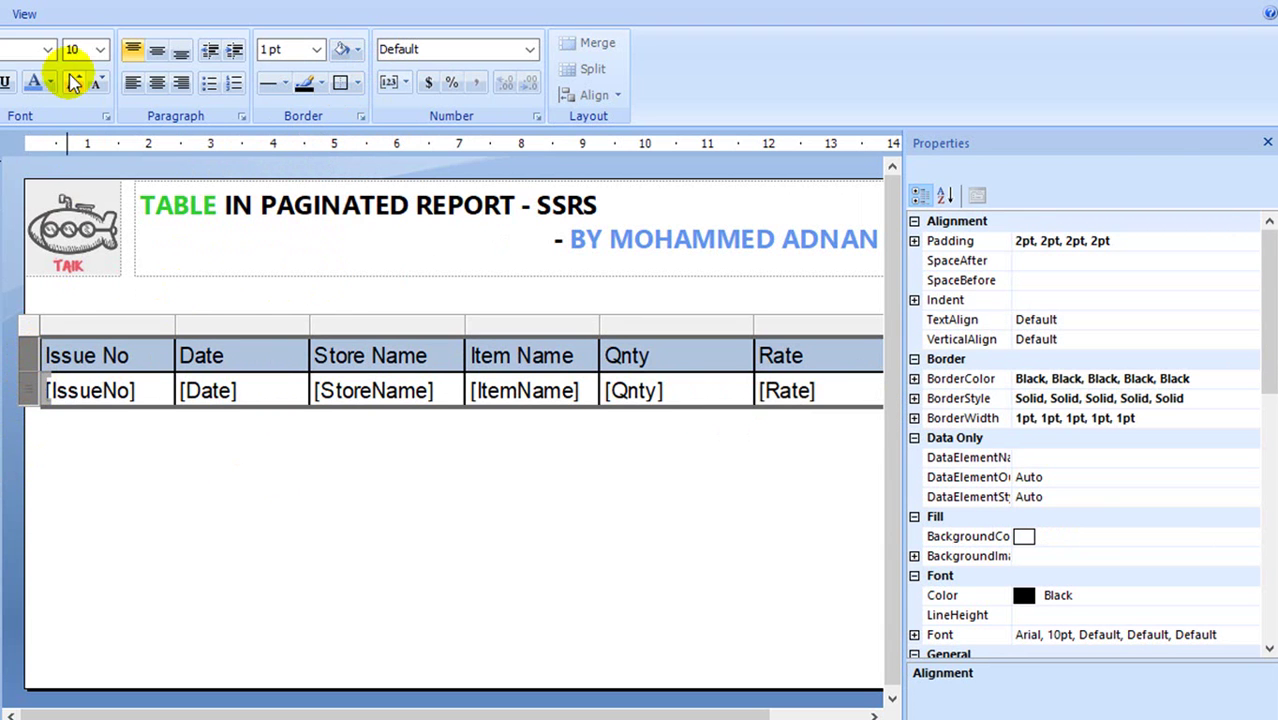
click(47, 50)
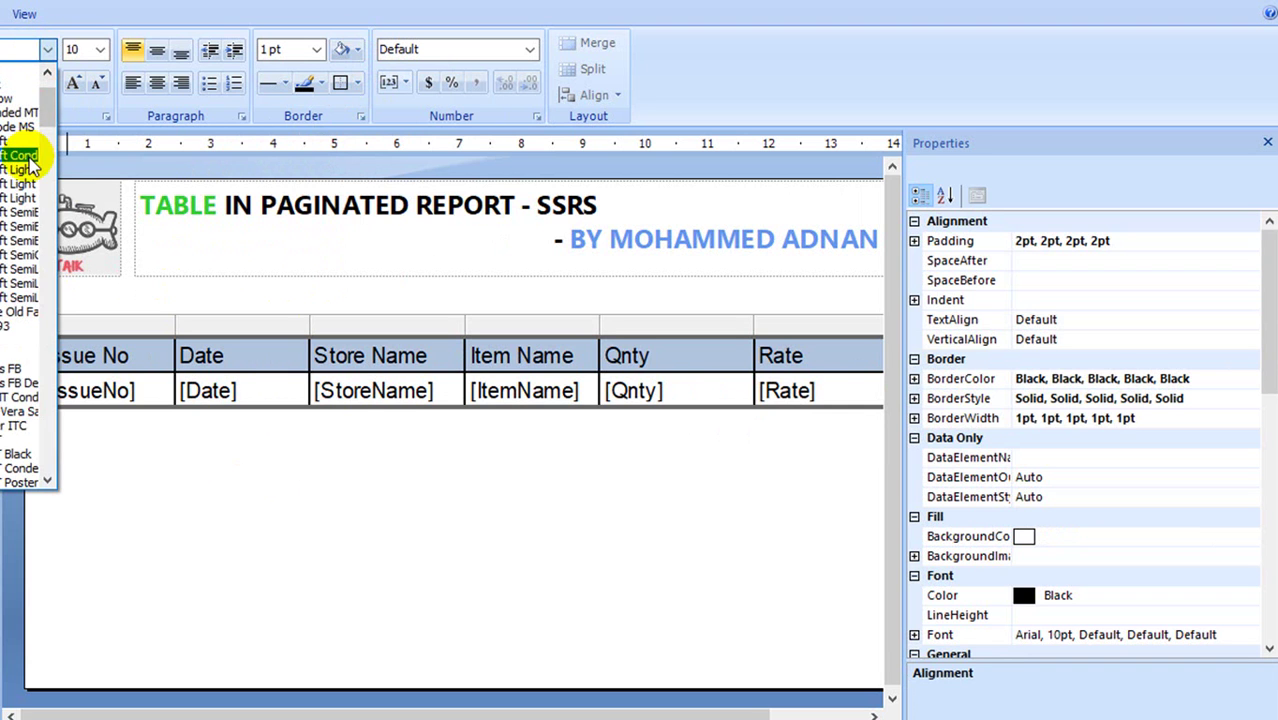
scroll(31, 163, down, 10)
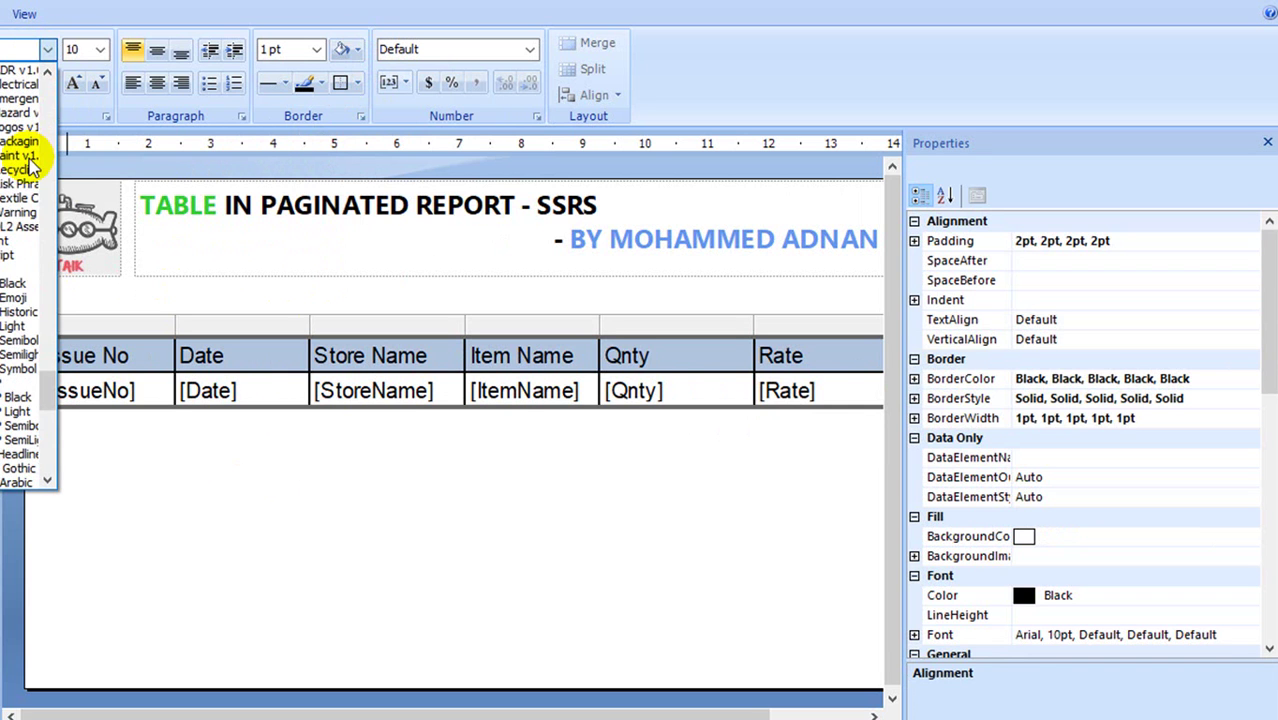
click(31, 163)
click(155, 50)
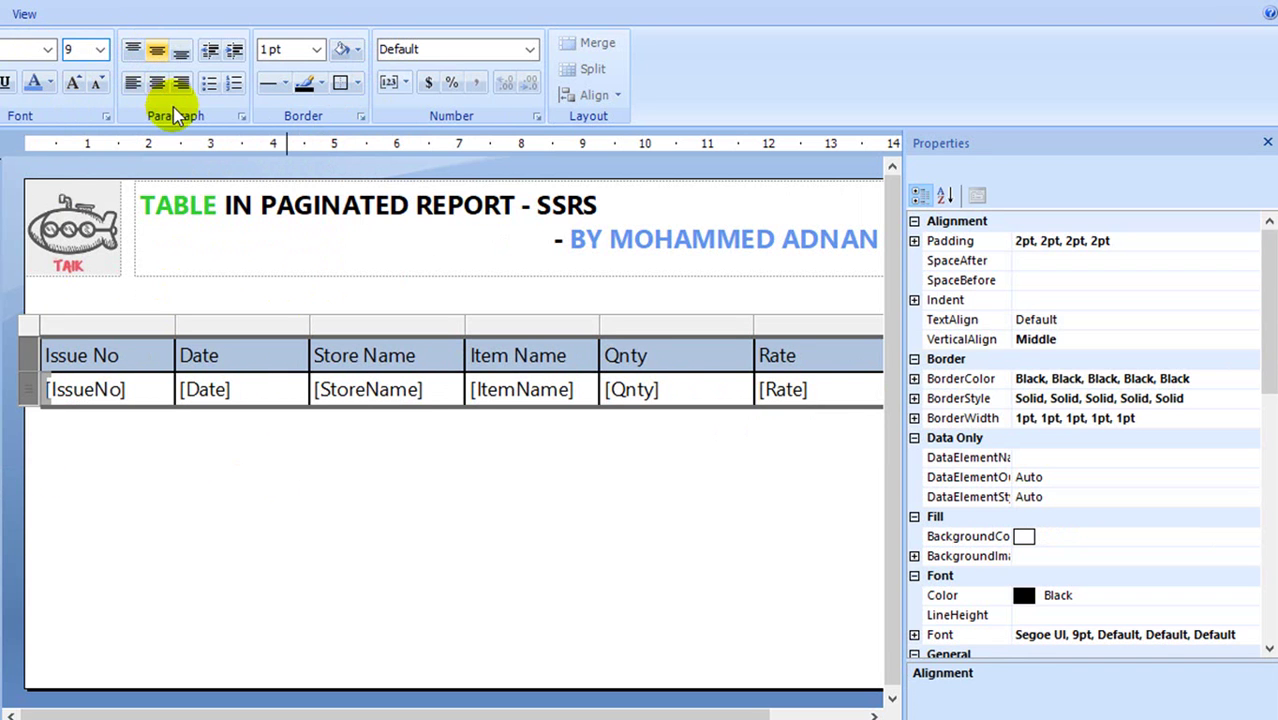
click(74, 426)
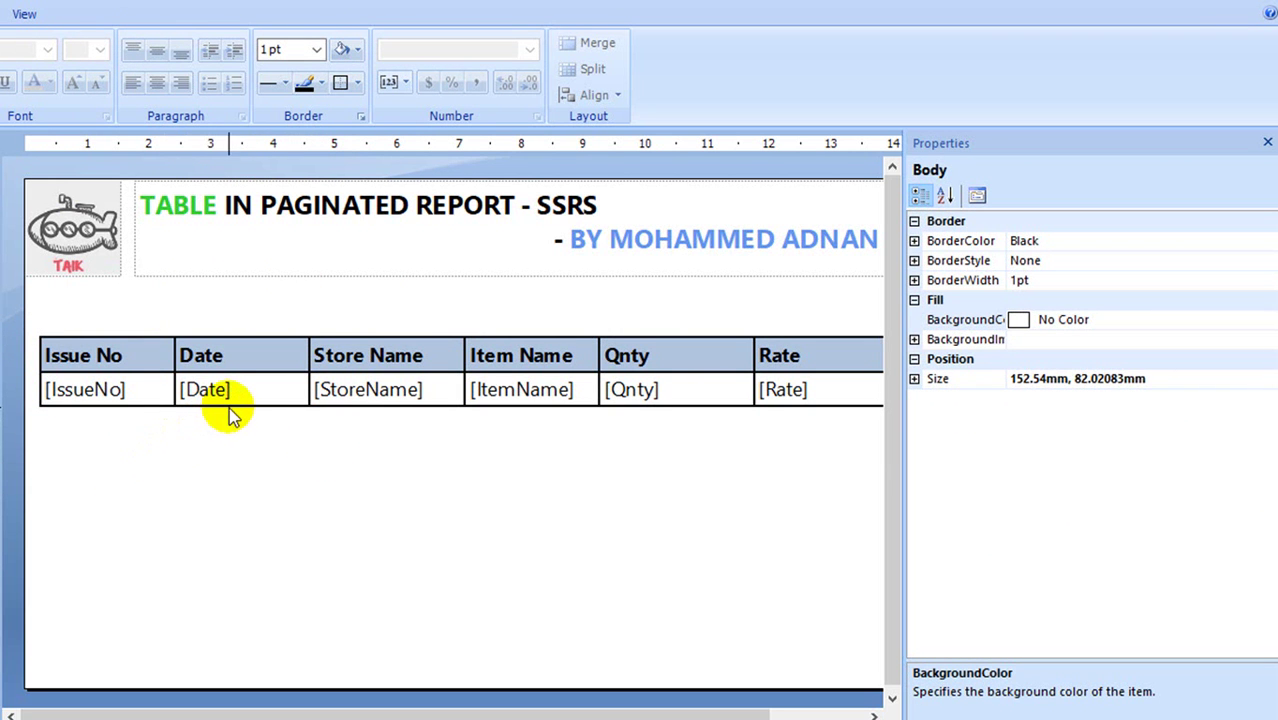
Give the Date detail text box the custom date format d-MMM-yyyy.
right_click(215, 405)
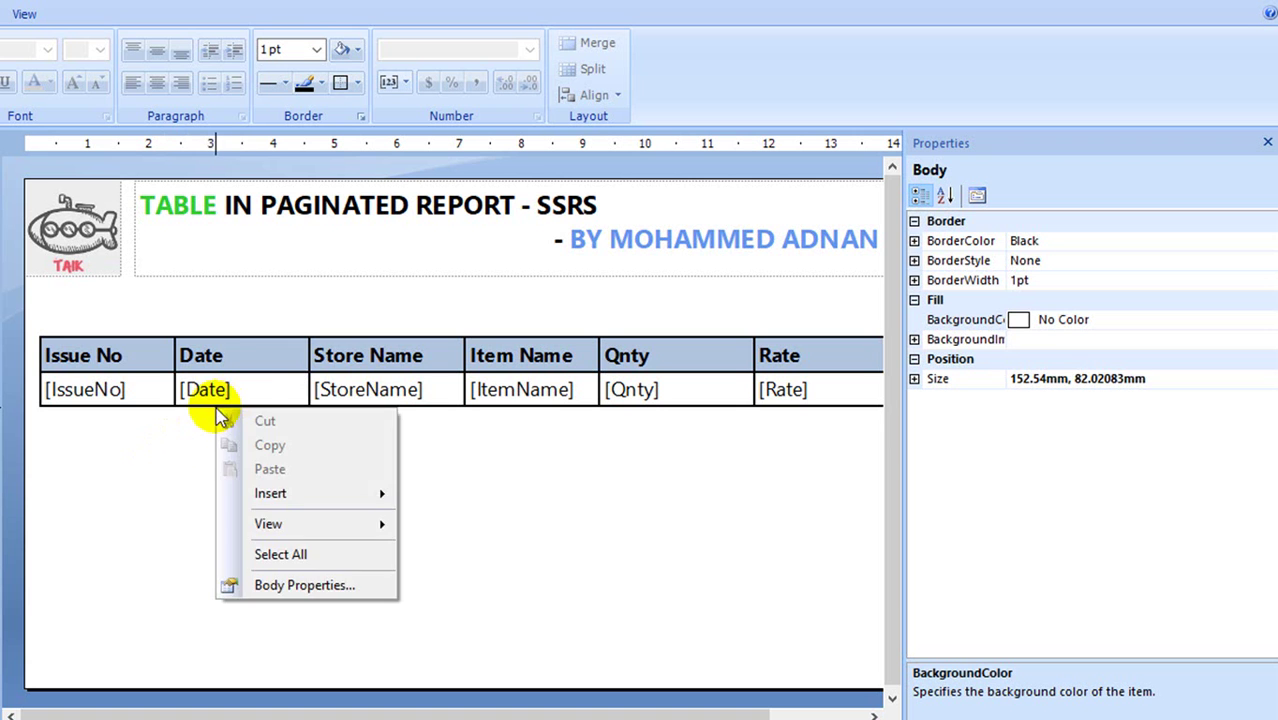
right_click(222, 392)
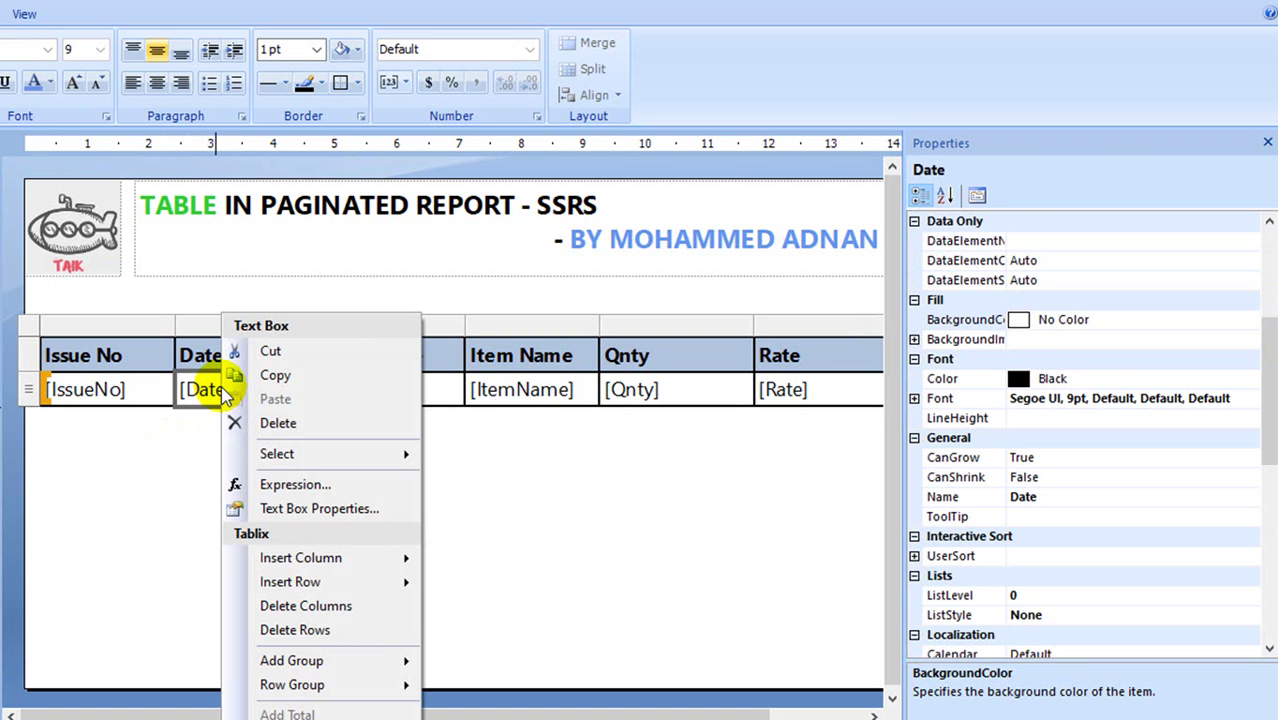
click(288, 515)
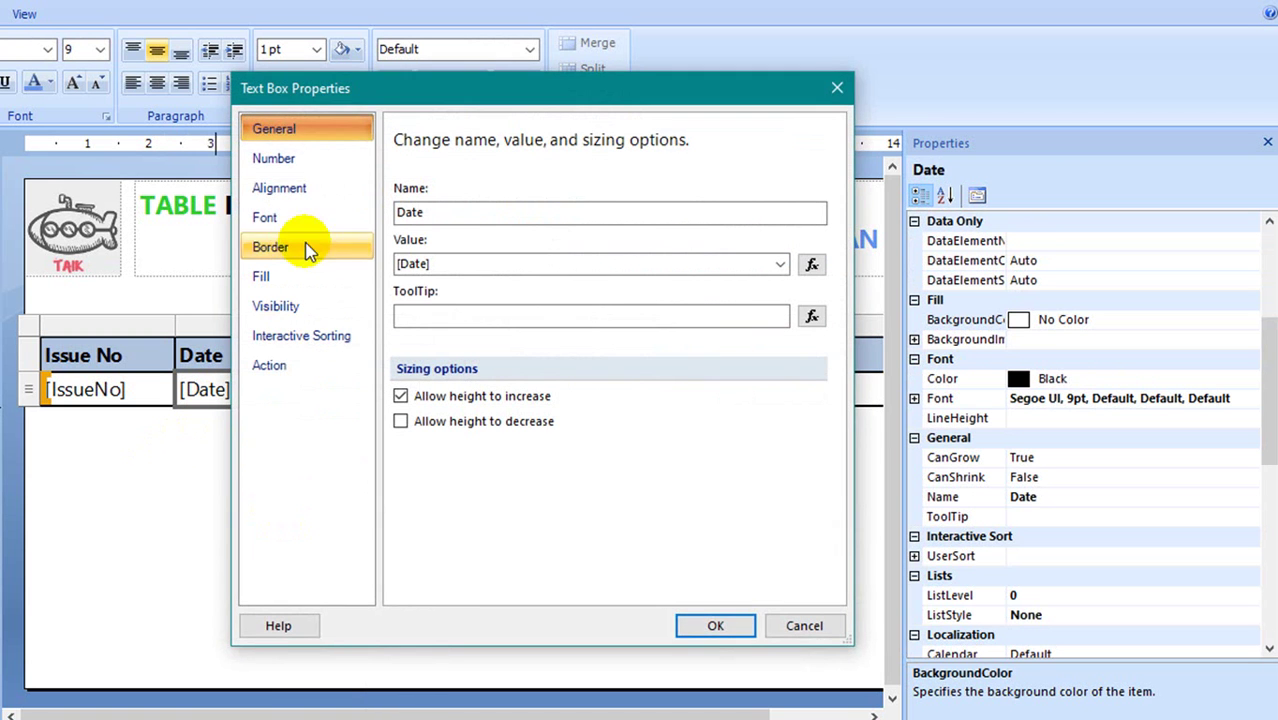
click(290, 158)
click(413, 247)
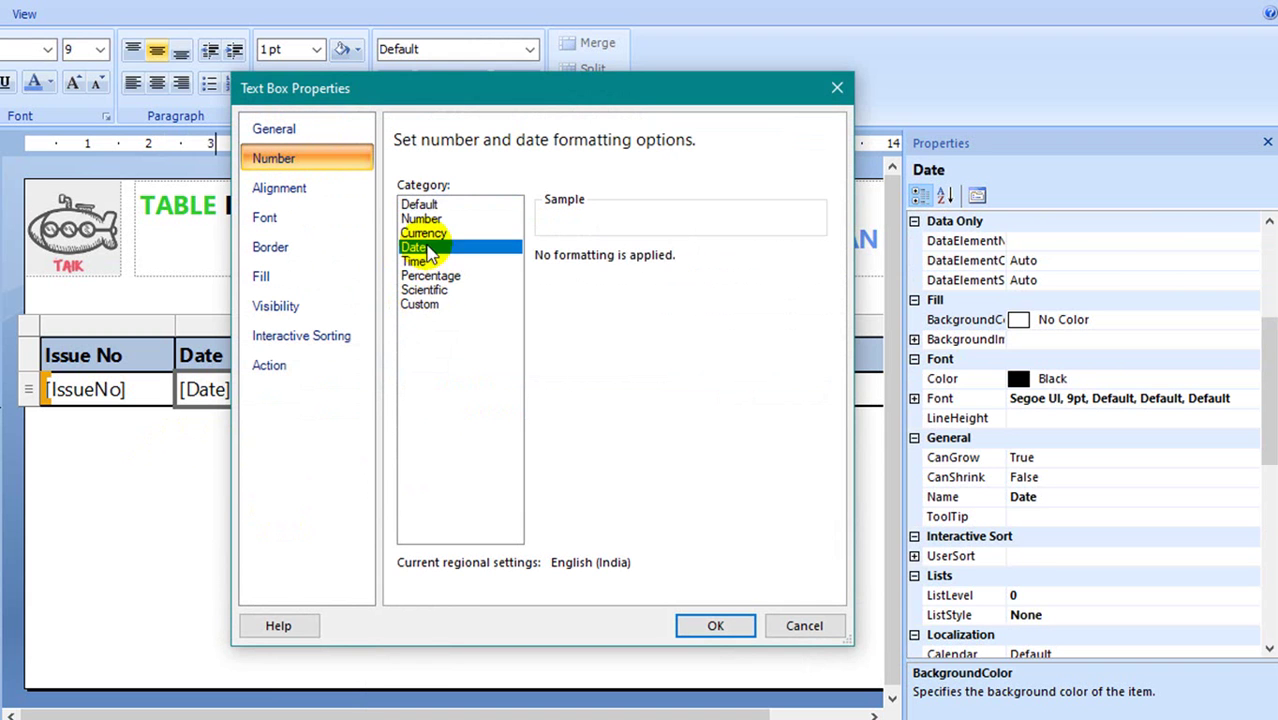
click(440, 304)
click(621, 270)
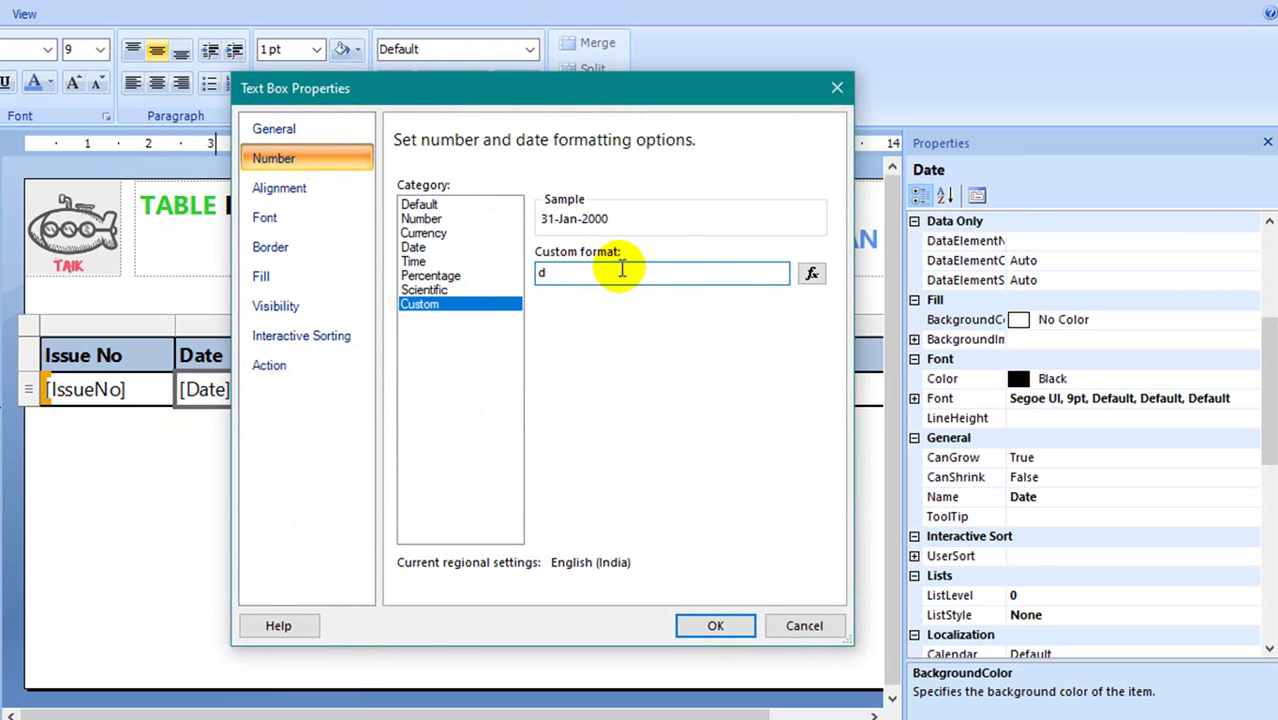
text(d-MMM-yyyy)
click(717, 620)
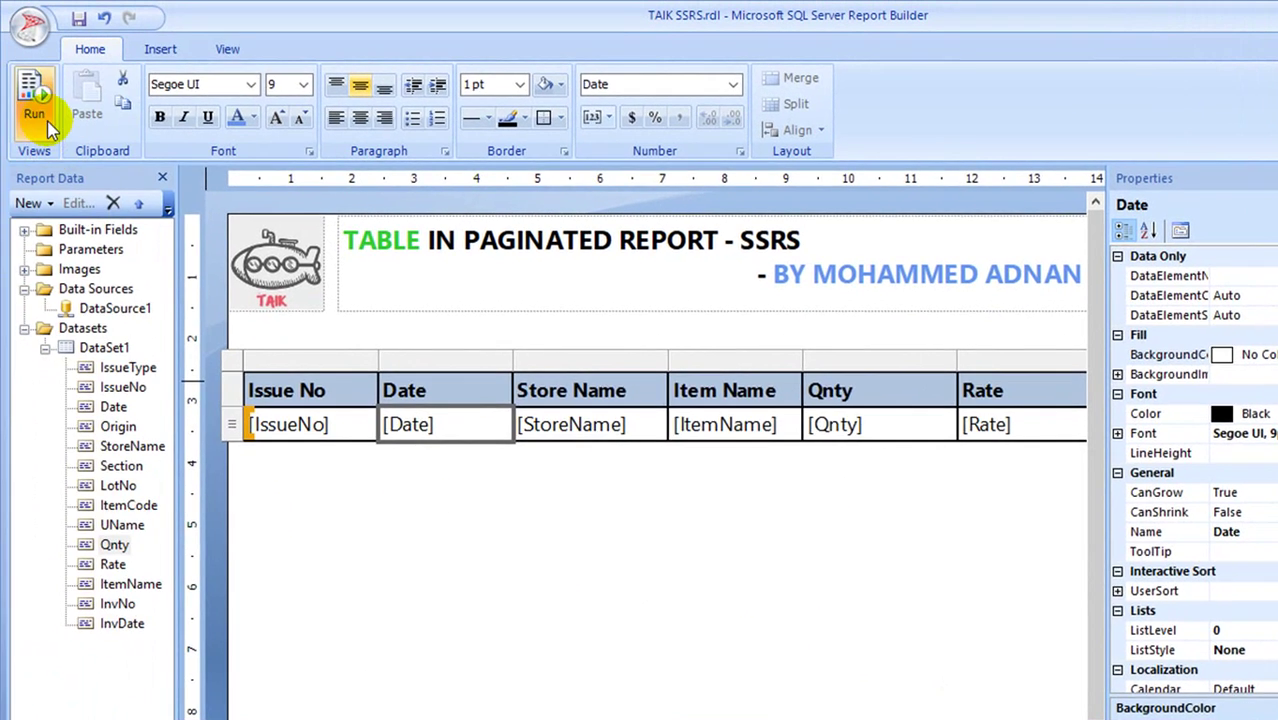
Preview the report to check the date values and row heights, and return to the report design.
click(33, 105)
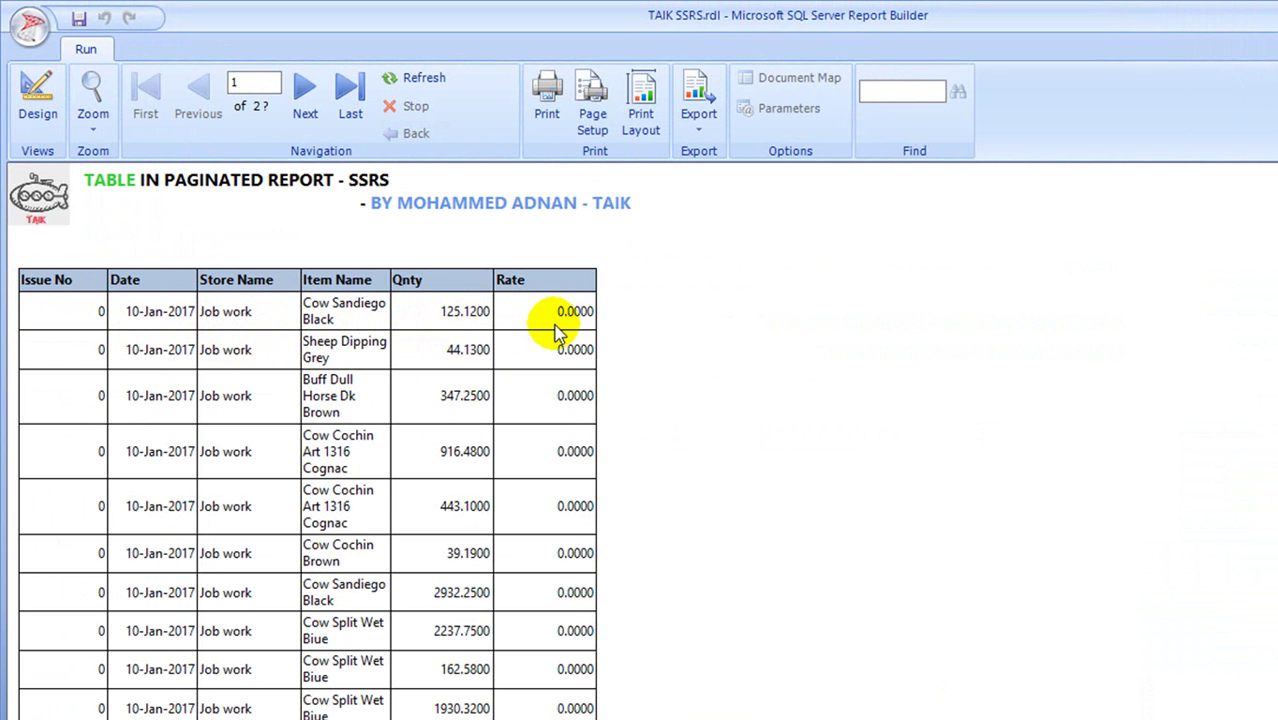
scroll(305, 400, down, 3)
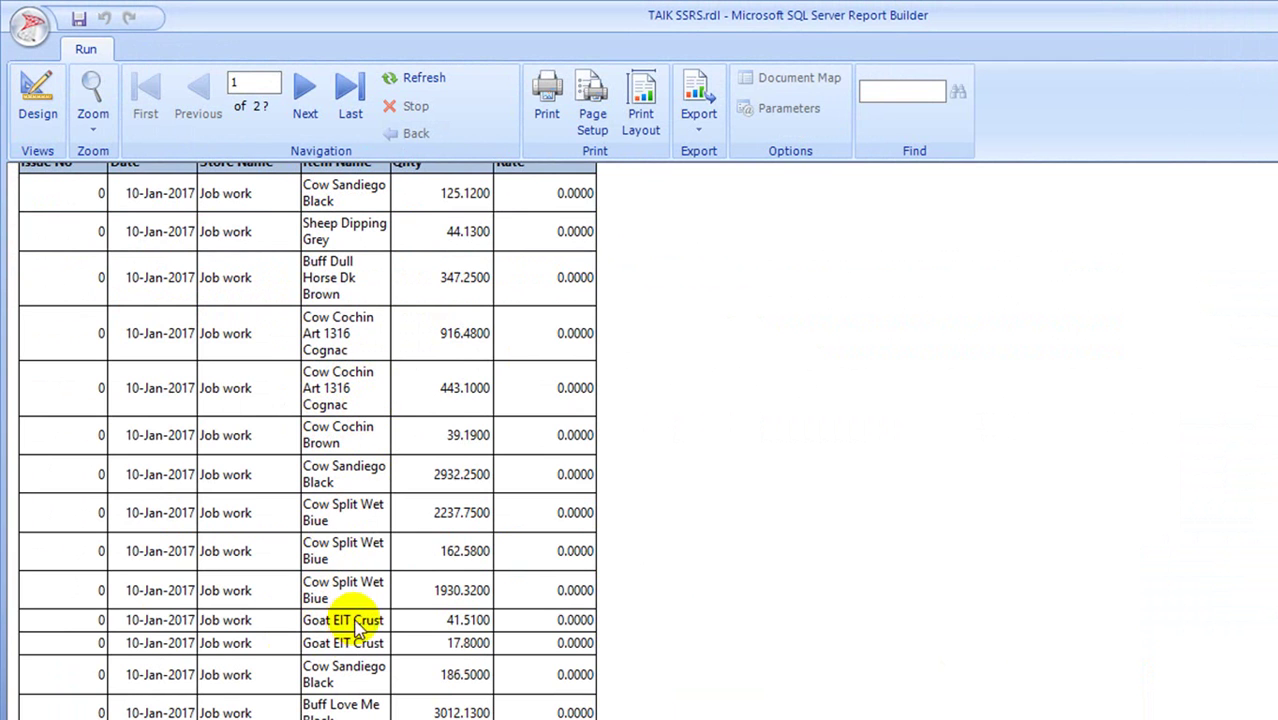
click(38, 110)
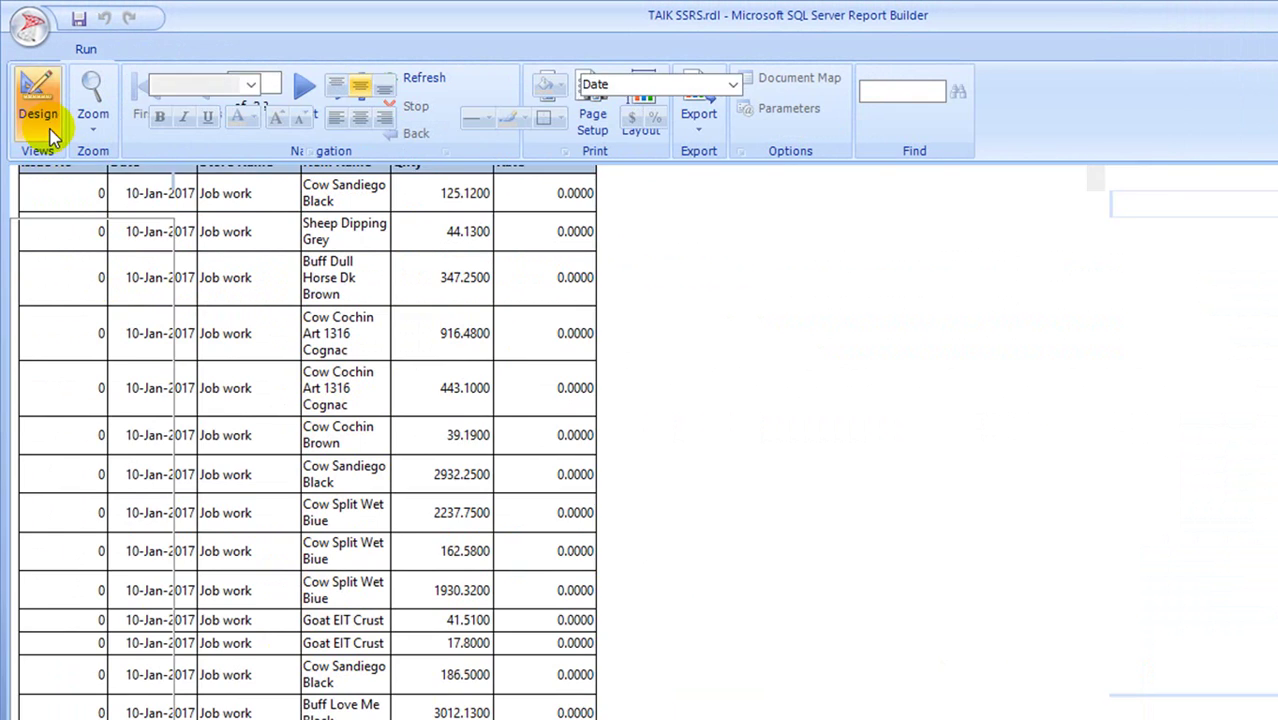
Set CanGrow to False for the Item Name detail text box and preview the report.
click(727, 428)
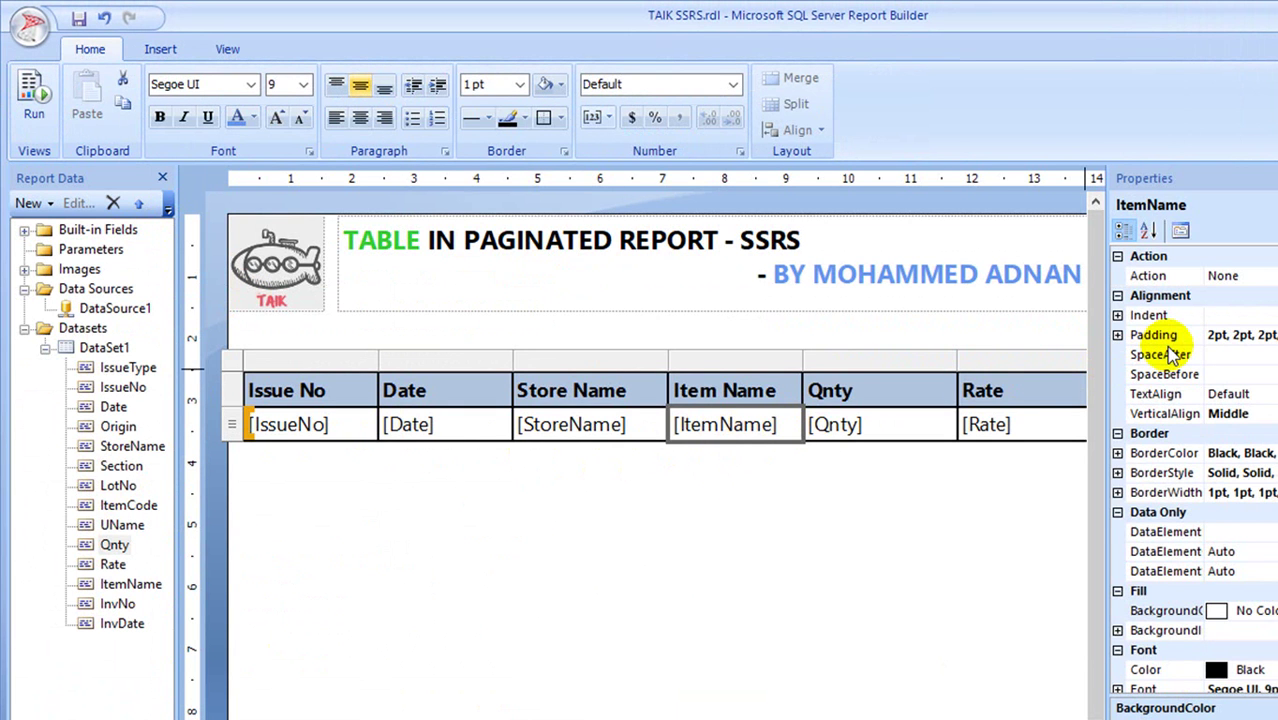
scroll(1172, 355, down, 2)
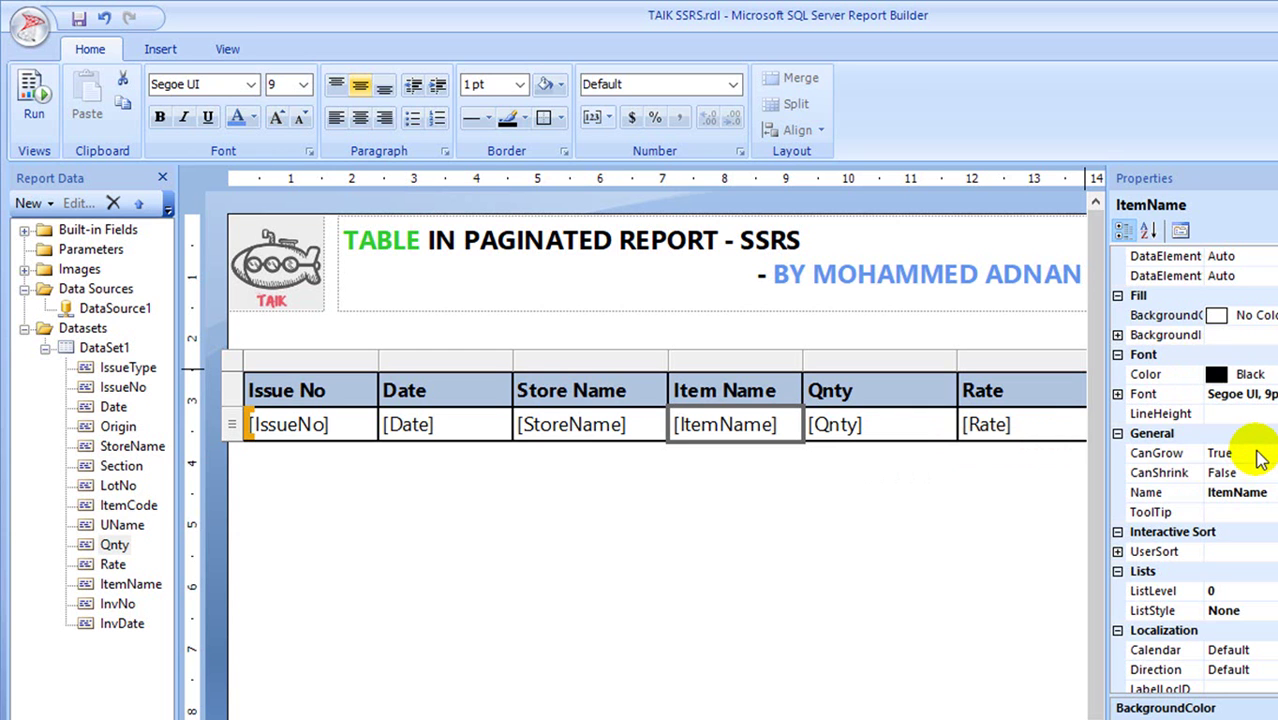
double_click(1258, 458)
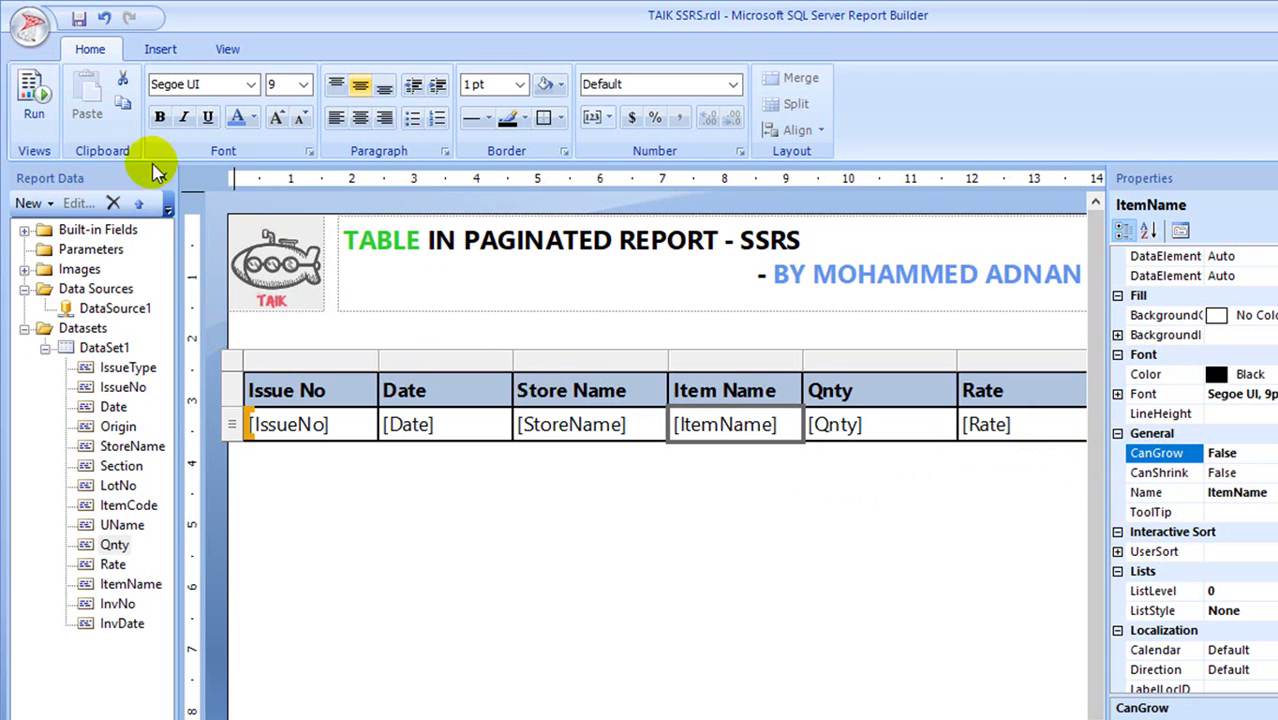
click(34, 98)
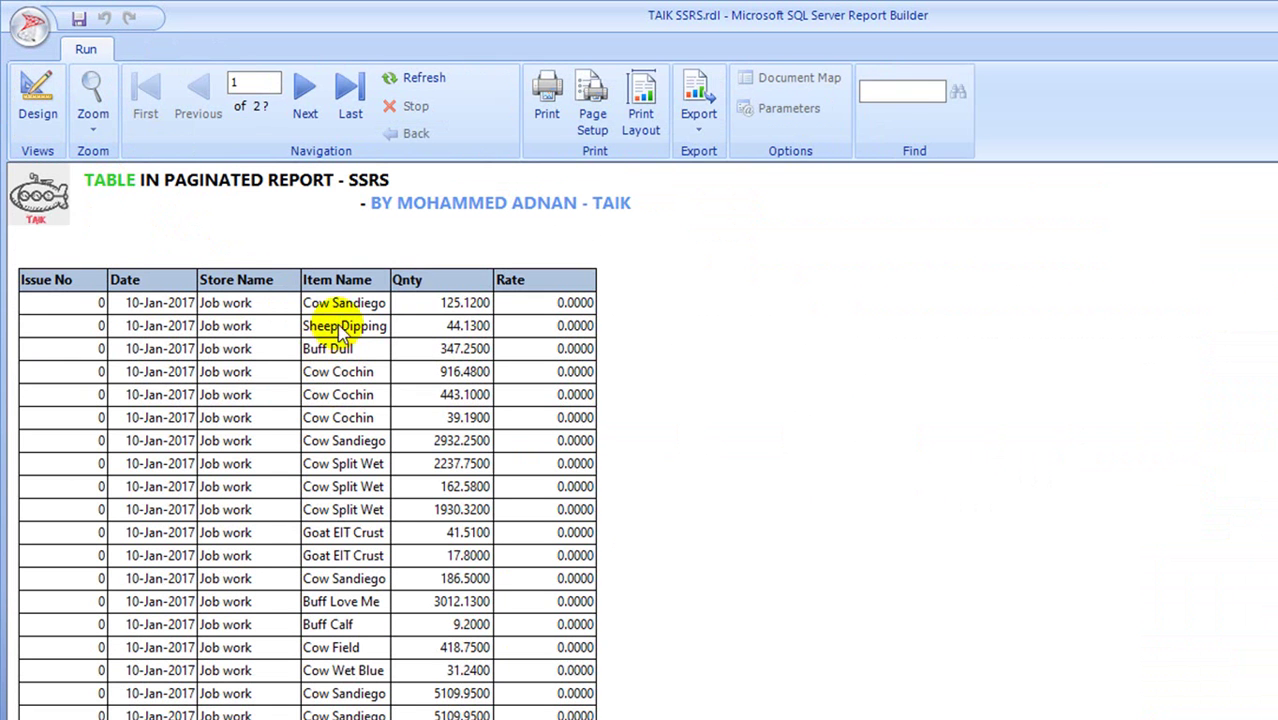